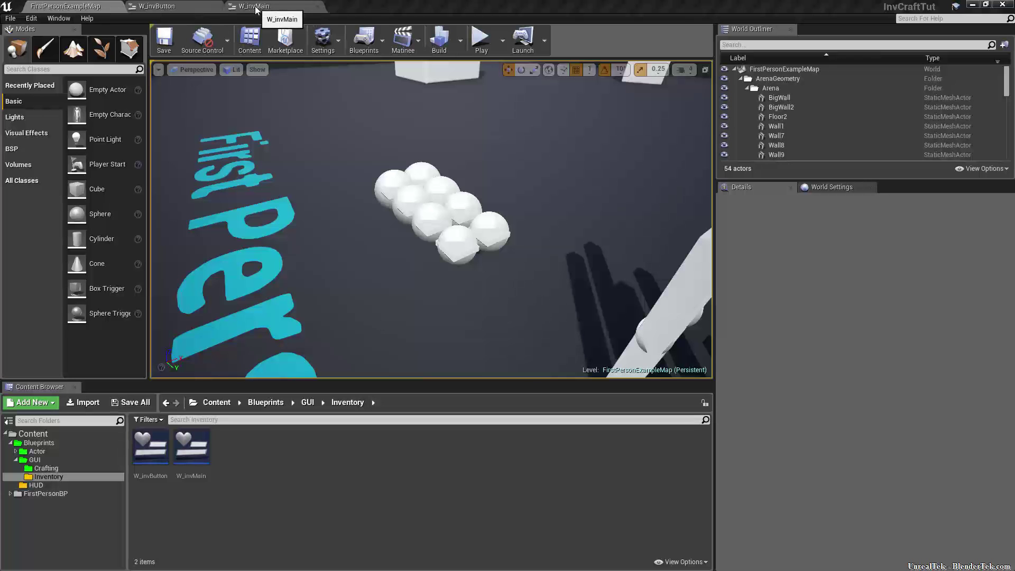
# Step: Delete the W_invMain_ref variable from the W_invButton blueprint
pyautogui.click(179, 7)
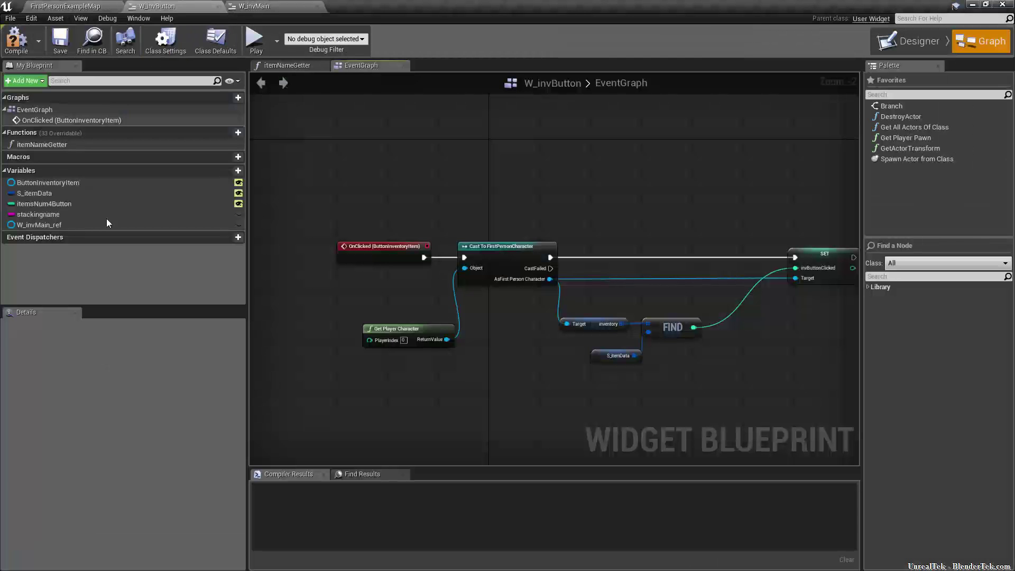
pyautogui.click(88, 225)
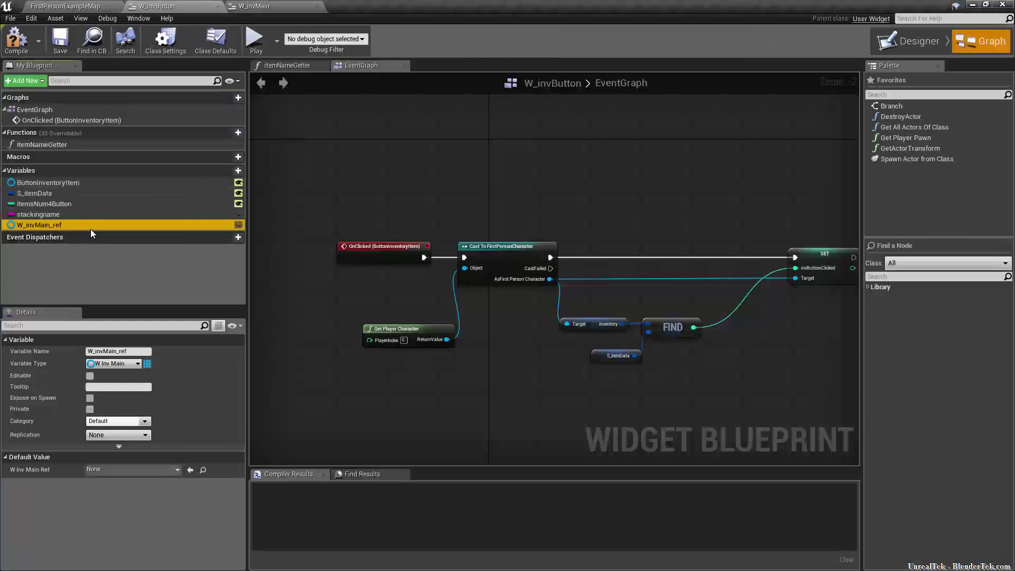
pyautogui.press('Delete')
pyautogui.click(241, 158)
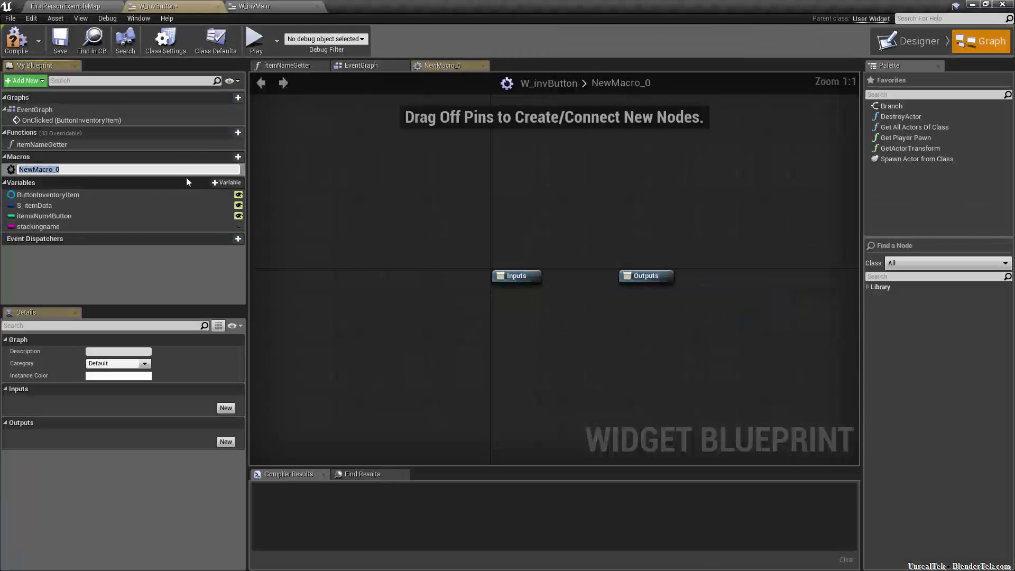
pyautogui.click(108, 176)
pyautogui.click(112, 169)
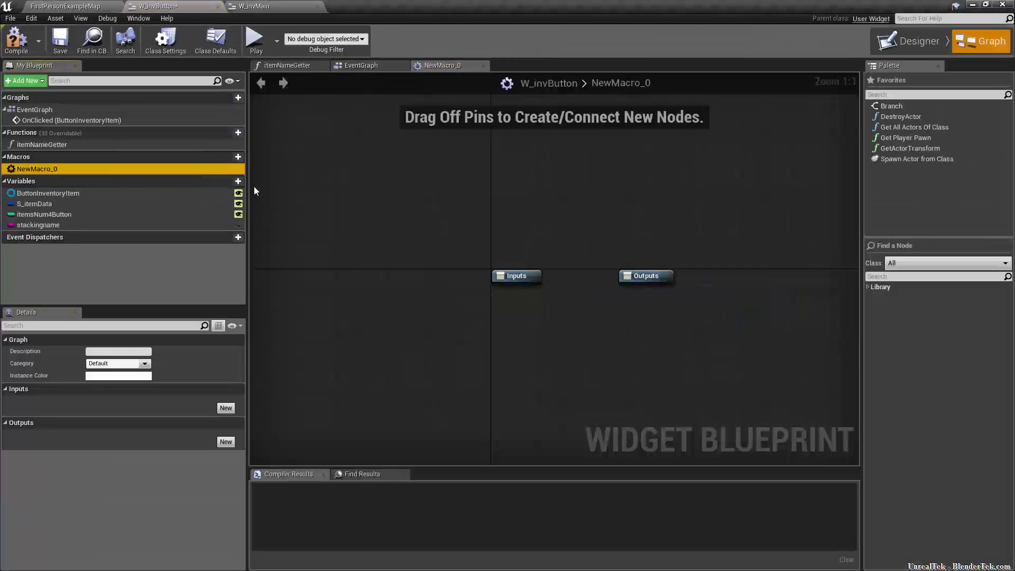
pyautogui.press('Delete')
# Step: Add a variable named w_invMainRef to W_invButton with the W Inv Main object reference type
pyautogui.click(238, 171)
pyautogui.write('w_')
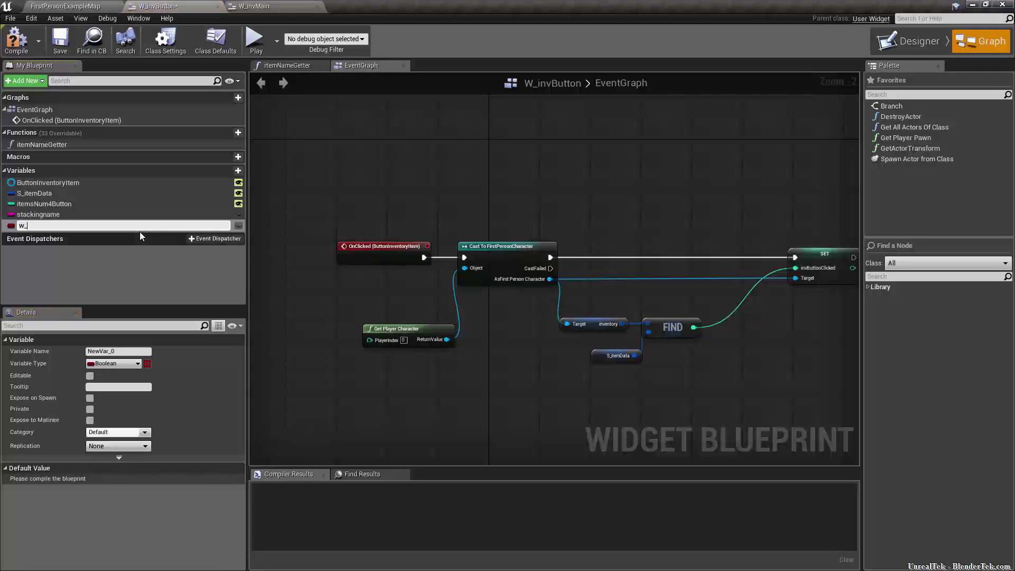
pyautogui.write('invMainREf')
pyautogui.press('Return')
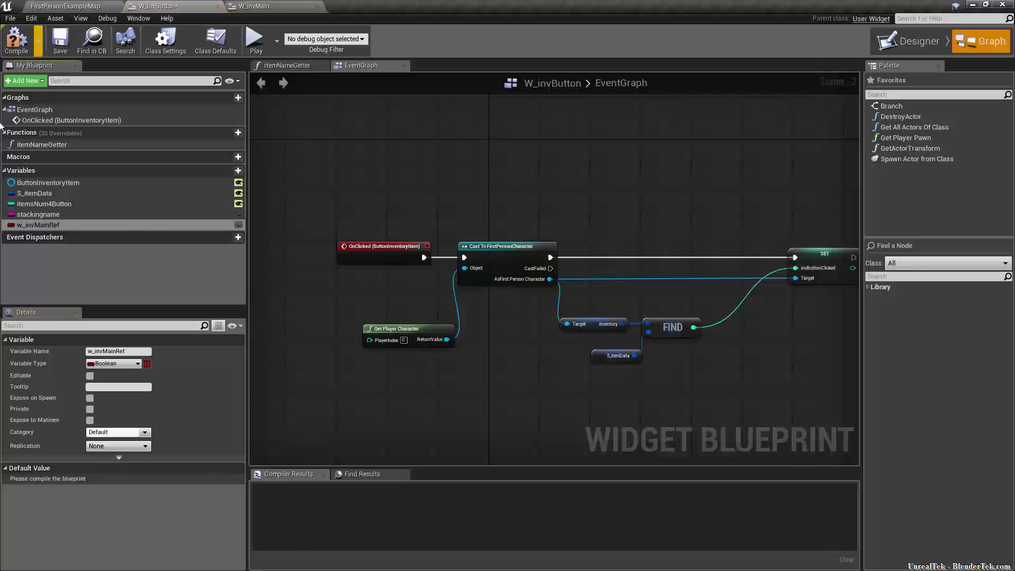
pyautogui.click(104, 365)
pyautogui.write('w_')
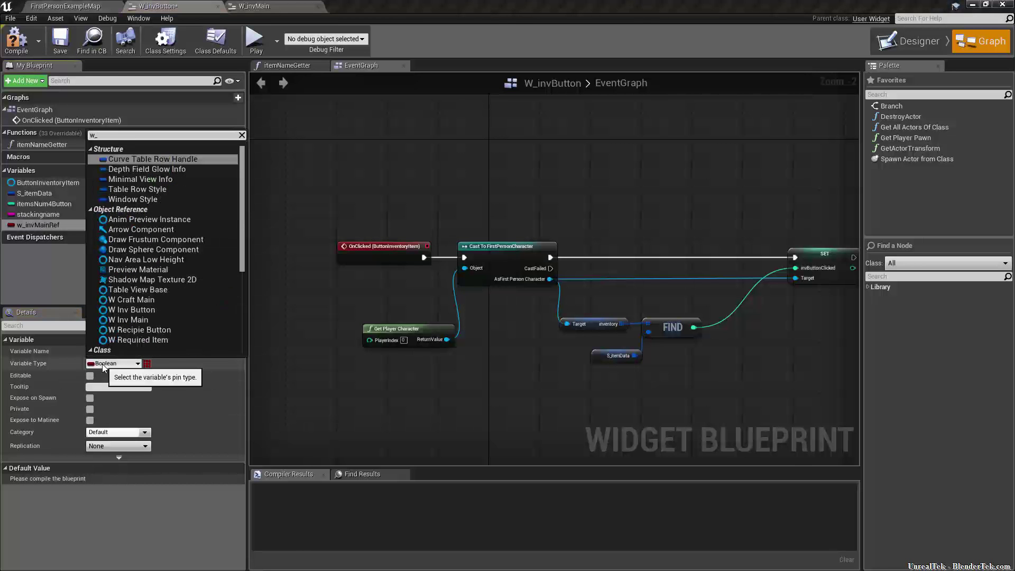
pyautogui.write('inv')
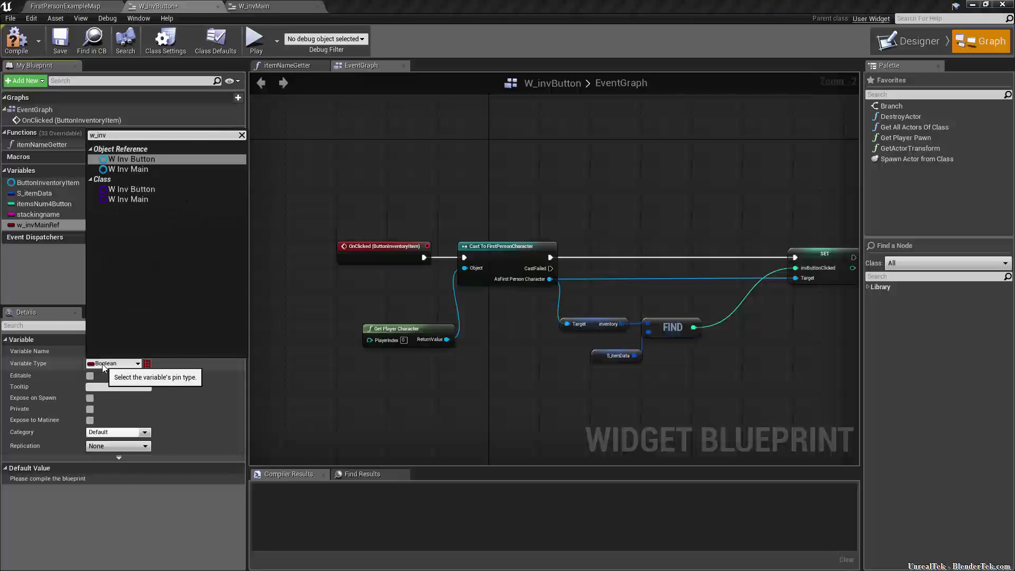
pyautogui.click(157, 169)
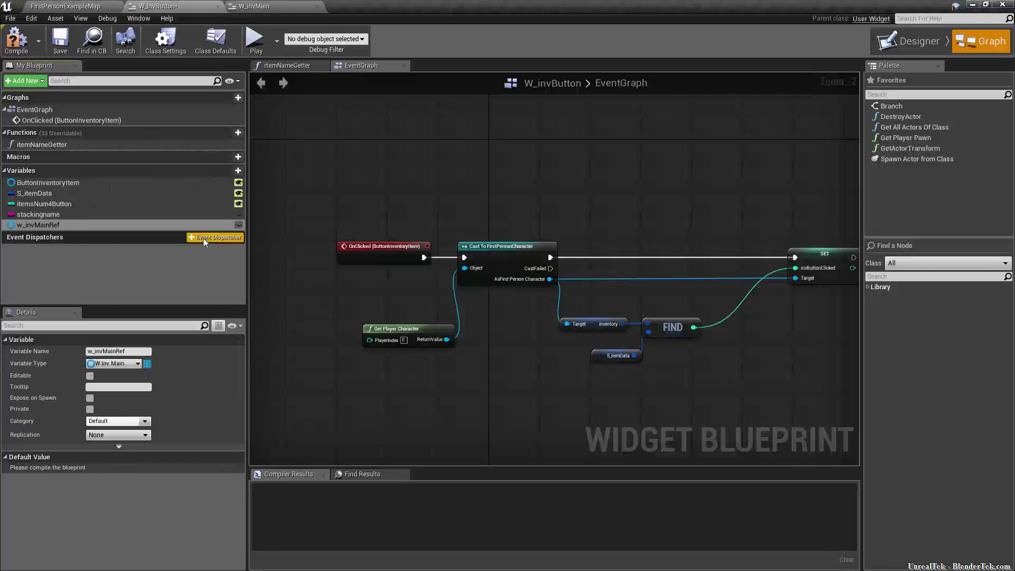
# Step: Make the w_invMainRef variable editable, and compile and save the W_invButton blueprint
pyautogui.click(239, 225)
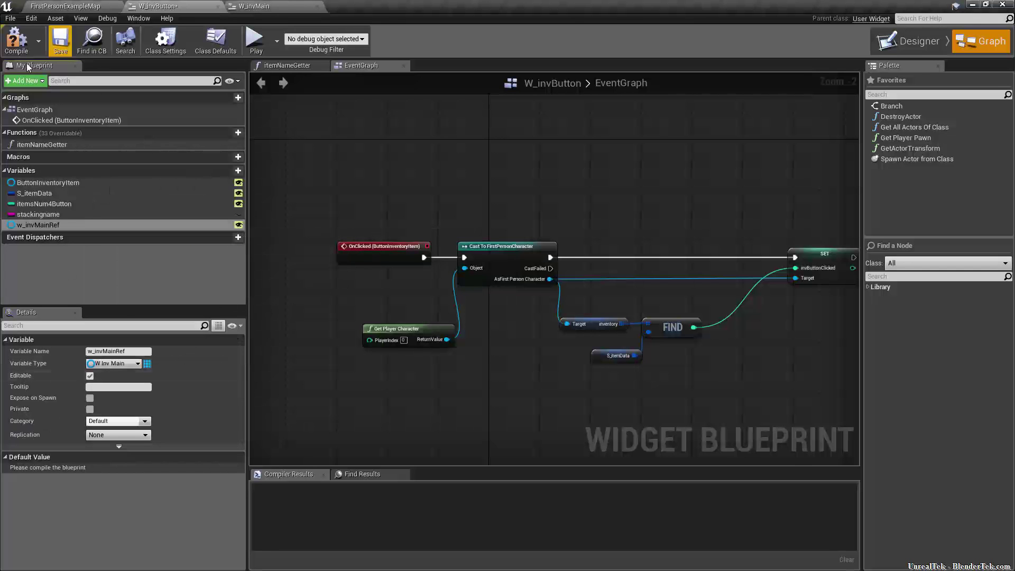
pyautogui.click(16, 40)
pyautogui.click(66, 50)
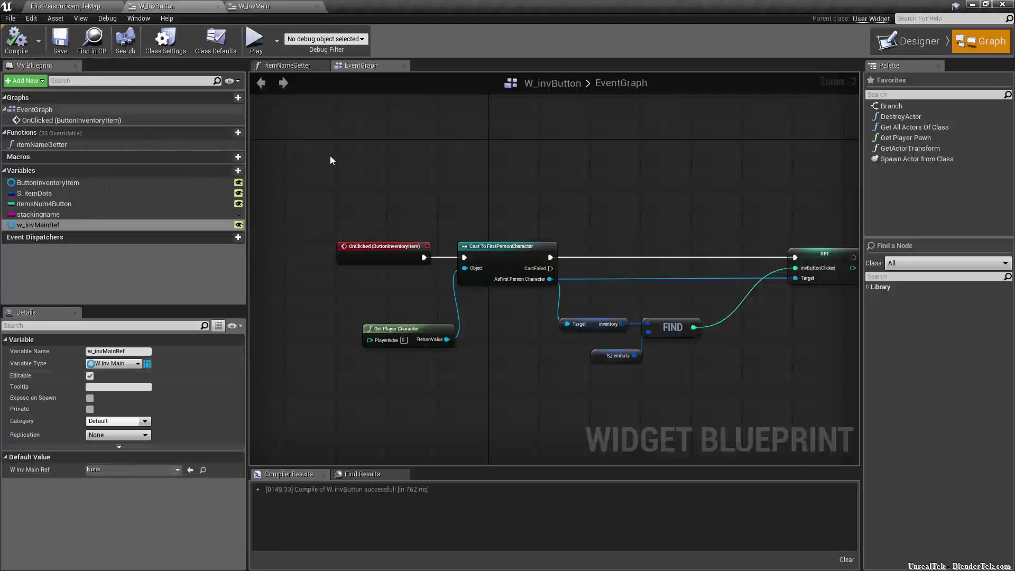
# Step: Break the execution link between Cast To FirstPersonCharacter and the SET invButtonClicked node in the event graph
pyautogui.moveTo(636, 213); pyautogui.dragTo(518, 224, button='right')
pyautogui.scroll(2, 519, 224)
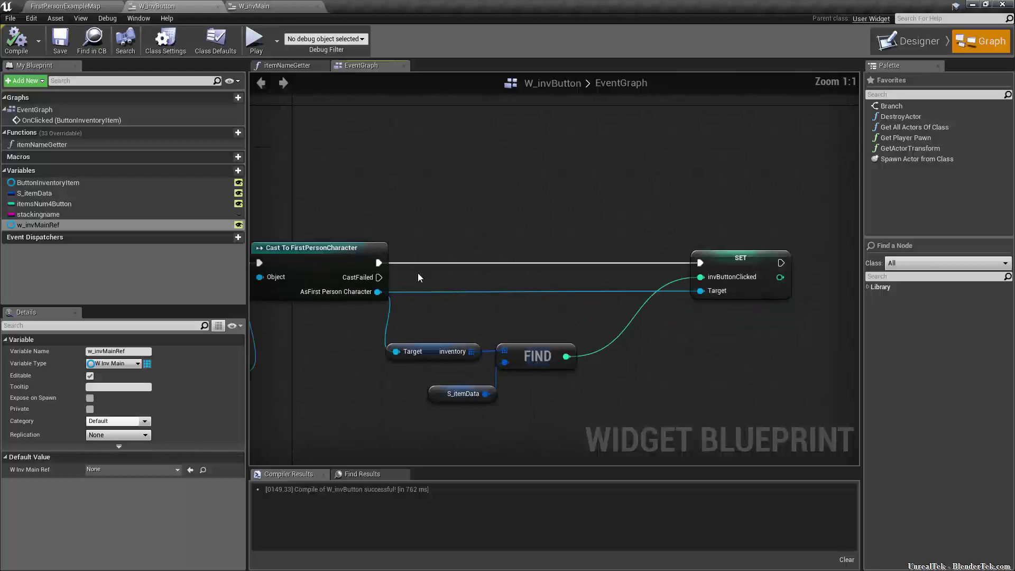
pyautogui.keyDown('alt'); pyautogui.click(379, 263); pyautogui.keyUp('alt')
pyautogui.moveTo(436, 237); pyautogui.dragTo(698, 212, button='right')
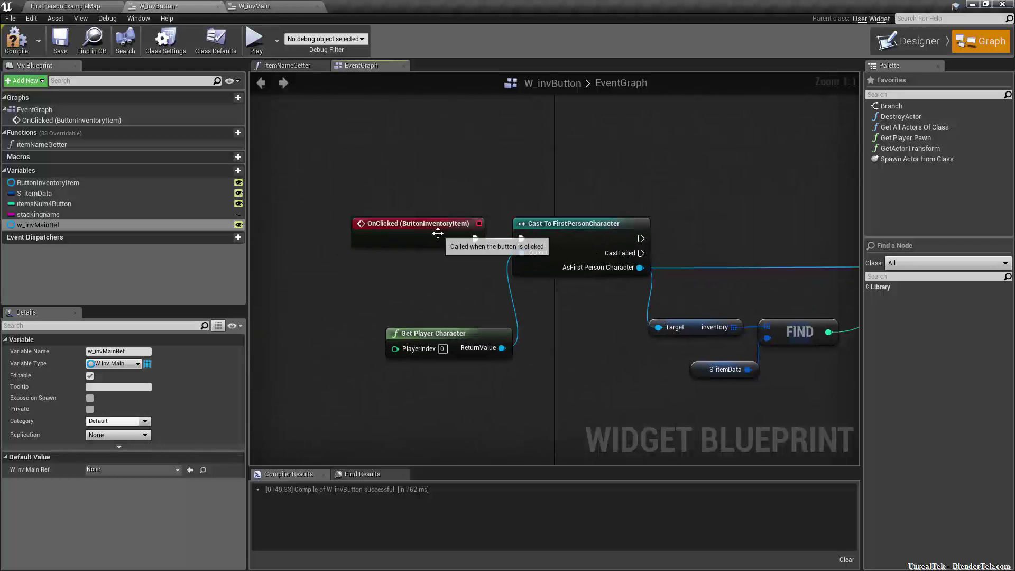
pyautogui.click(435, 233)
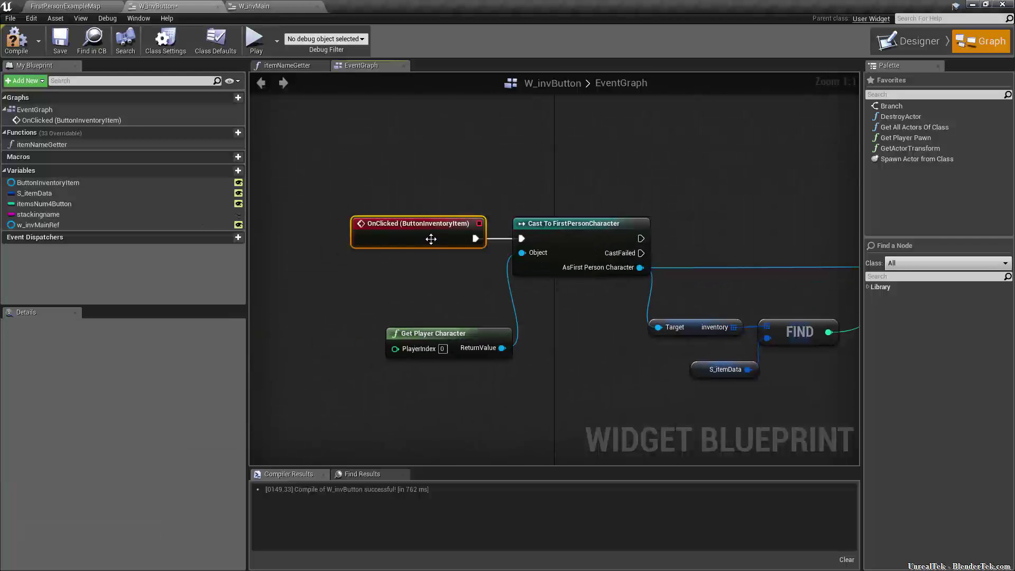
pyautogui.moveTo(602, 350); pyautogui.dragTo(331, 335, button='right')
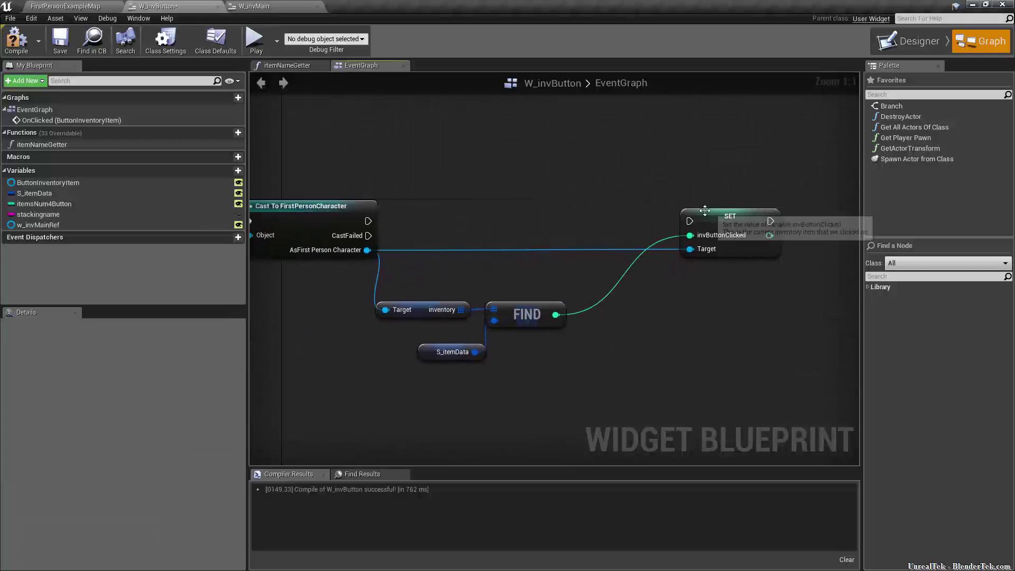
# Step: Reconnect the cast's execution output to the SET invButtonClicked node and move that node closer to the FIND node
pyautogui.moveTo(694, 219); pyautogui.dragTo(369, 221)
pyautogui.moveTo(742, 218); pyautogui.dragTo(564, 221)
pyautogui.click(652, 299)
pyautogui.moveTo(586, 301); pyautogui.dragTo(340, 308, button='right')
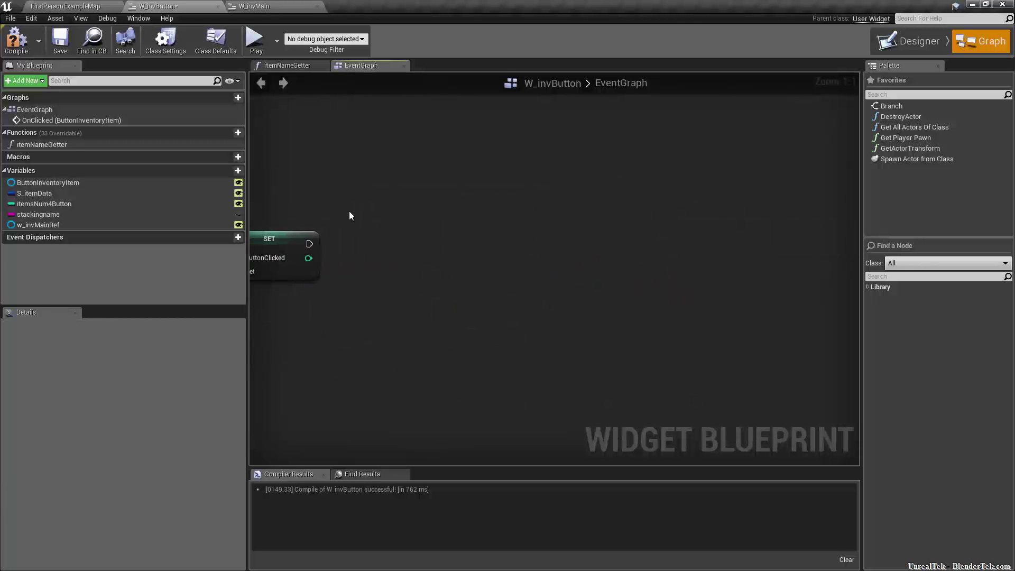
# Step: In the W_invMain event graph, break the execution link between the SET S_itemData node and Add Child
pyautogui.click(274, 8)
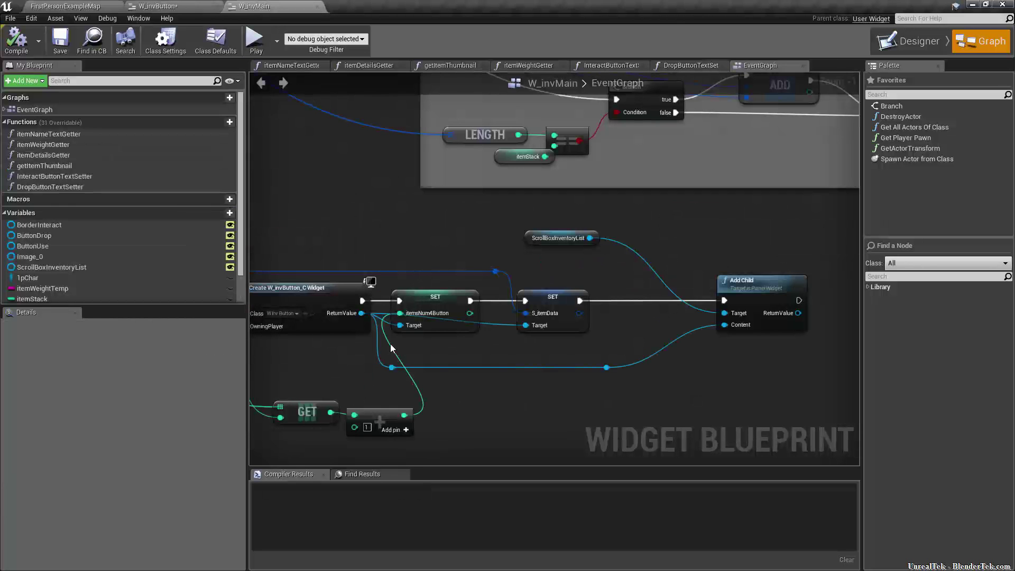
pyautogui.scroll(1, 575, 259)
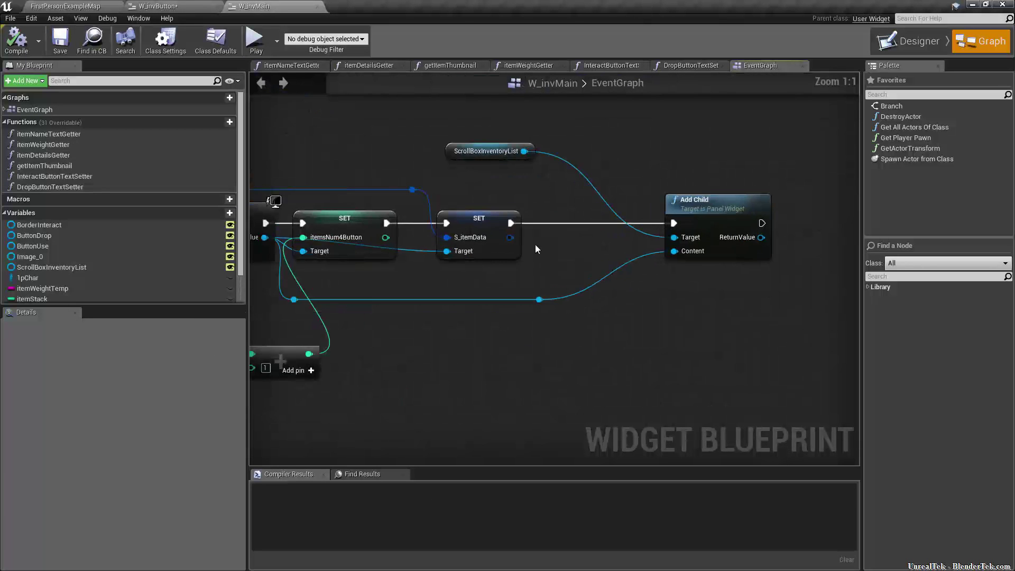
pyautogui.keyDown('alt'); pyautogui.click(510, 223); pyautogui.keyUp('alt')
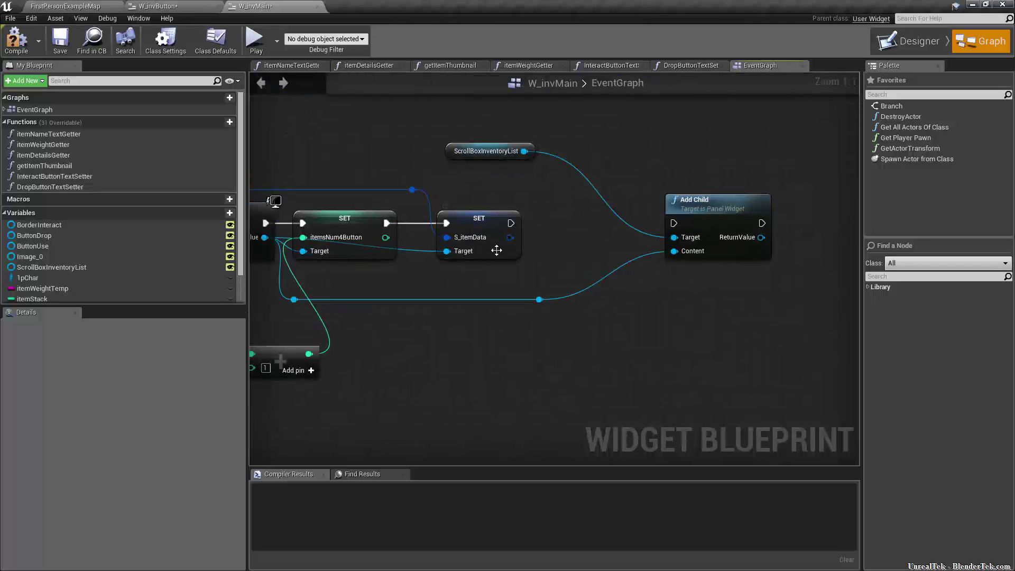
# Step: Add a Set w_invMainRef node from the Create W_invButton widget's return value and link its execution output to Add Child
pyautogui.moveTo(264, 222); pyautogui.dragTo(450, 207, button='right')
pyautogui.click(378, 197)
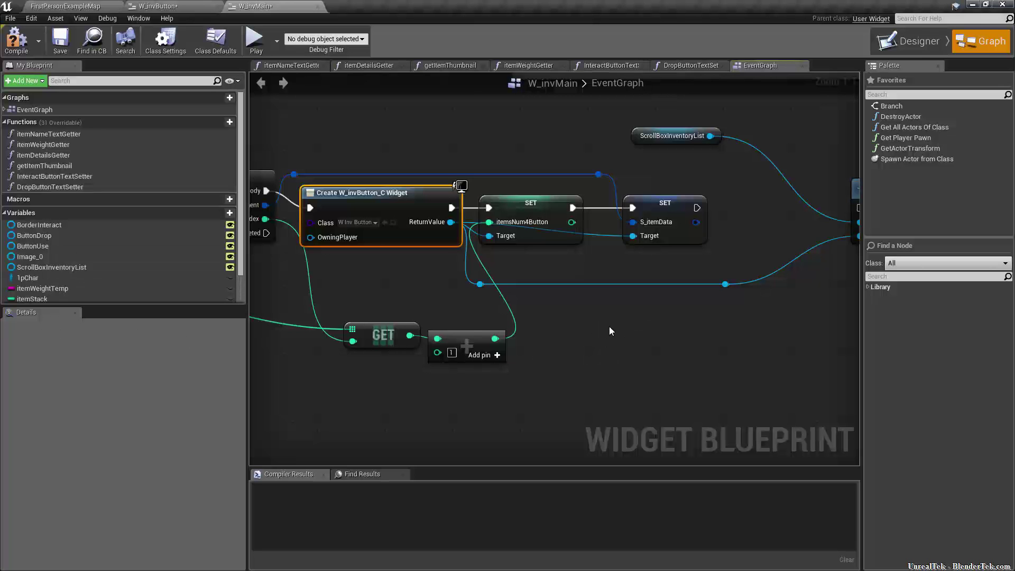
pyautogui.moveTo(456, 223); pyautogui.dragTo(356, 213, button='right')
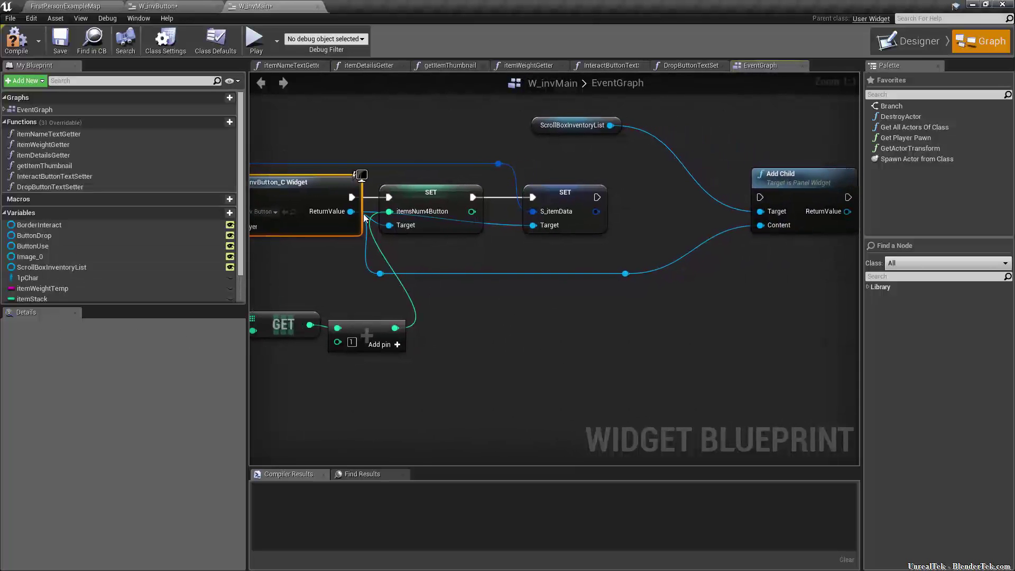
pyautogui.moveTo(356, 213); pyautogui.dragTo(633, 195)
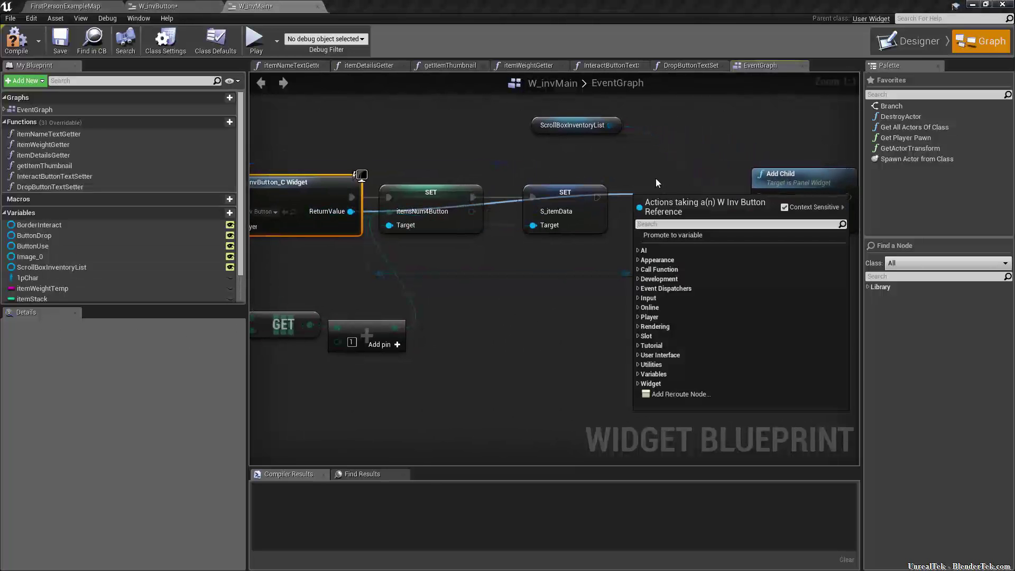
pyautogui.write('set w_')
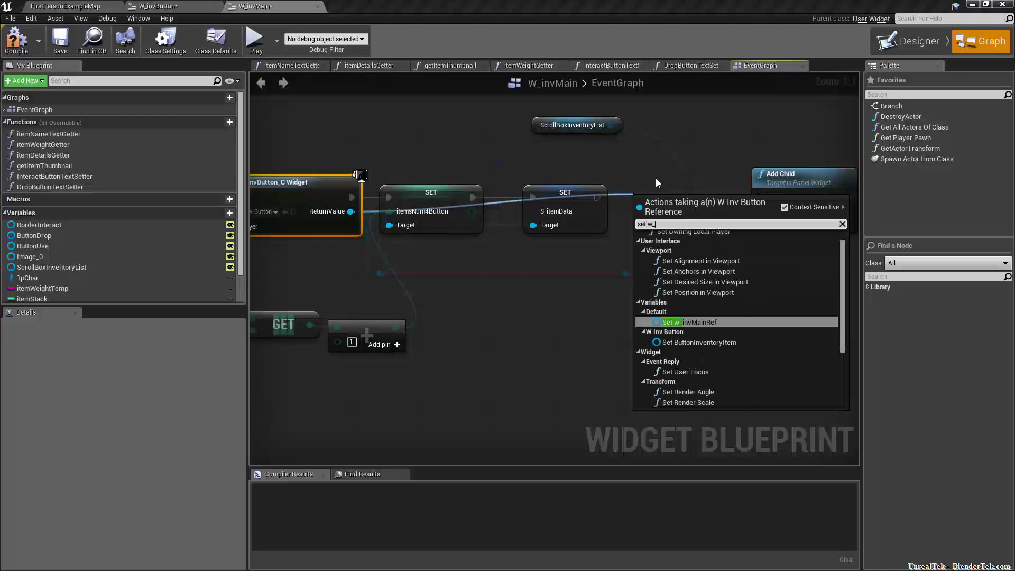
pyautogui.write('in')
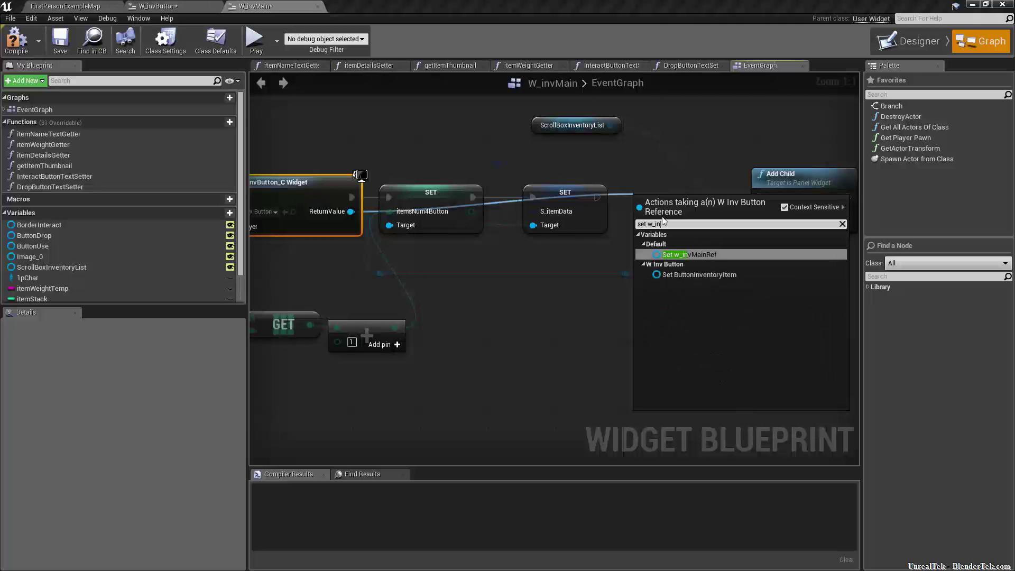
pyautogui.click(703, 254)
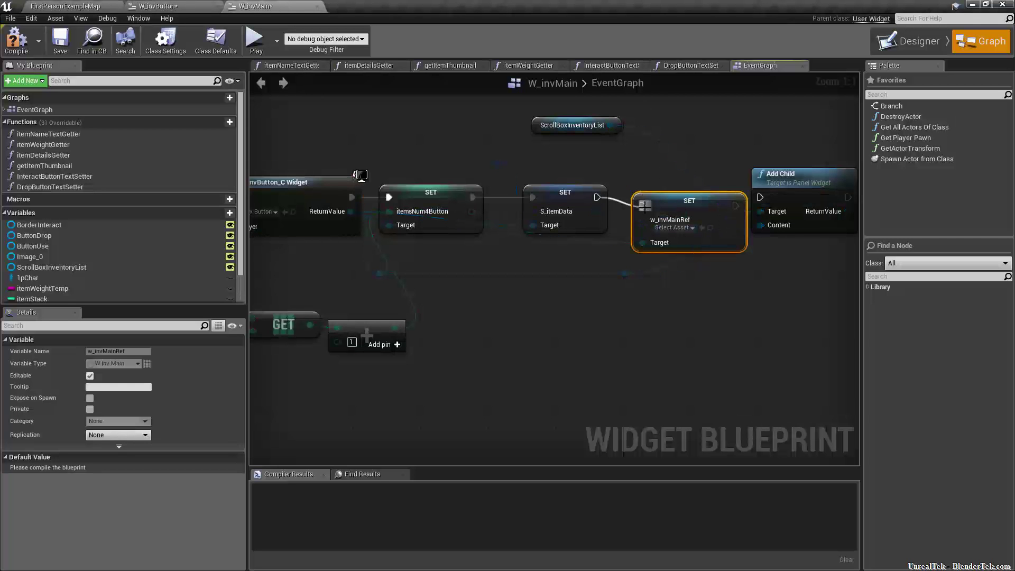
pyautogui.moveTo(713, 214); pyautogui.dragTo(760, 200)
# Step: Feed a reference to self into the w_invMainRef input of the new SET node and compile W_invMain
pyautogui.moveTo(626, 217); pyautogui.dragTo(586, 298)
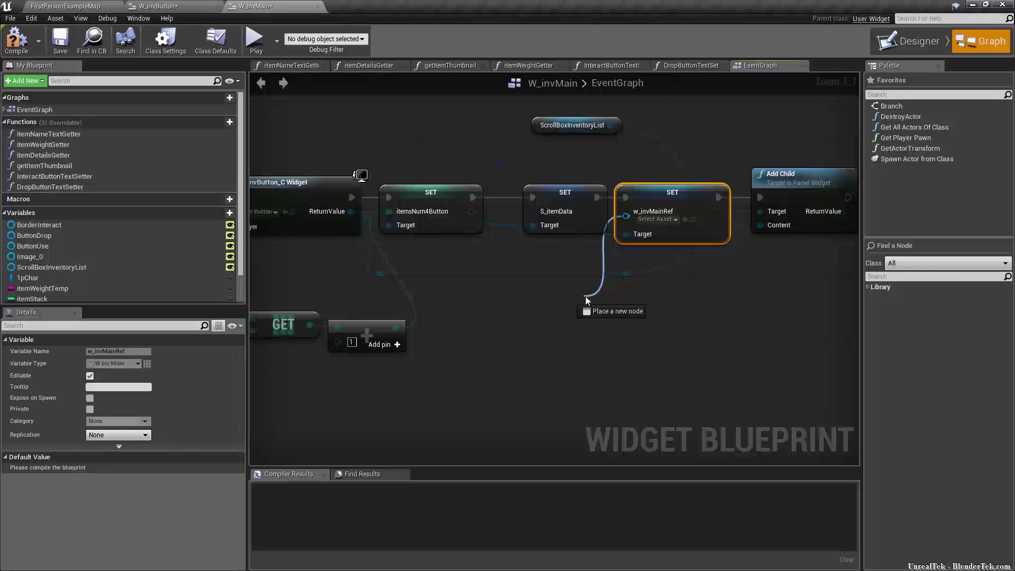
pyautogui.moveTo(586, 296); pyautogui.dragTo(582, 296)
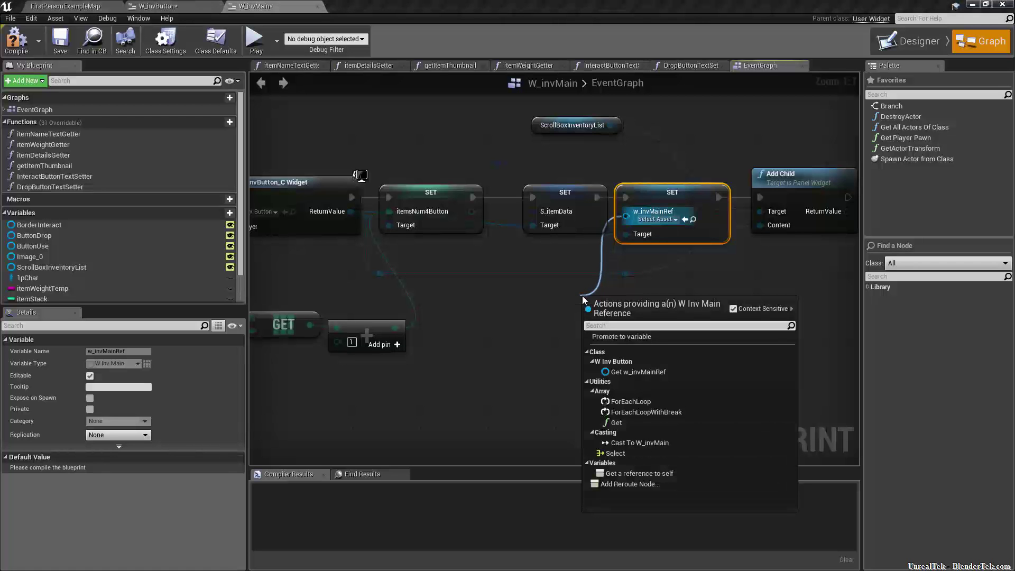
pyautogui.click(687, 473)
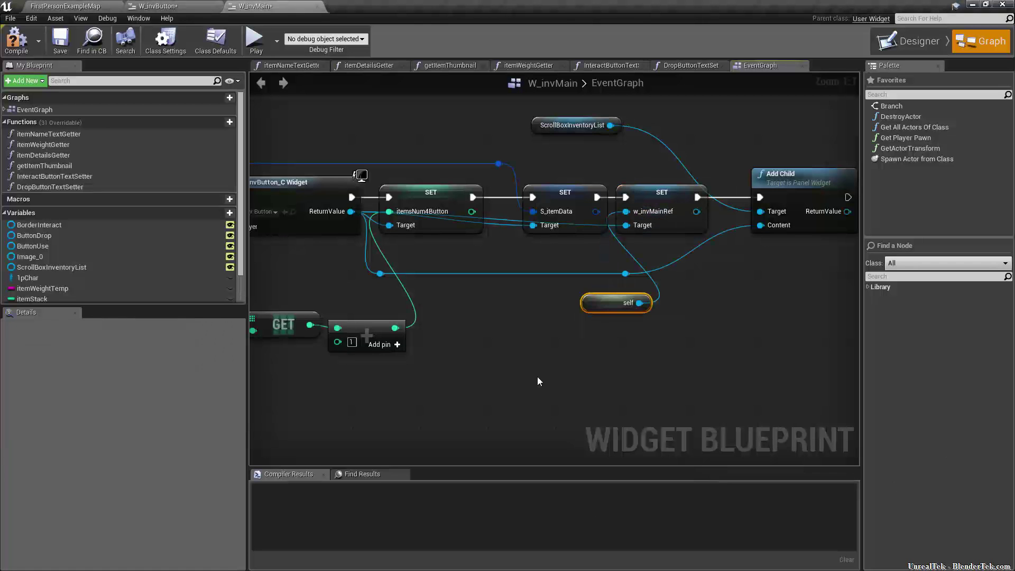
pyautogui.moveTo(606, 303); pyautogui.dragTo(555, 302)
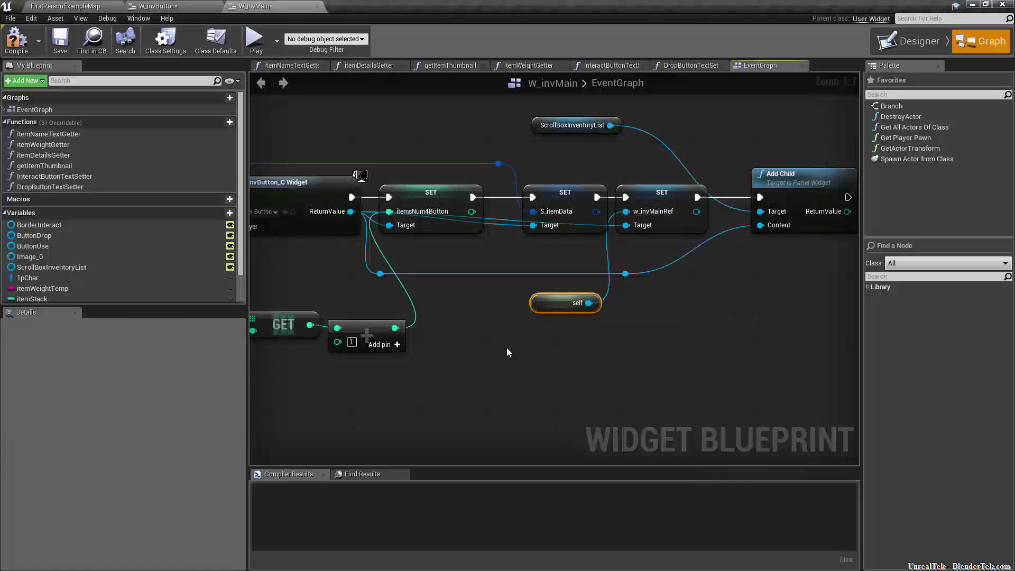
pyautogui.click(17, 40)
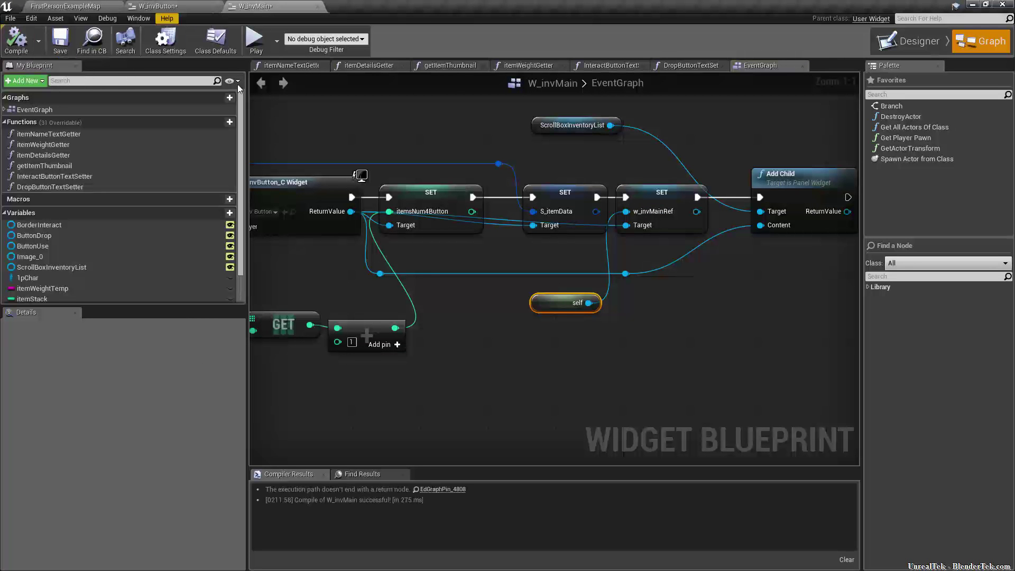
pyautogui.click(178, 6)
pyautogui.click(161, 8)
pyautogui.click(272, 11)
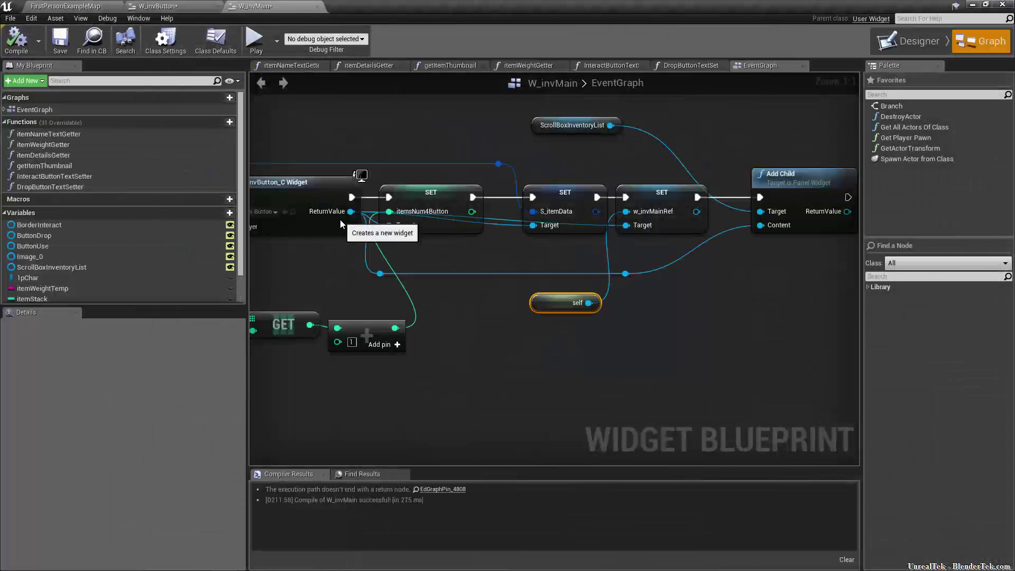
pyautogui.click(667, 195)
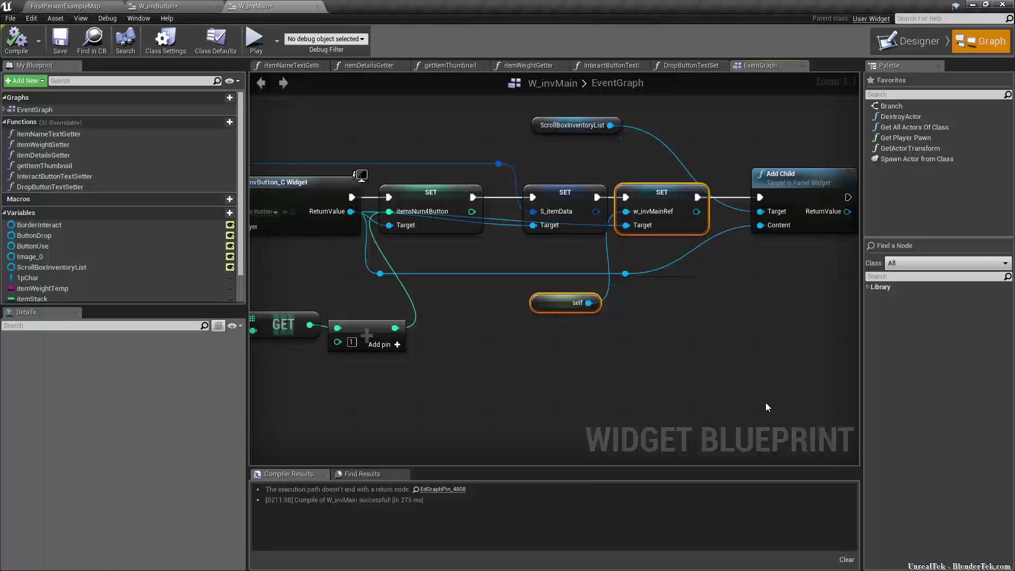
pyautogui.click(640, 392)
# Step: In the W_invMain designer, move the BorderDetails border into the canvas at Position X 712 and Position Y 96
pyautogui.click(910, 42)
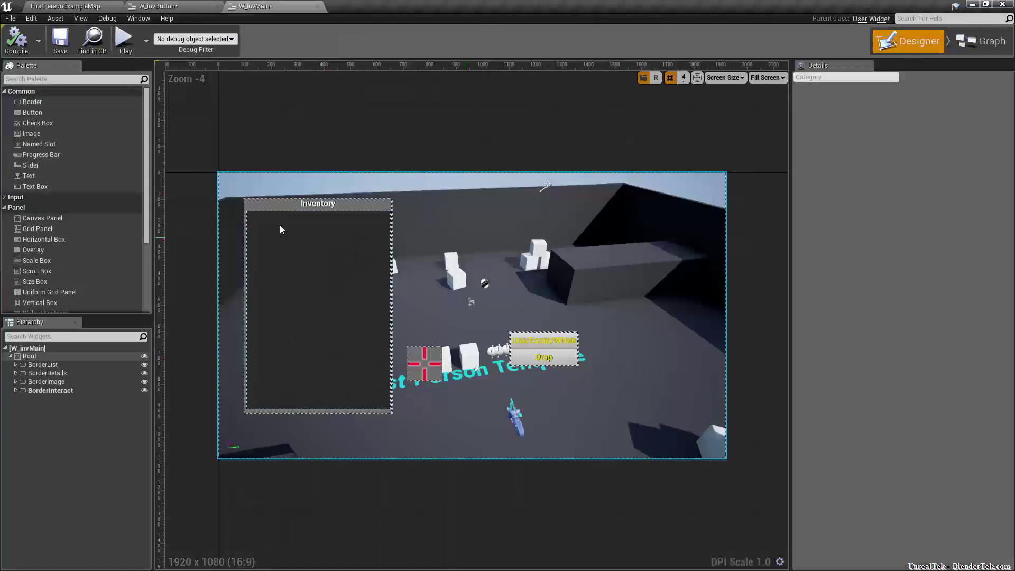
pyautogui.click(47, 373)
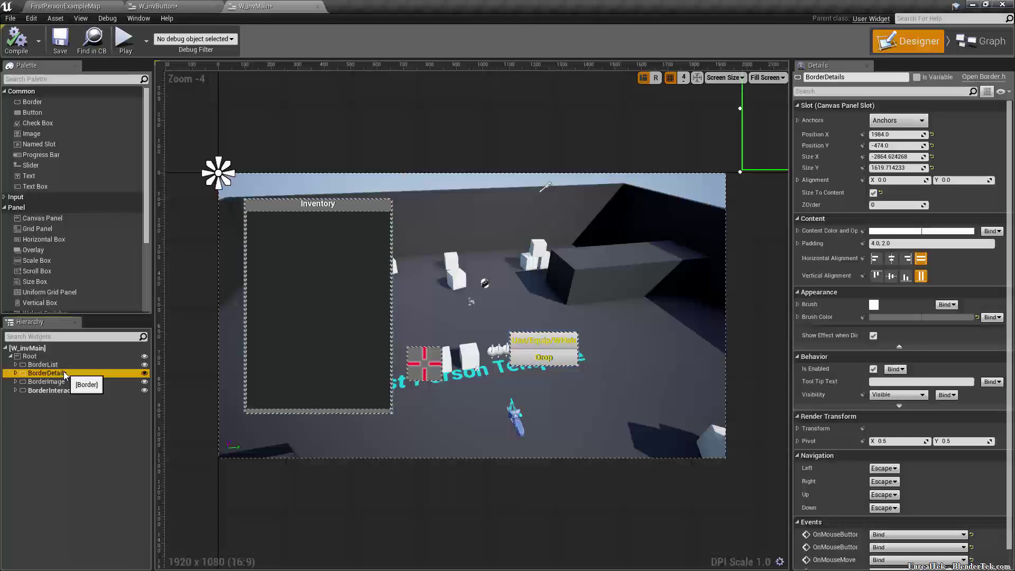
pyautogui.moveTo(739, 239); pyautogui.dragTo(684, 300, button='right')
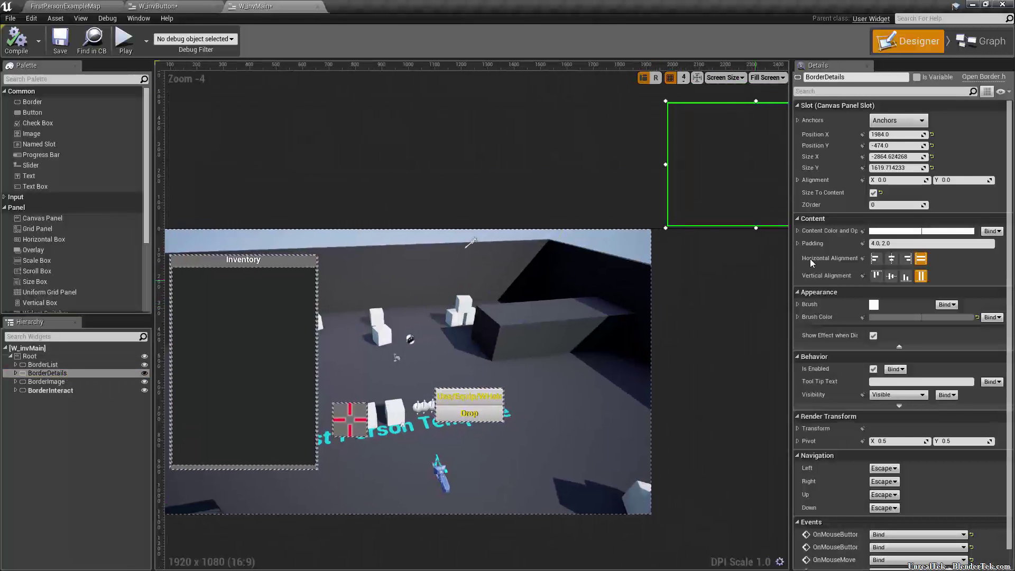
pyautogui.click(908, 136)
pyautogui.write('0')
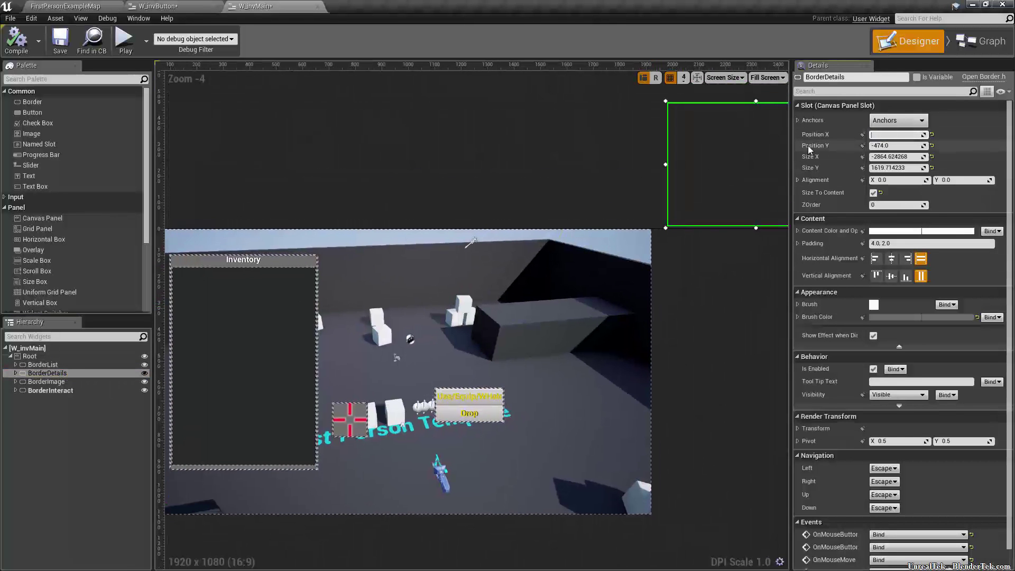
pyautogui.write('712')
pyautogui.press('Return')
pyautogui.click(897, 136)
pyautogui.click(899, 146)
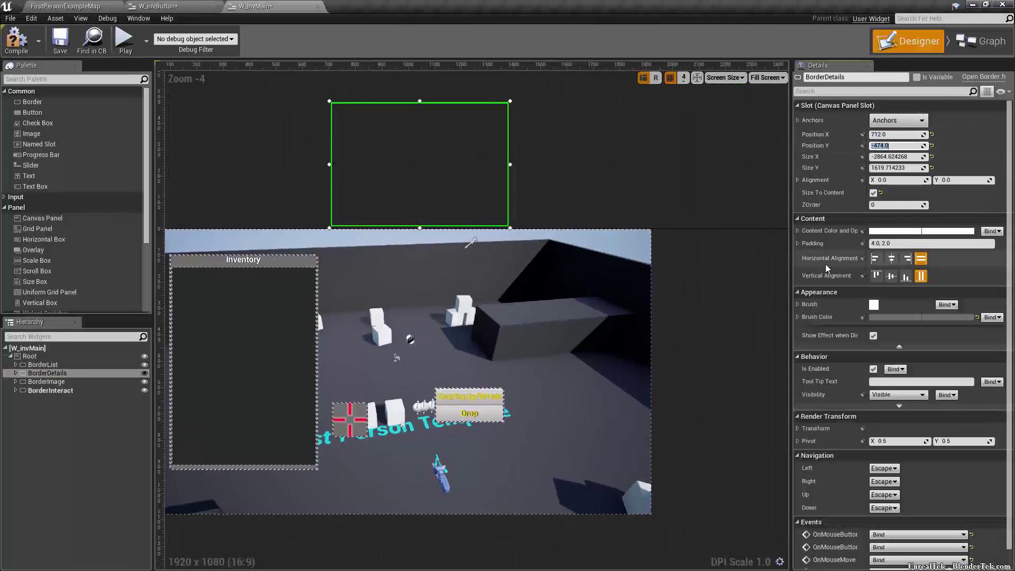
pyautogui.write('96')
pyautogui.press('Return')
pyautogui.scroll(3, 532, 191)
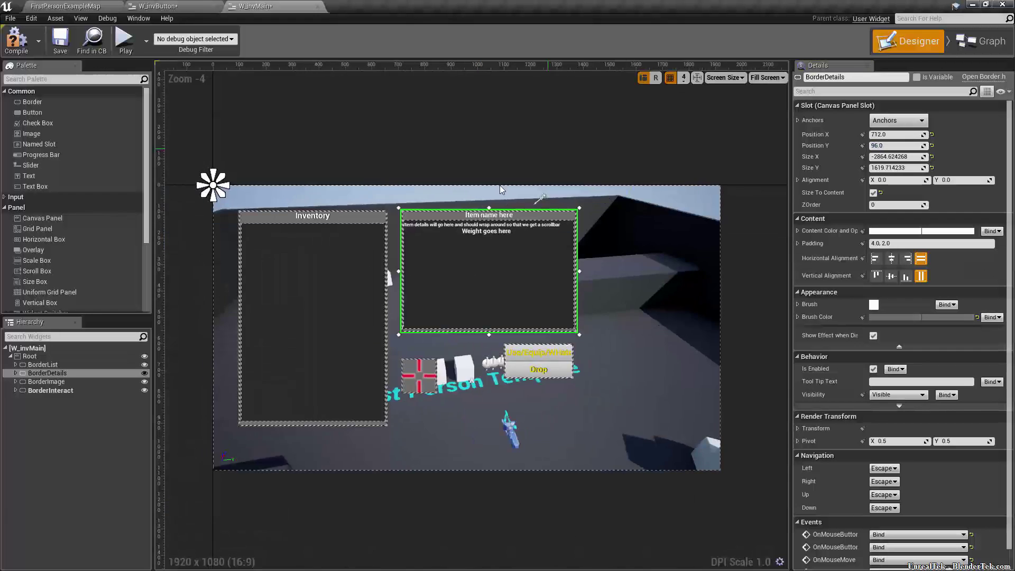
pyautogui.scroll(2, 494, 343)
pyautogui.moveTo(441, 345); pyautogui.dragTo(467, 386, button='right')
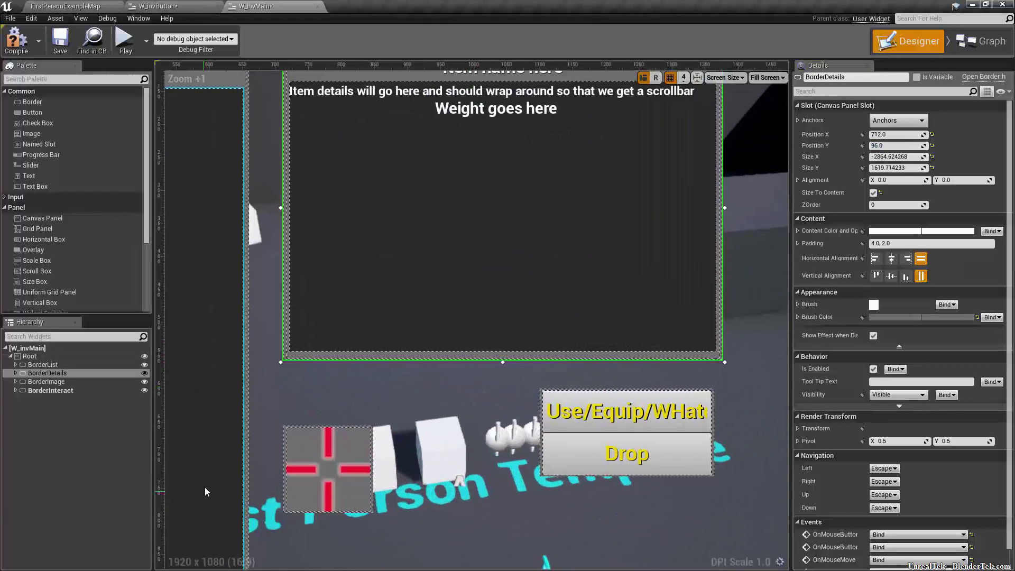
# Step: Show the Timeline and Animations panels in the widget designer
pyautogui.click(138, 19)
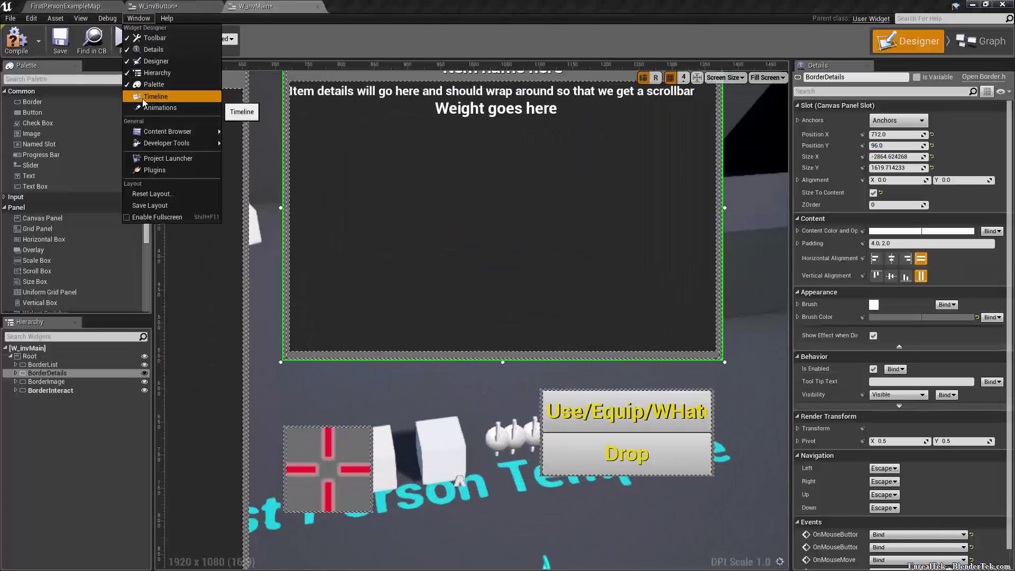
pyautogui.click(201, 95)
pyautogui.click(138, 19)
pyautogui.click(137, 102)
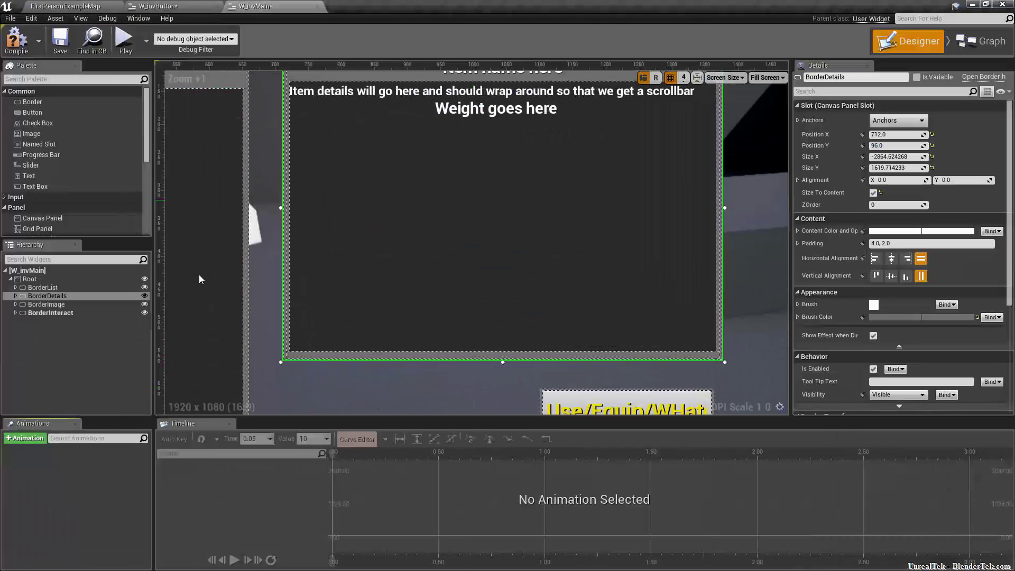
# Step: Hide the tab headers of the Timeline and Animations panels and save the editor layout
pyautogui.rightClick(202, 426)
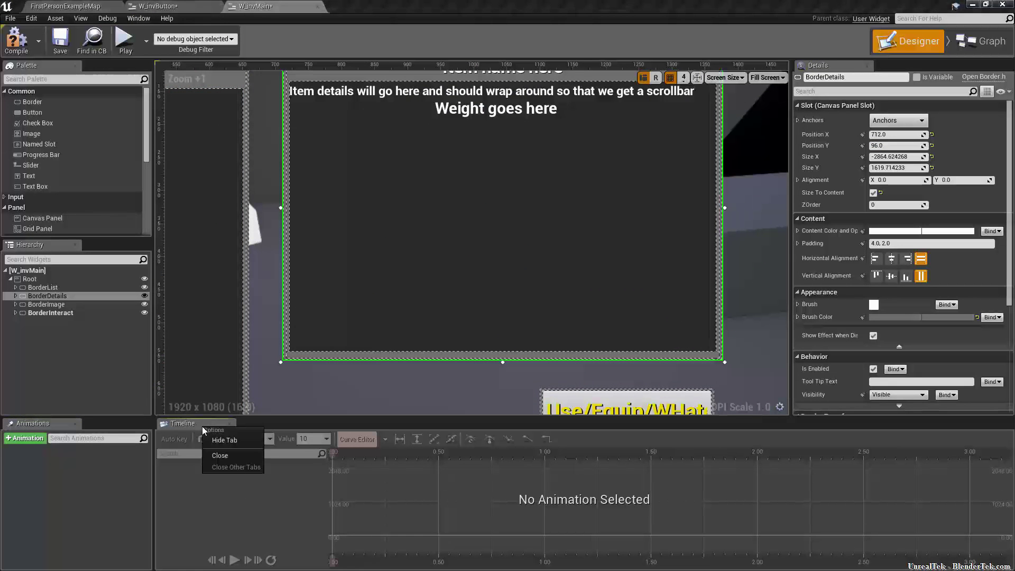
pyautogui.click(213, 439)
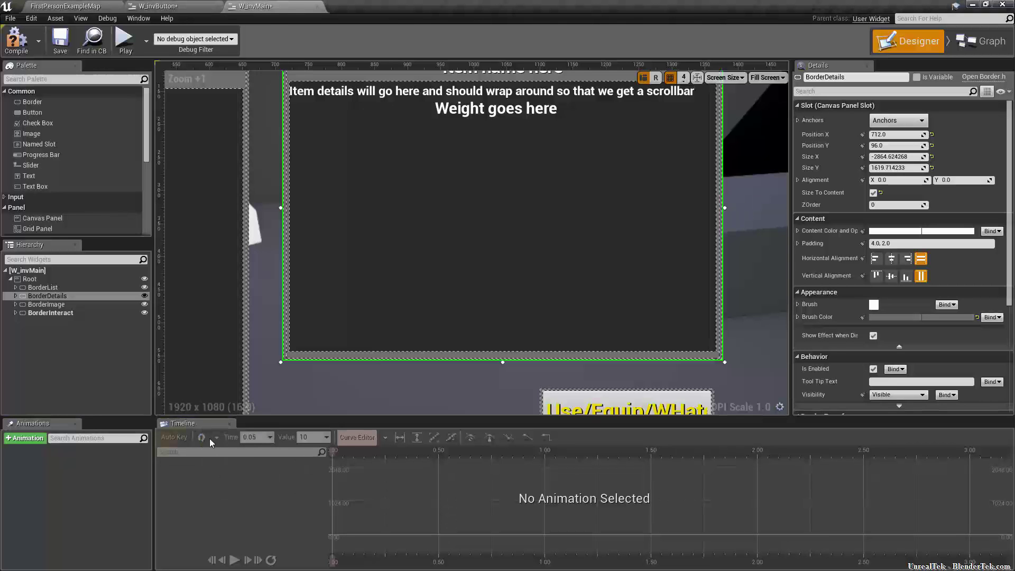
pyautogui.rightClick(56, 421)
pyautogui.click(66, 437)
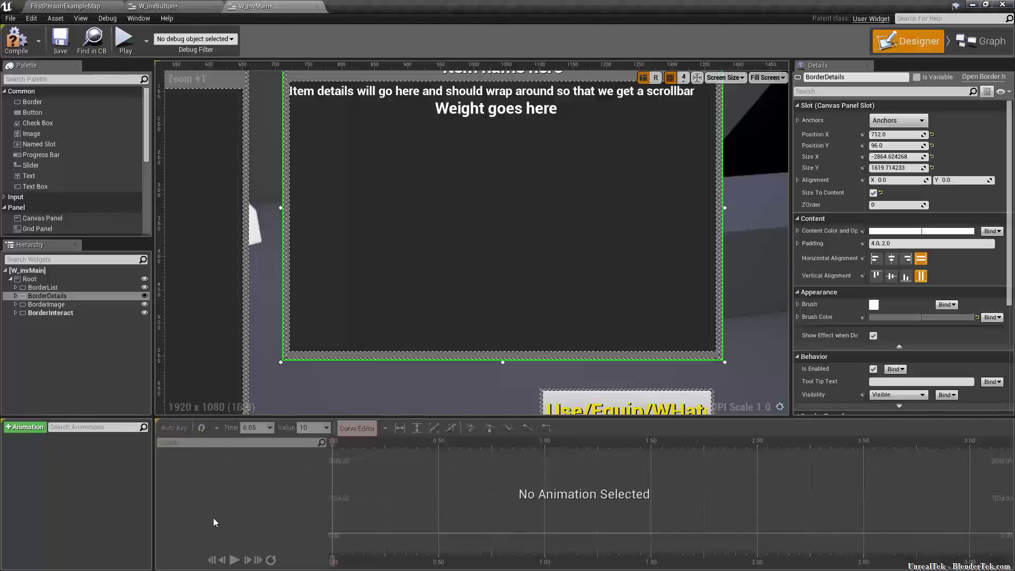
pyautogui.click(140, 22)
pyautogui.click(169, 205)
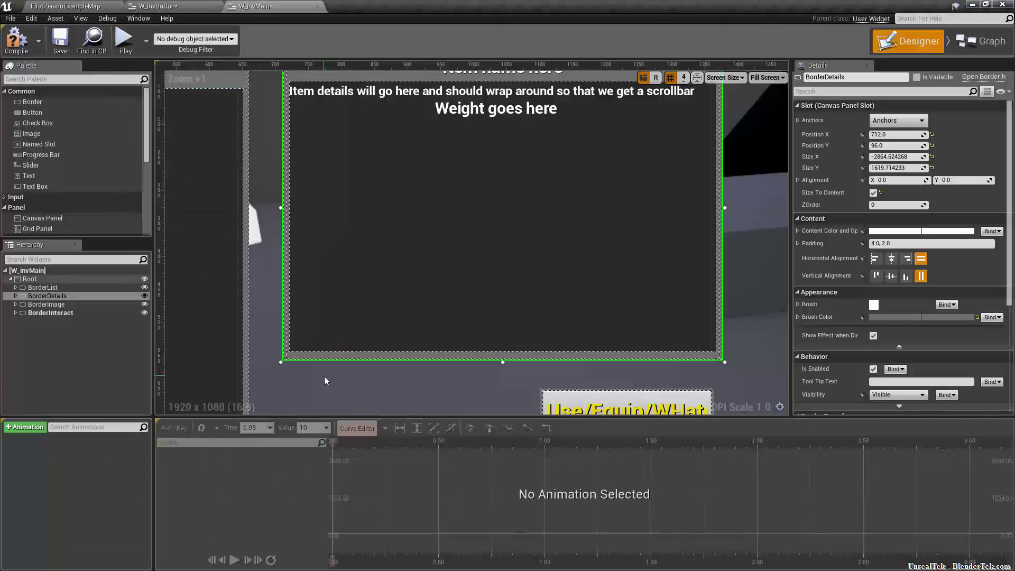
# Step: Create a widget animation named WiggleInvList and select it for editing
pyautogui.click(24, 427)
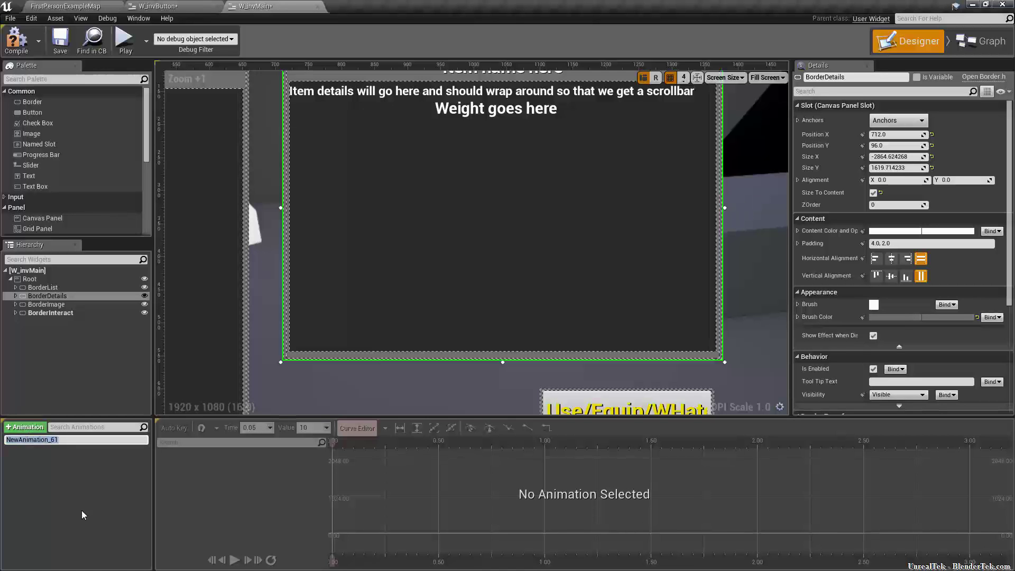
pyautogui.write('WiggleInvList')
pyautogui.press('Return')
pyautogui.moveTo(223, 318); pyautogui.dragTo(360, 238, button='right')
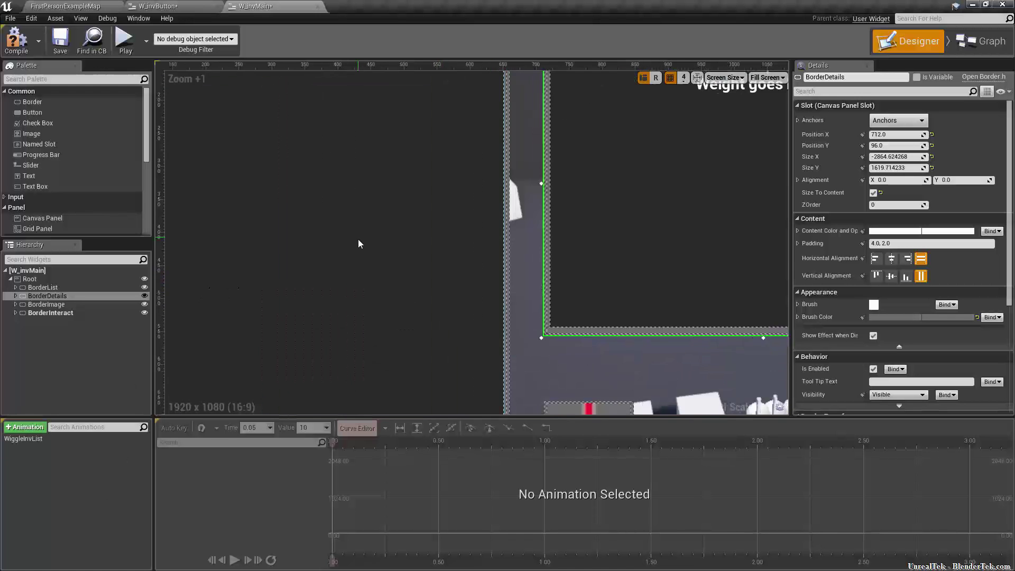
pyautogui.scroll(-5, 360, 238)
pyautogui.scroll(6, 272, 165)
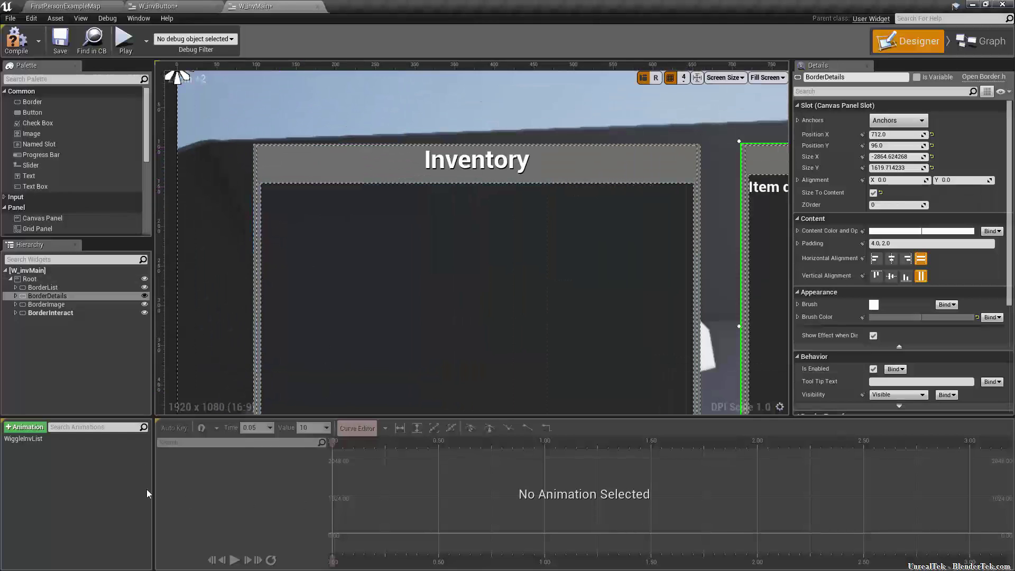
pyautogui.click(63, 443)
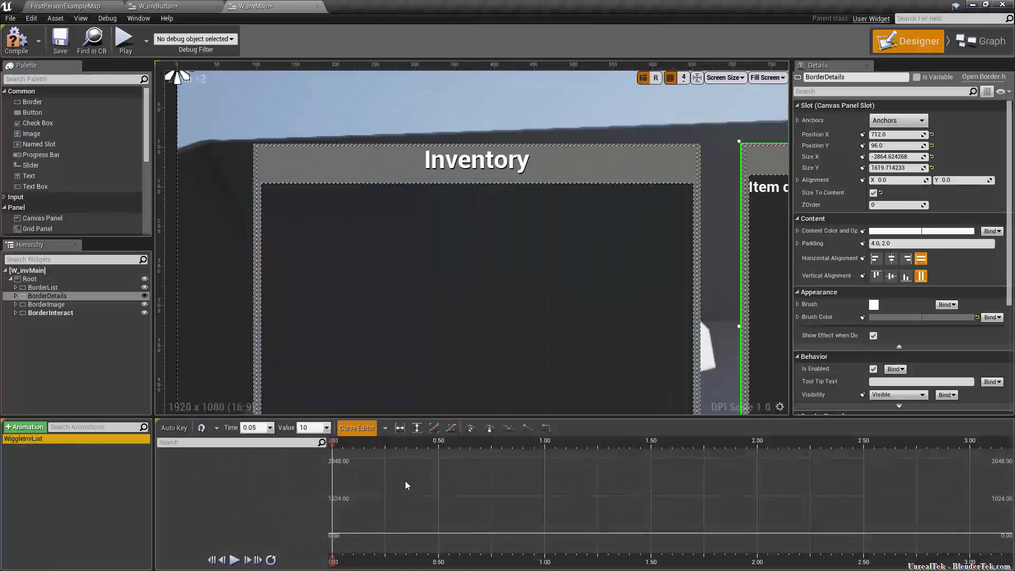
# Step: Scrub through the WiggleInvList timeline, enable snapping, and return the playhead to 0.00 without adding a key
pyautogui.moveTo(334, 446); pyautogui.dragTo(863, 446)
pyautogui.moveTo(728, 454); pyautogui.dragTo(399, 448)
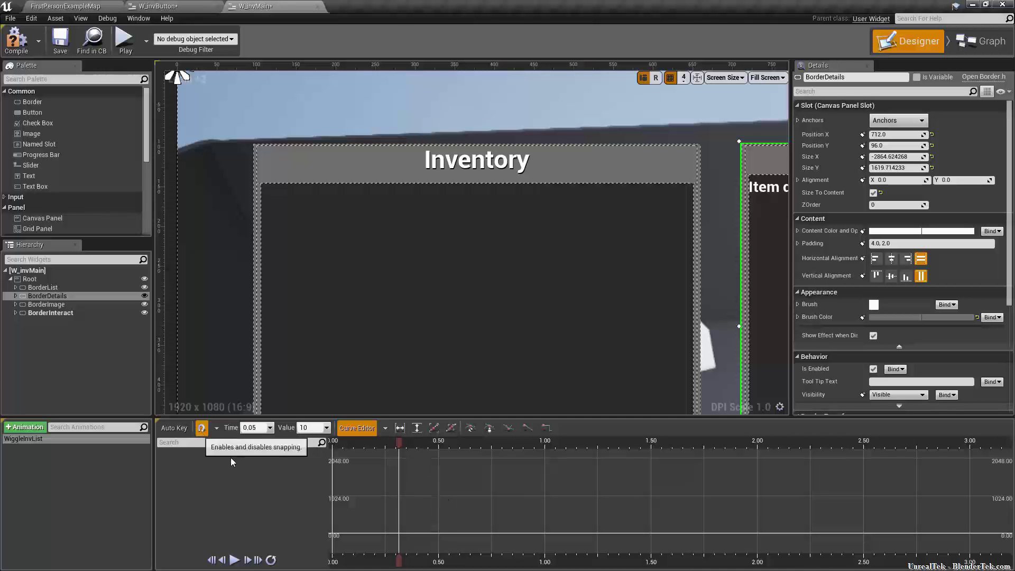
pyautogui.moveTo(401, 445); pyautogui.dragTo(337, 449)
pyautogui.rightClick(431, 474)
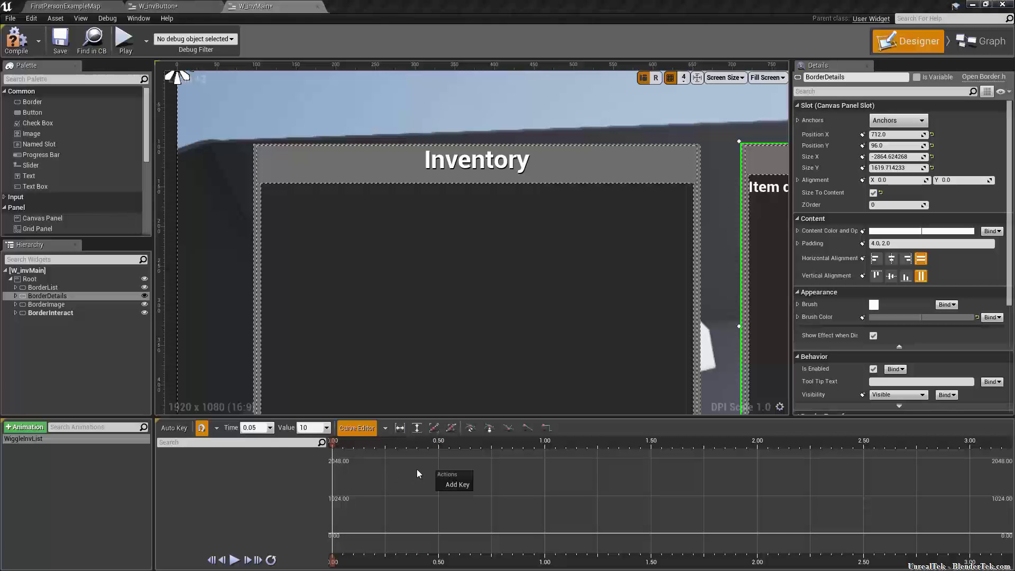
pyautogui.click(254, 492)
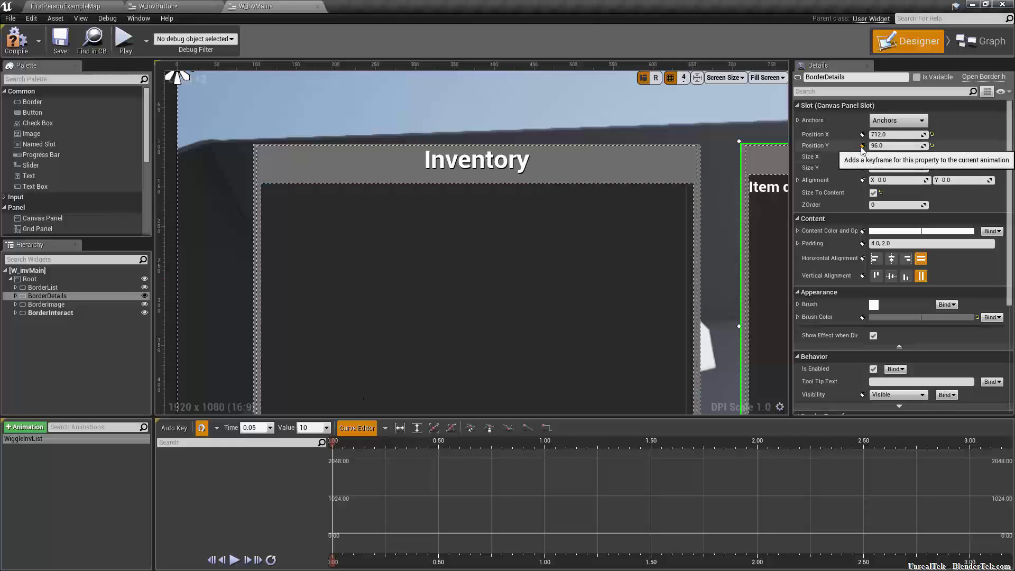
# Step: Select the BorderList border that holds the inventory list and collapse its children in the hierarchy
pyautogui.scroll(-5, 489, 307)
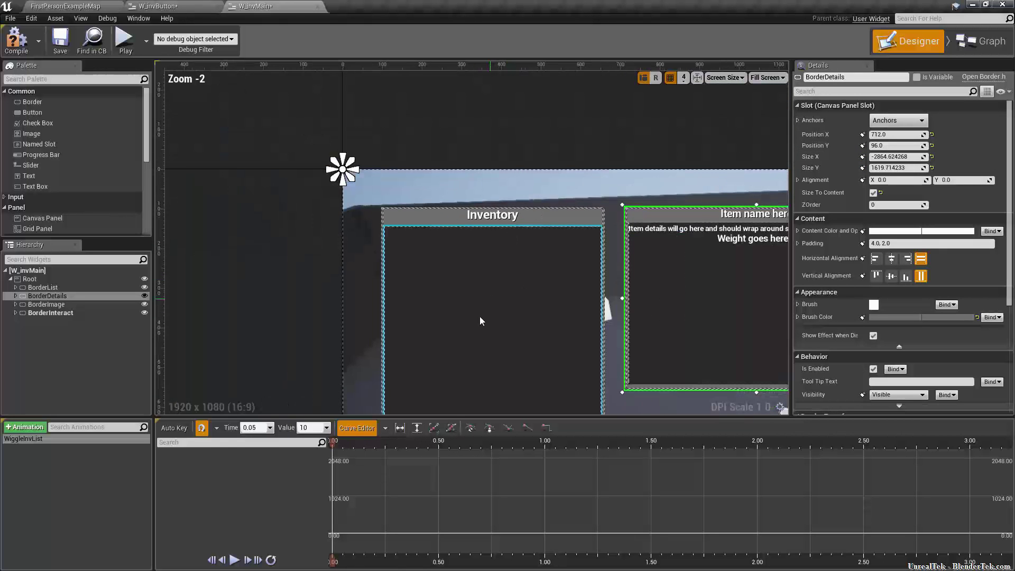
pyautogui.click(424, 213)
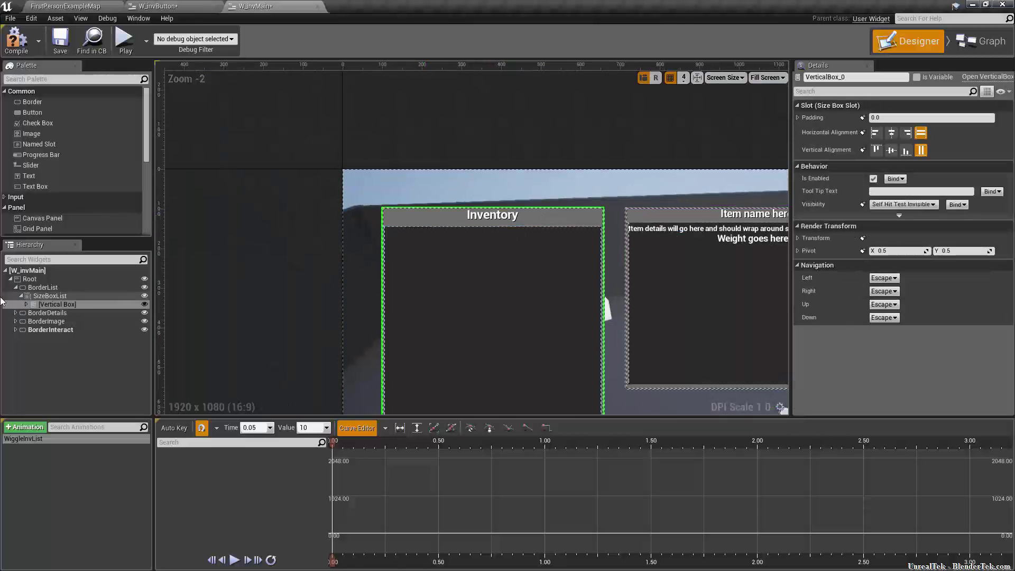
pyautogui.click(42, 287)
pyautogui.click(16, 287)
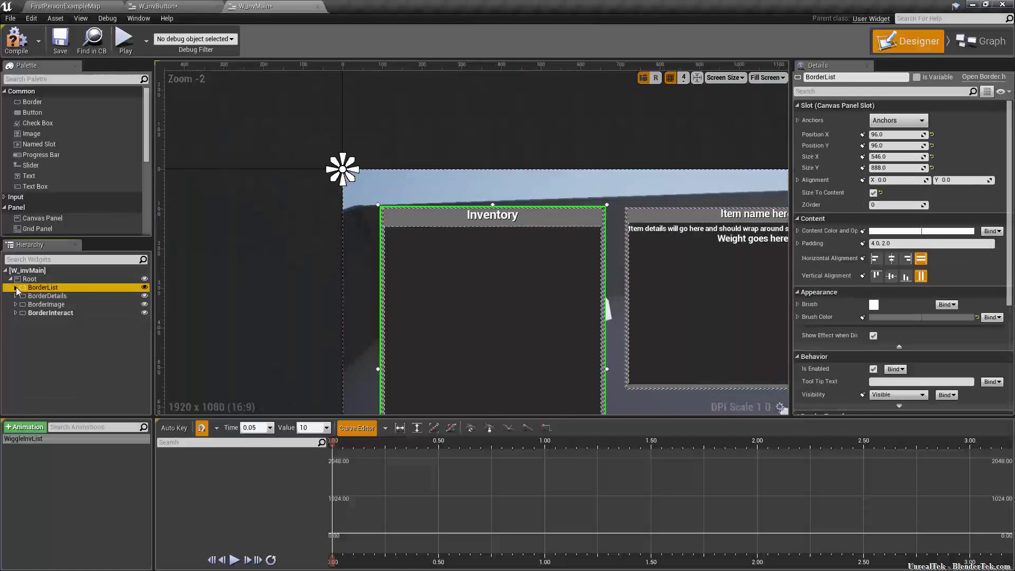
pyautogui.moveTo(546, 279); pyautogui.dragTo(488, 120, button='right')
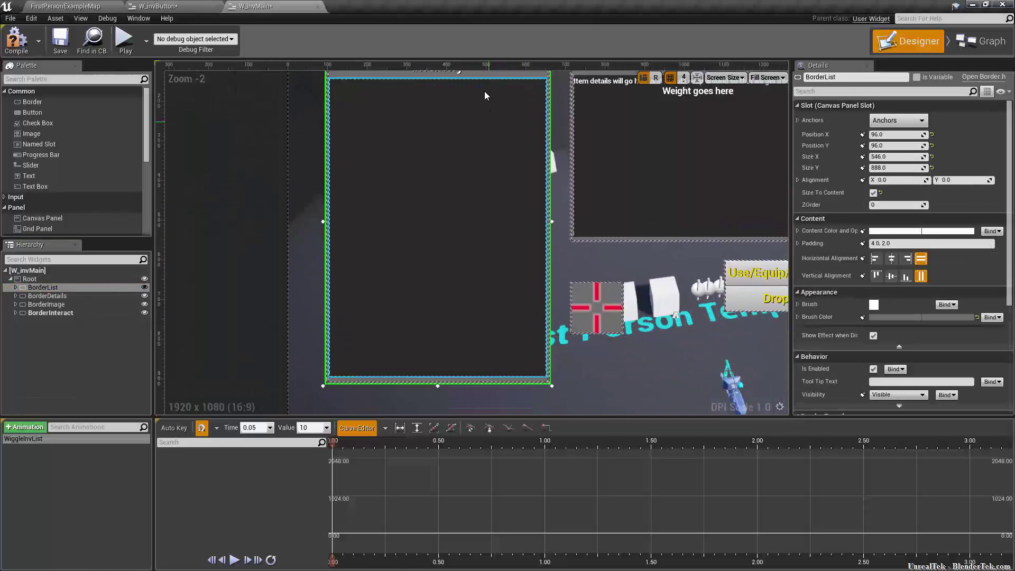
pyautogui.scroll(-4, 550, 198)
pyautogui.scroll(3, 535, 183)
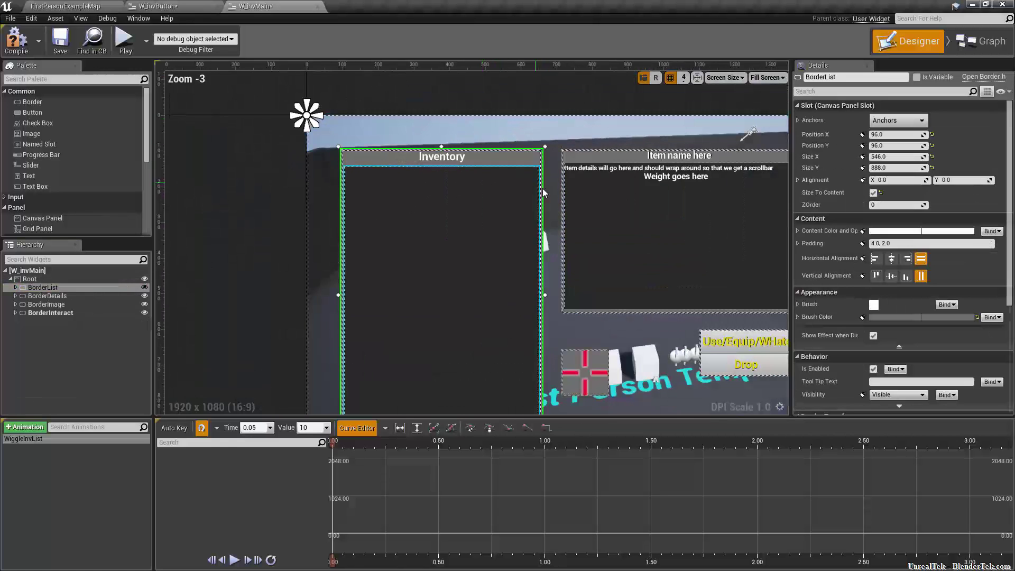
# Step: Undo the vertical move of the BorderList border
pyautogui.scroll(-1, 535, 182)
pyautogui.scroll(1, 542, 159)
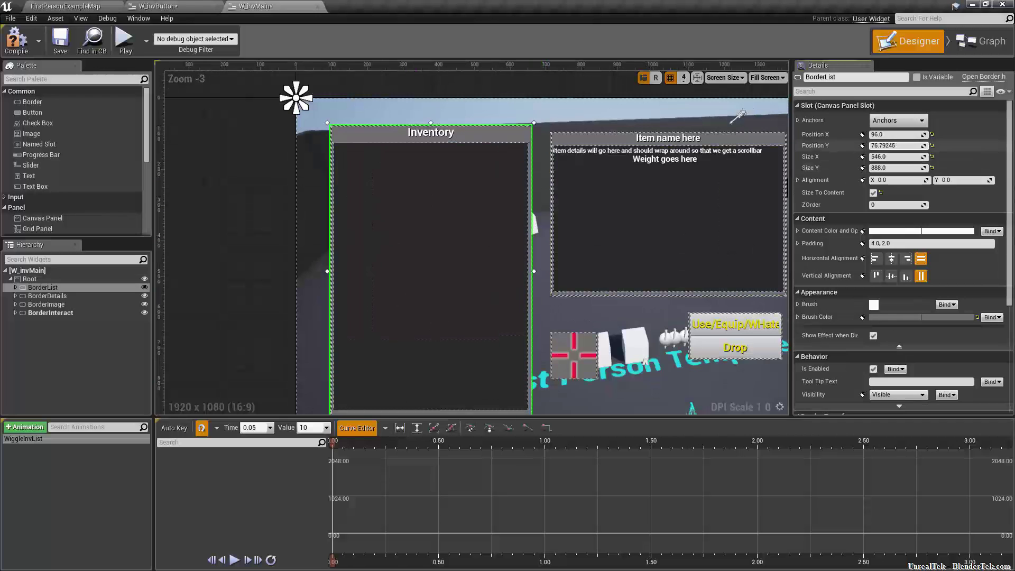
pyautogui.hotkey('ctrl', 'z')
# Step: Expand BorderList's render Transform properties and leave Shear X at 0.0
pyautogui.scroll(-5, 897, 279)
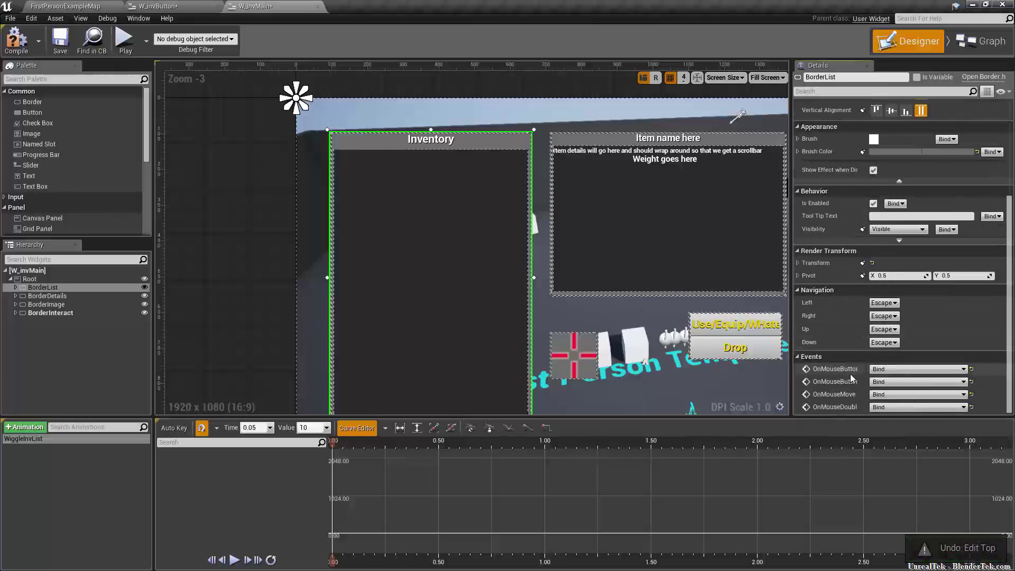
pyautogui.click(797, 263)
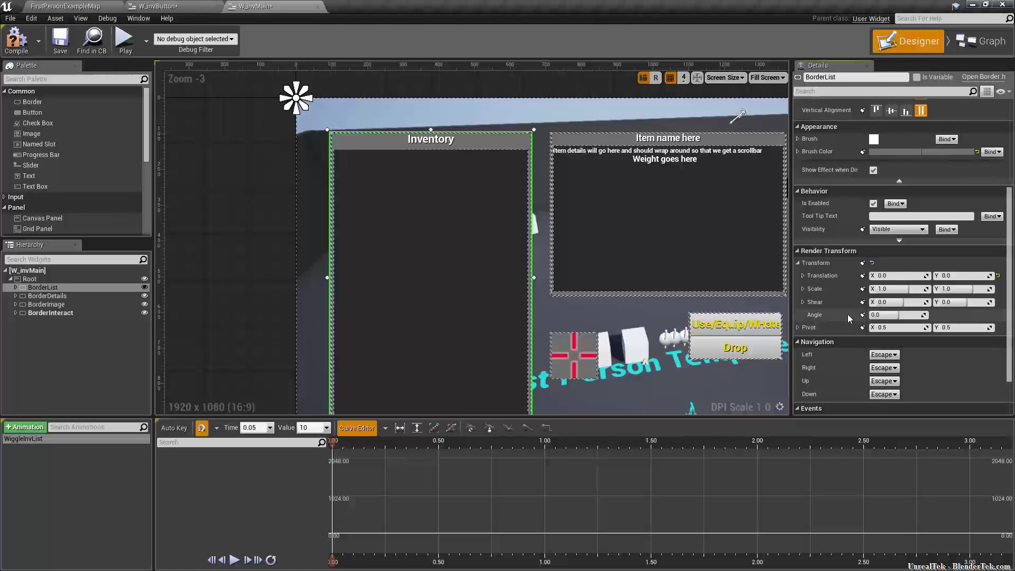
pyautogui.moveTo(894, 302)
pyautogui.mouseDown()
pyautogui.moveTo(861, 302)
pyautogui.moveTo(893, 303)
pyautogui.mouseUp()
pyautogui.click(884, 302)
pyautogui.press('Return')
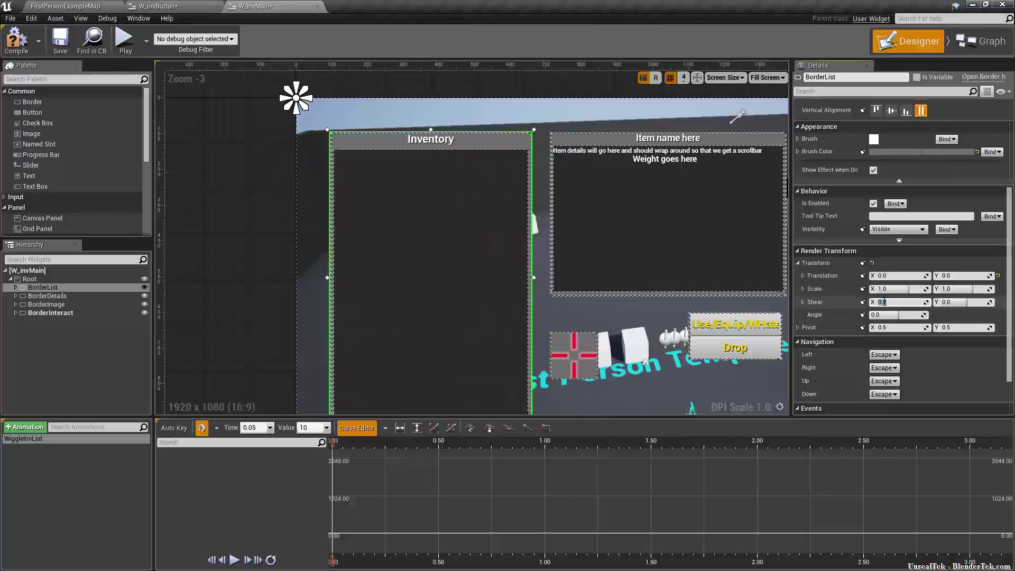
# Step: Try a render transform angle of 1 on BorderList, and set it back to 0
pyautogui.click(890, 314)
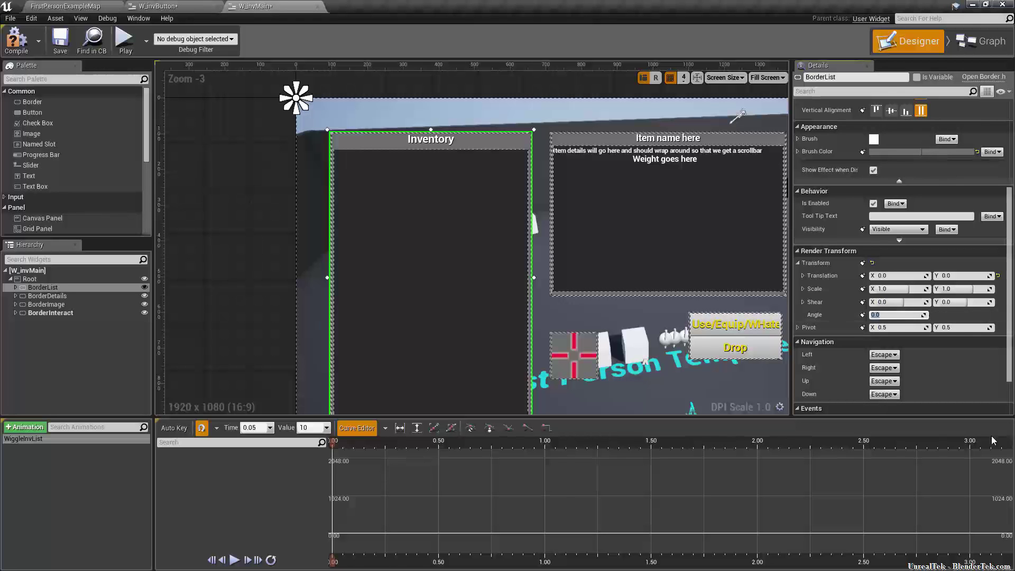
pyautogui.write('1')
pyautogui.press('Return')
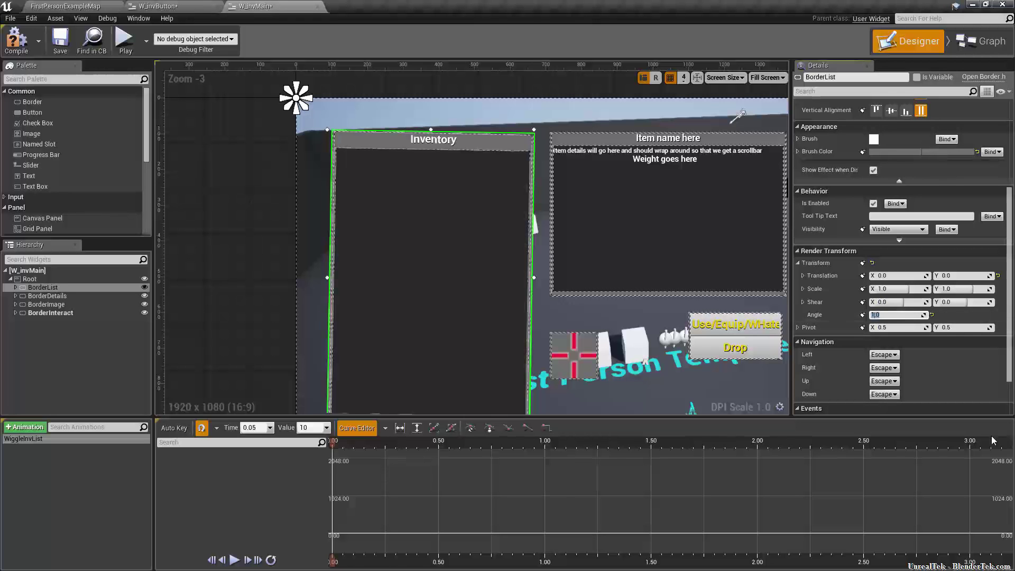
pyautogui.write('0')
pyautogui.press('Return')
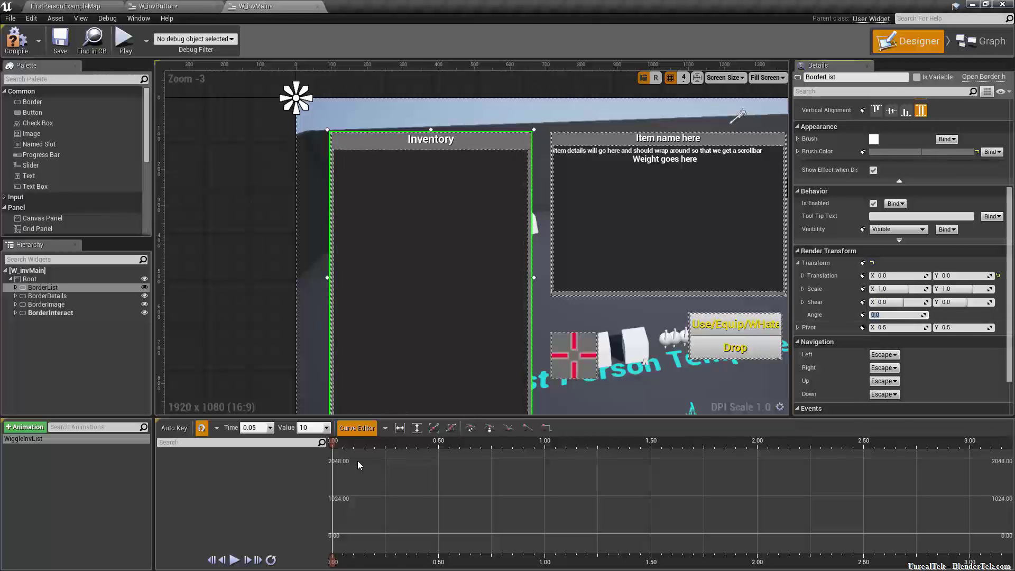
pyautogui.scroll(-2, 335, 478)
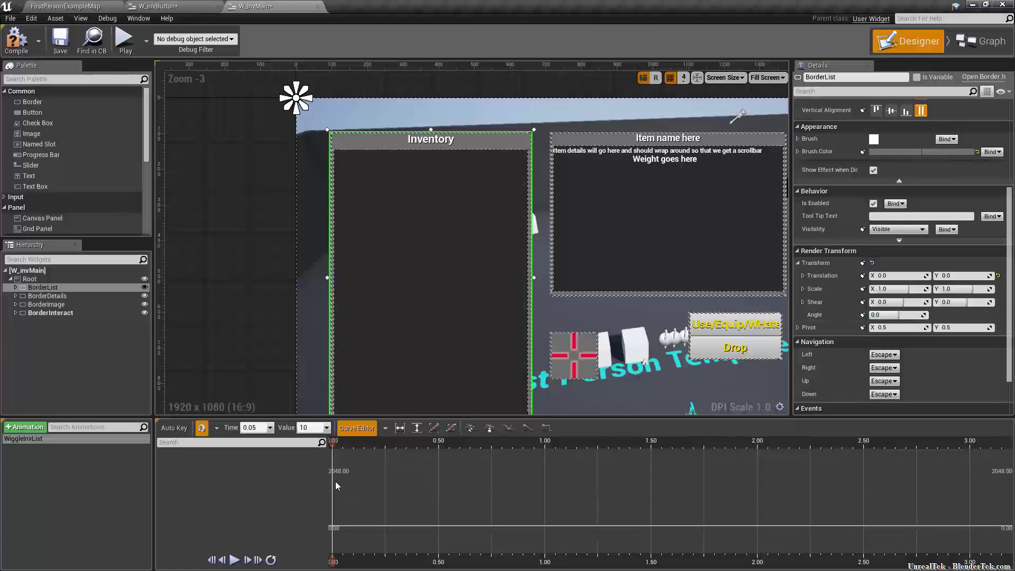
pyautogui.scroll(-1, 349, 479)
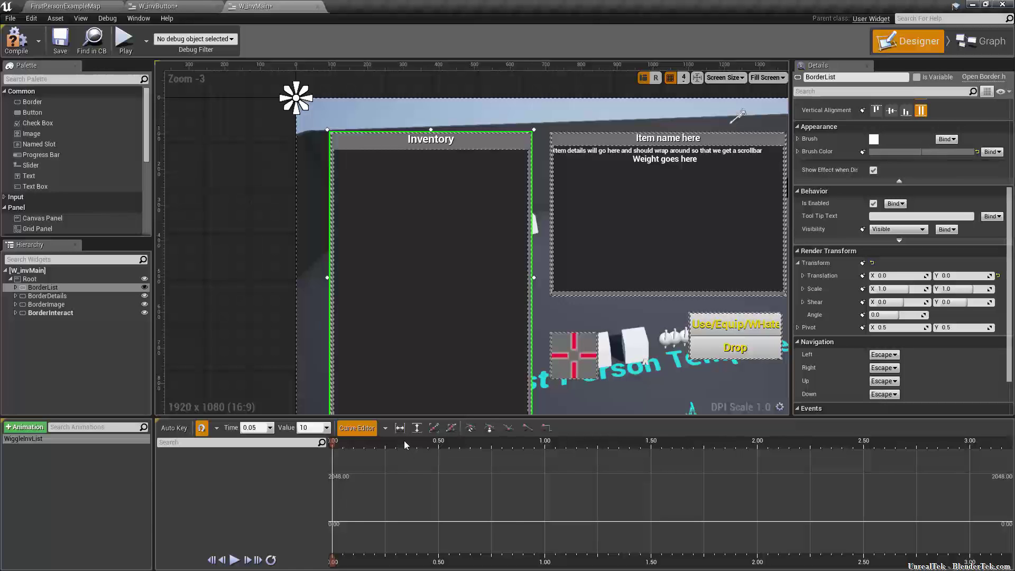
pyautogui.scroll(5, 404, 440)
pyautogui.scroll(-6, 401, 443)
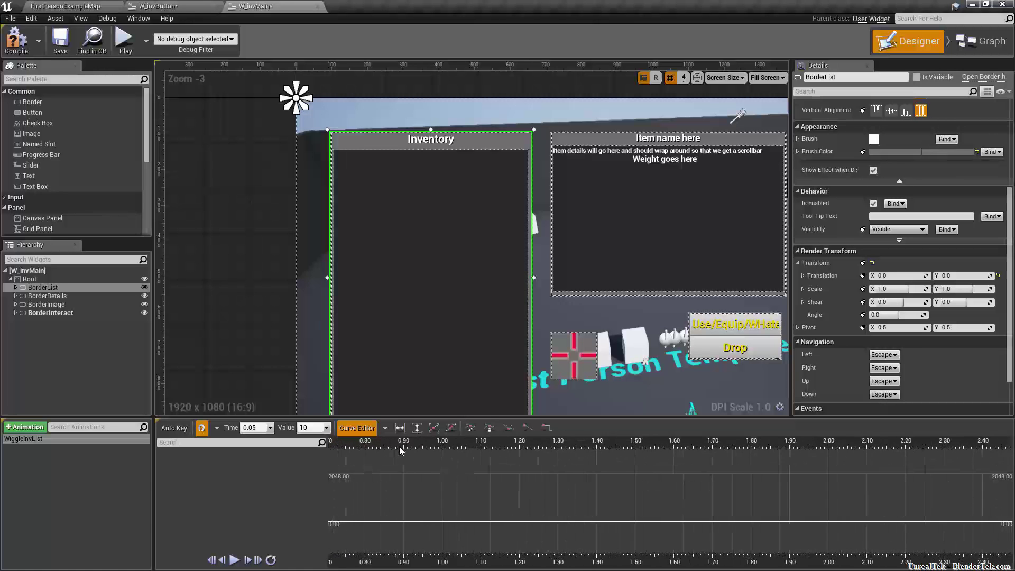
# Step: Add a keyframe for BorderList's render transform angle at 0.00 on the WiggleInvList timeline
pyautogui.scroll(2, 437, 444)
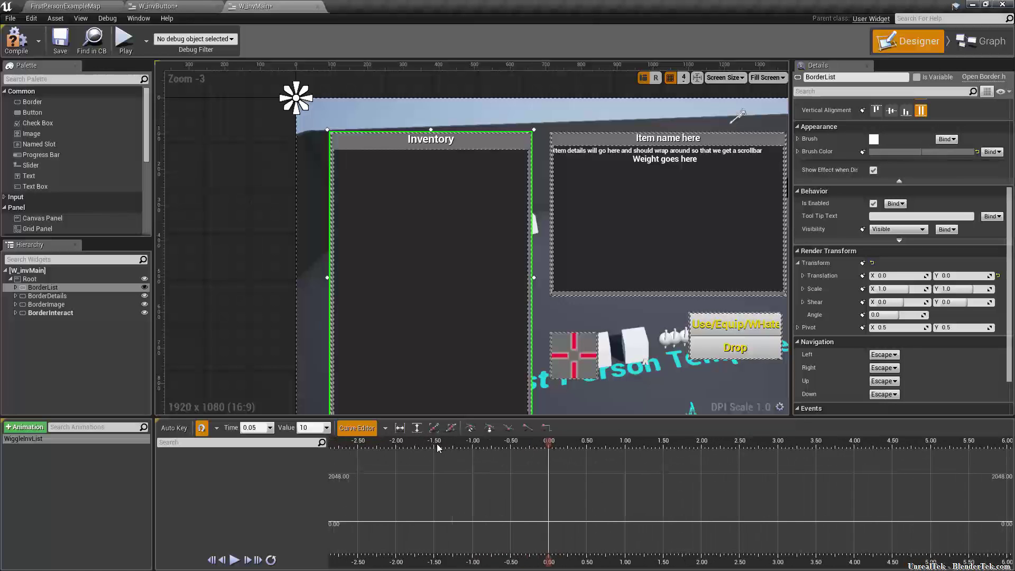
pyautogui.scroll(1, 438, 445)
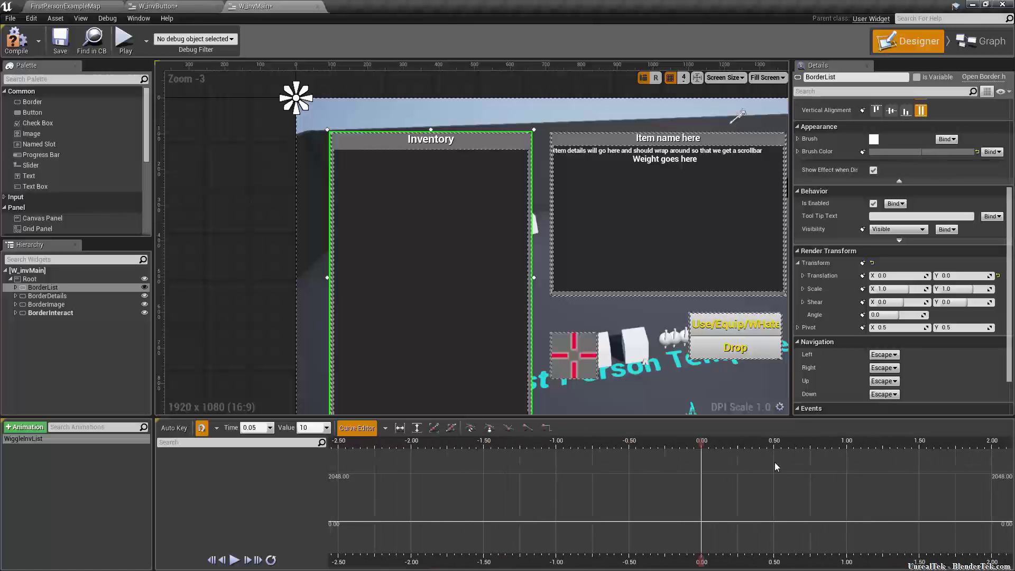
pyautogui.moveTo(408, 487); pyautogui.dragTo(794, 484, button='right')
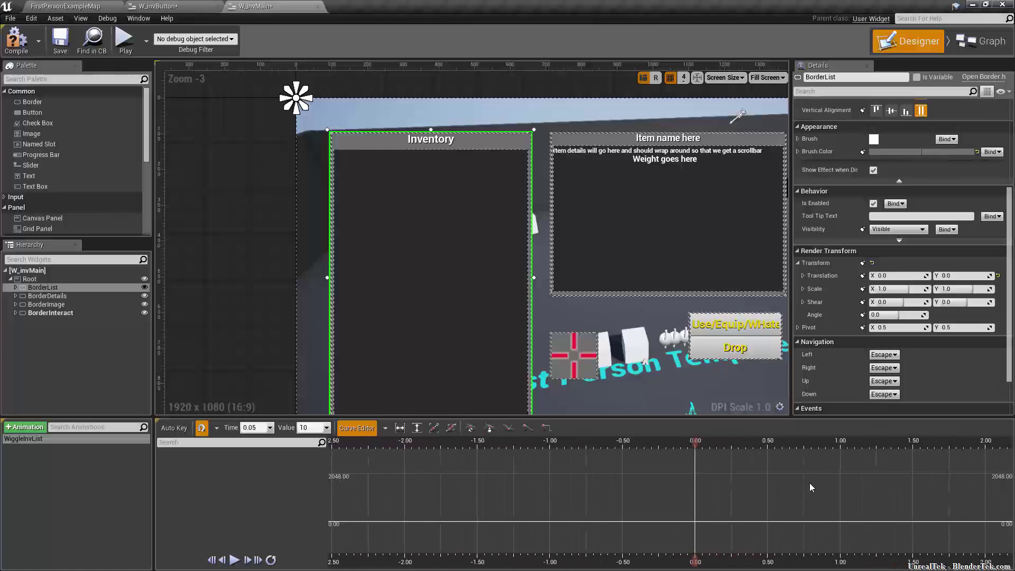
pyautogui.scroll(-1, 729, 440)
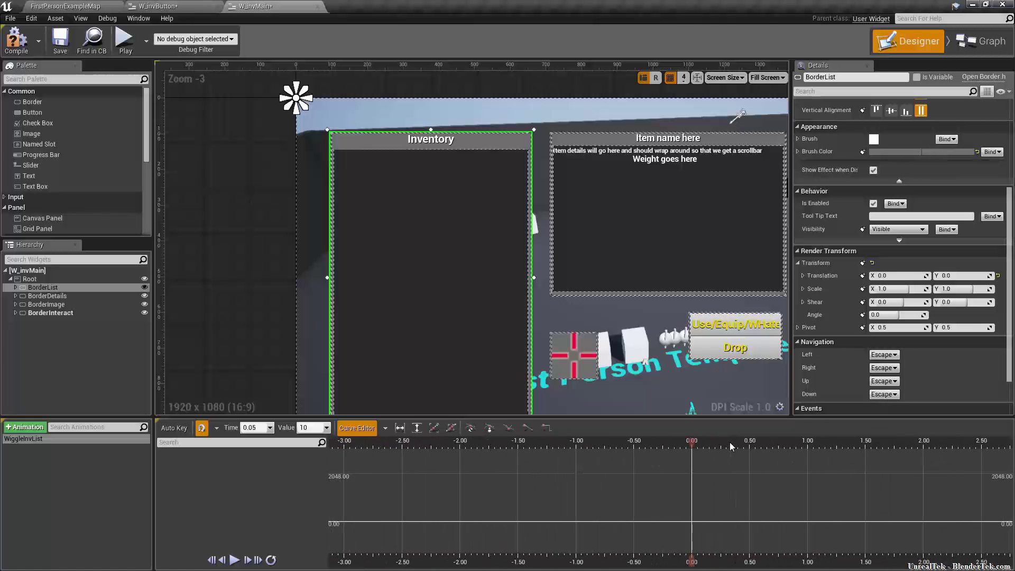
pyautogui.scroll(5, 737, 447)
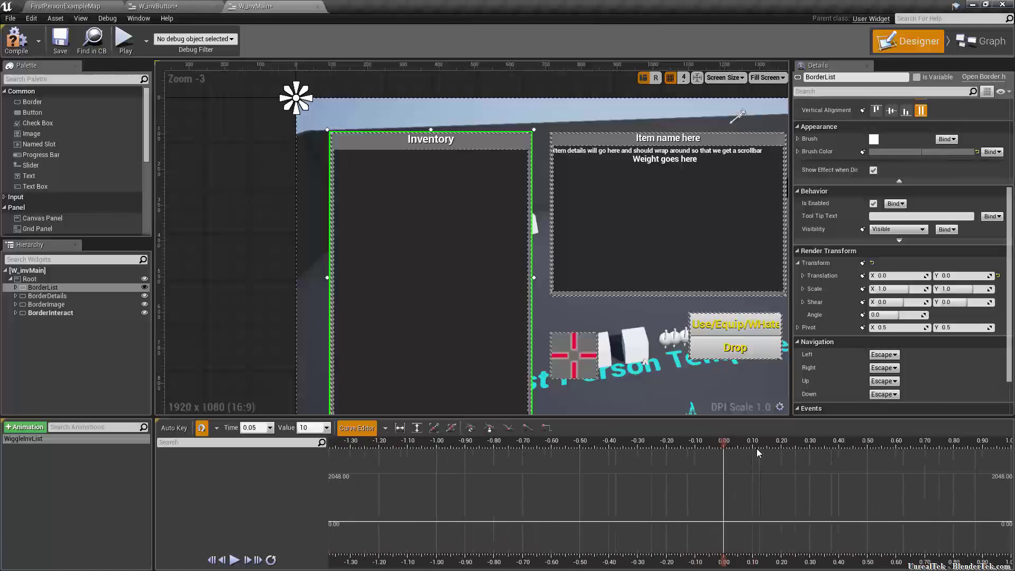
pyautogui.scroll(1, 791, 442)
pyautogui.moveTo(874, 443); pyautogui.dragTo(472, 446, button='right')
pyautogui.scroll(2, 627, 440)
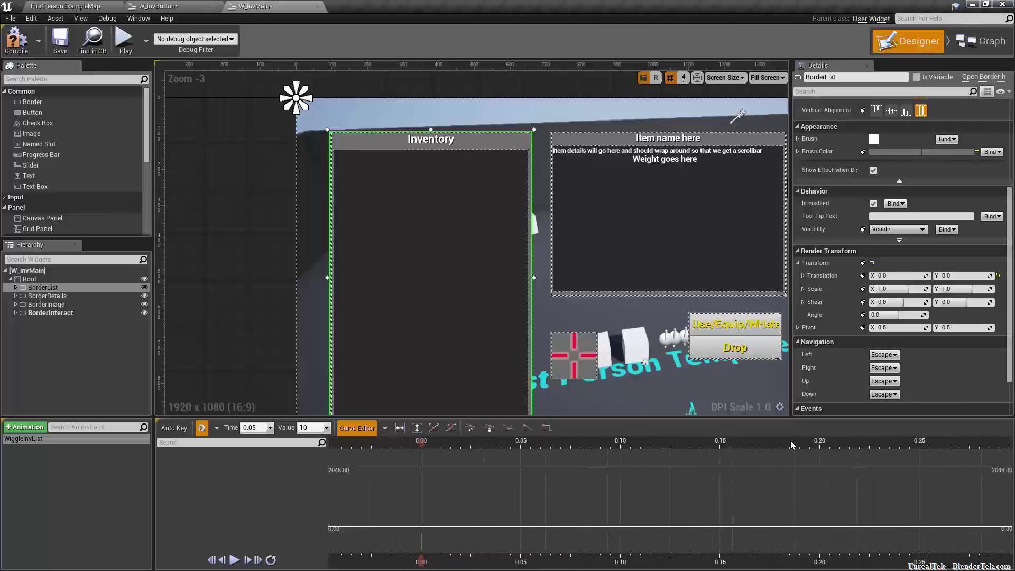
pyautogui.scroll(2, 773, 444)
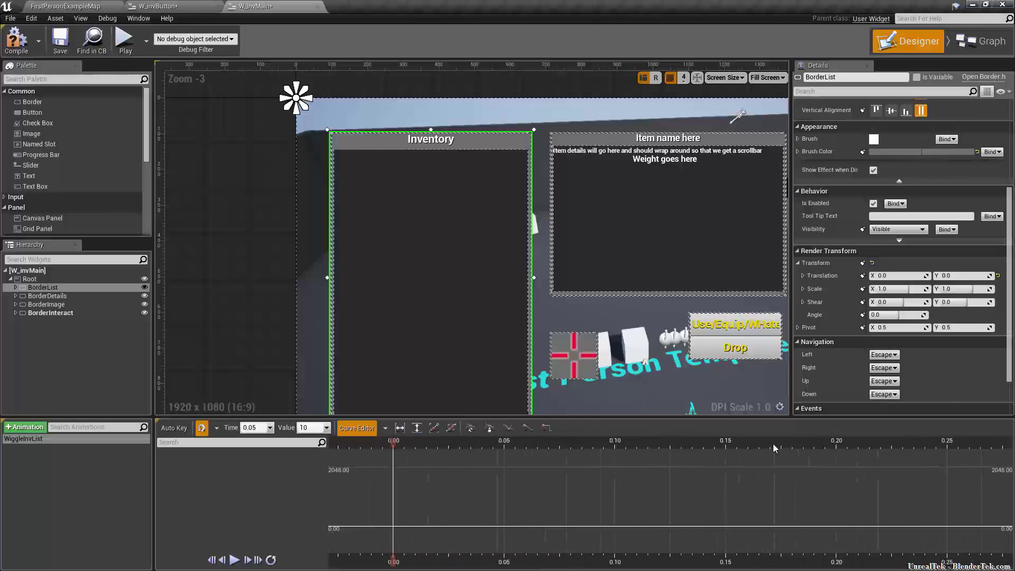
pyautogui.moveTo(787, 439); pyautogui.dragTo(808, 439, button='right')
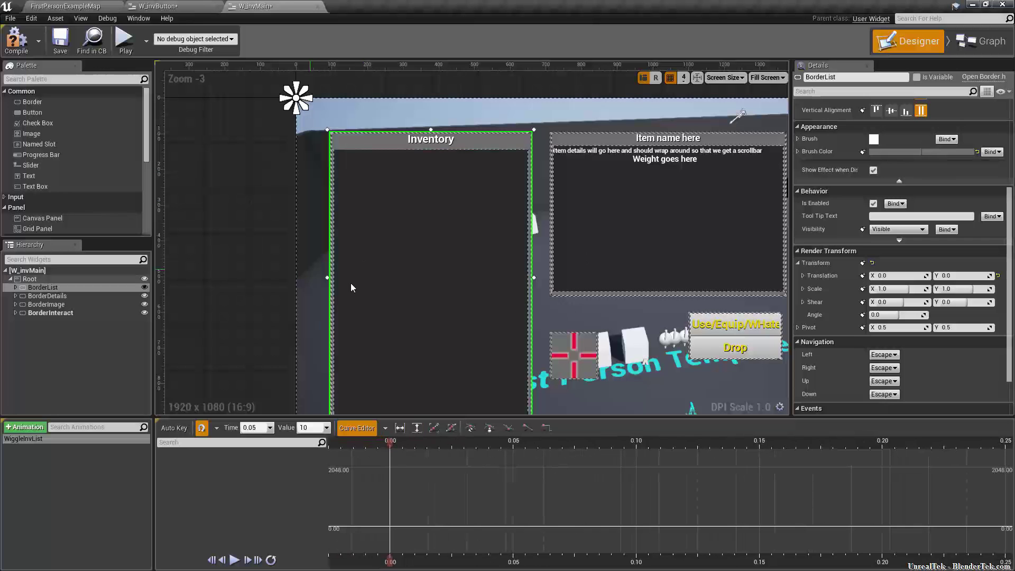
pyautogui.scroll(5, 893, 228)
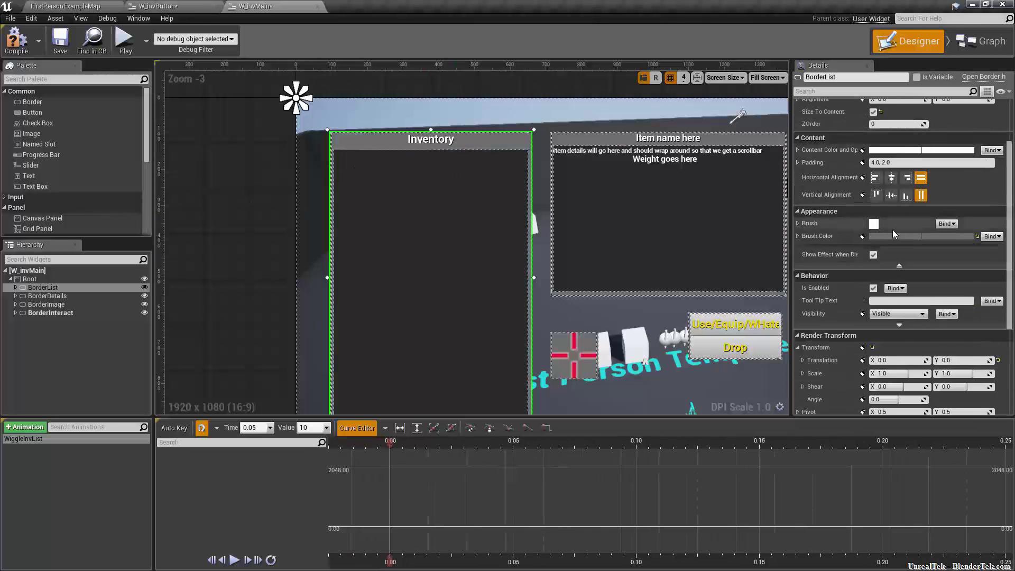
pyautogui.scroll(-7, 881, 276)
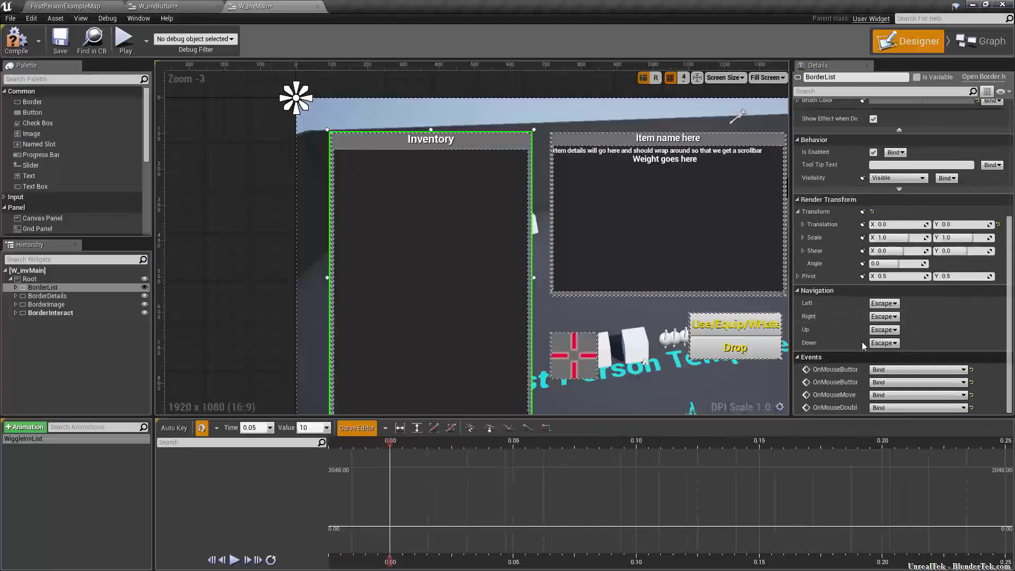
pyautogui.click(863, 264)
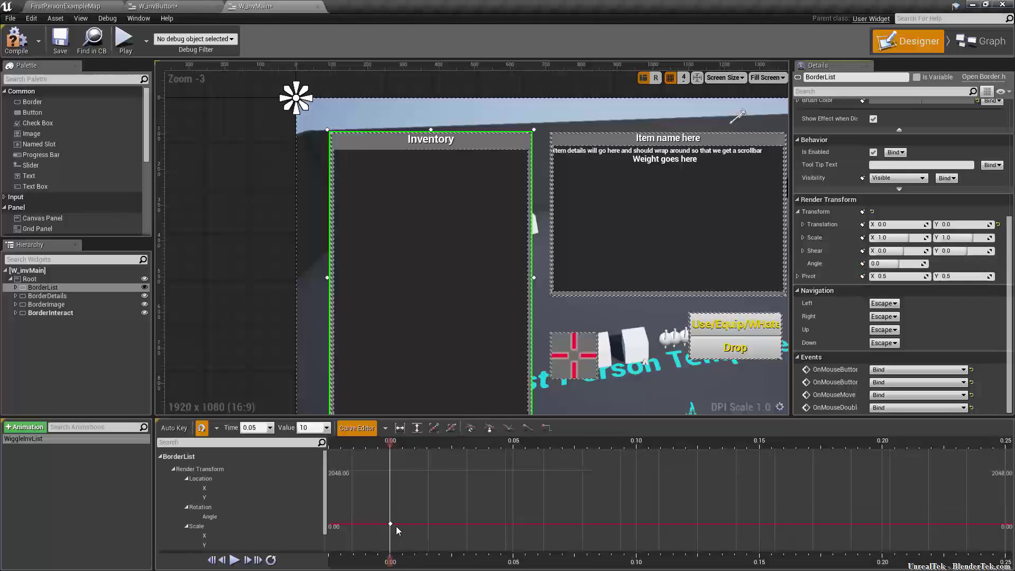
# Step: Turn off the curve editor and add a closing angle keyframe for BorderList at 0.20
pyautogui.click(359, 427)
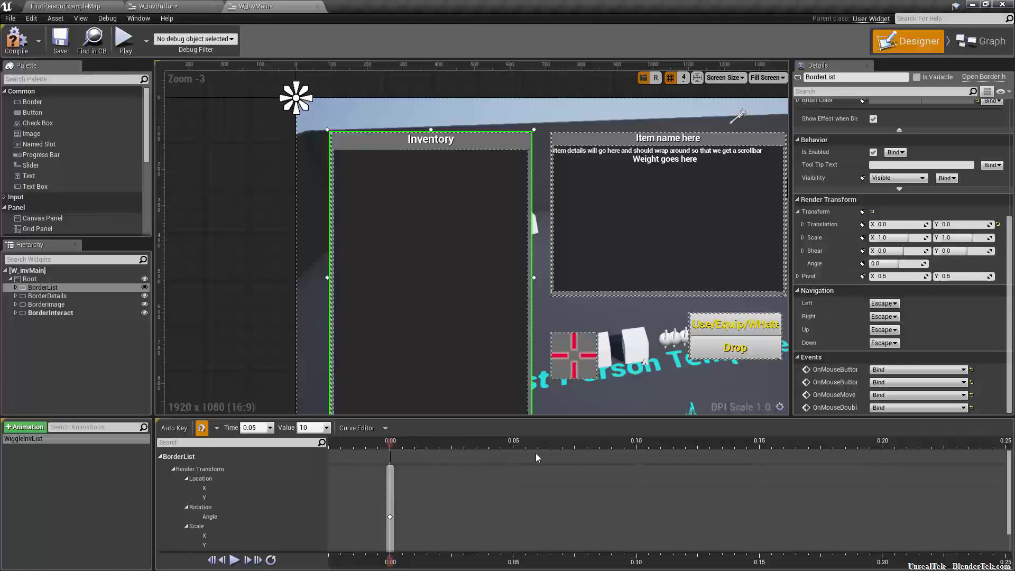
pyautogui.moveTo(389, 445); pyautogui.dragTo(901, 450)
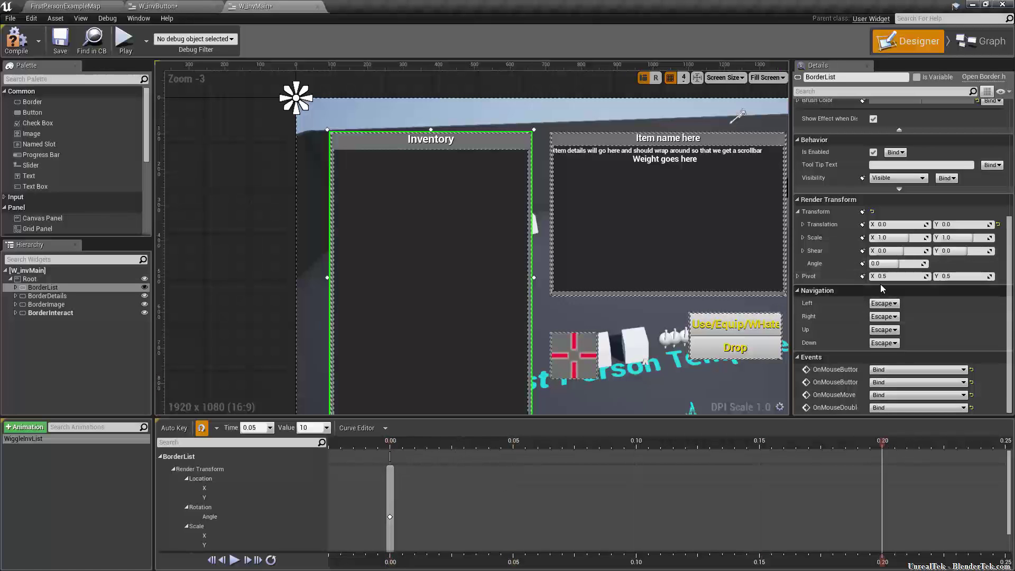
pyautogui.click(864, 264)
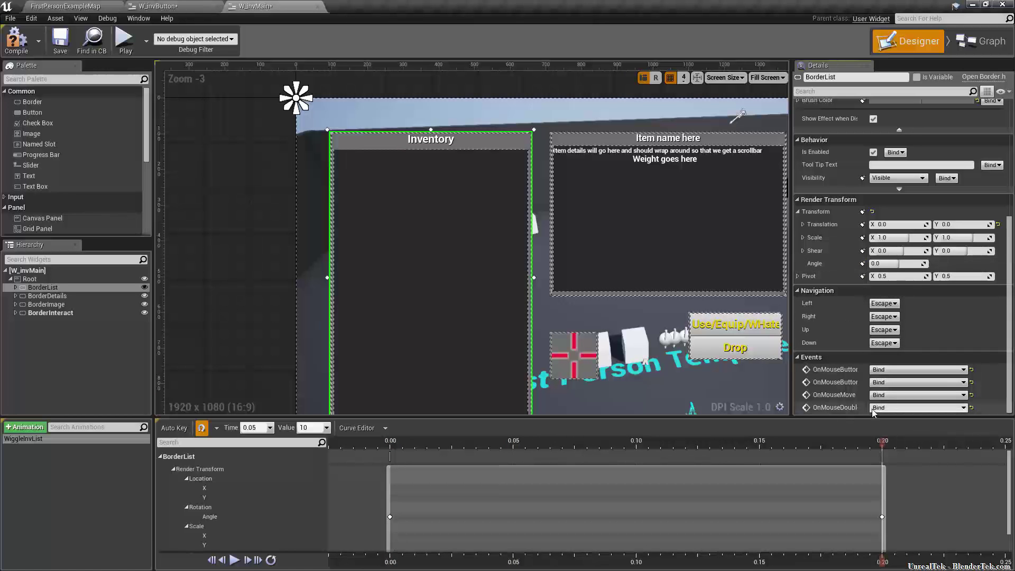
# Step: Disable timeline snapping and keyframe BorderList's angle at 1 at about 0.06
pyautogui.moveTo(880, 444); pyautogui.dragTo(514, 447)
pyautogui.moveTo(610, 446); pyautogui.dragTo(399, 475)
pyautogui.click(202, 428)
pyautogui.moveTo(389, 461); pyautogui.dragTo(511, 475)
pyautogui.moveTo(539, 470)
pyautogui.mouseDown()
pyautogui.moveTo(576, 467)
pyautogui.moveTo(534, 475)
pyautogui.mouseUp()
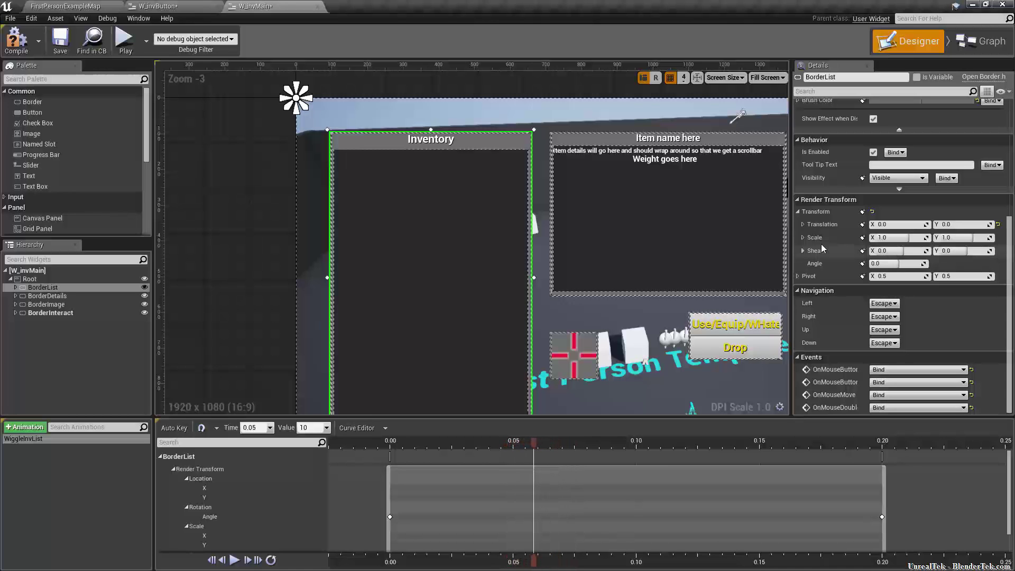
pyautogui.click(907, 263)
pyautogui.write('1')
pyautogui.press('Return')
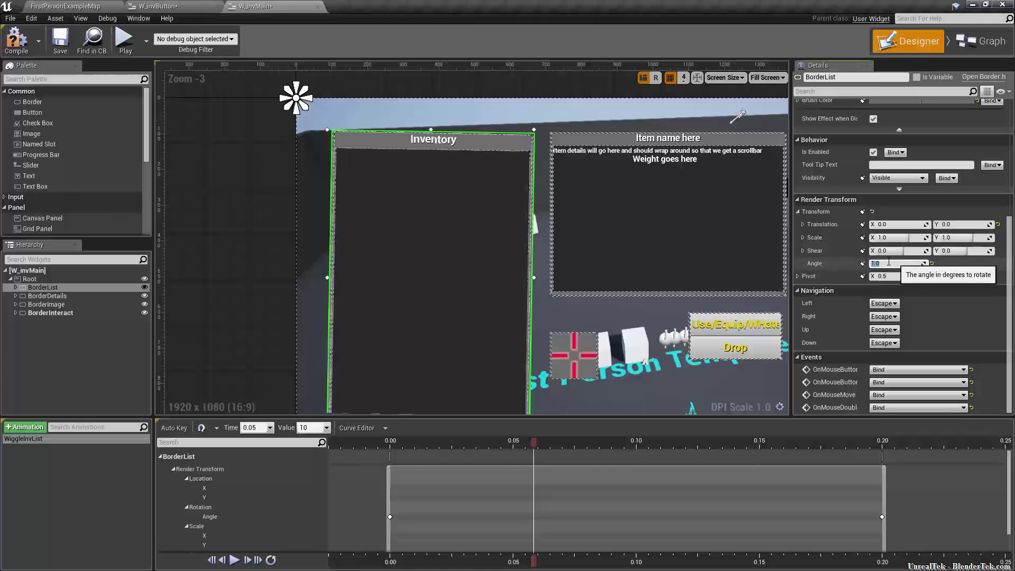
pyautogui.click(864, 264)
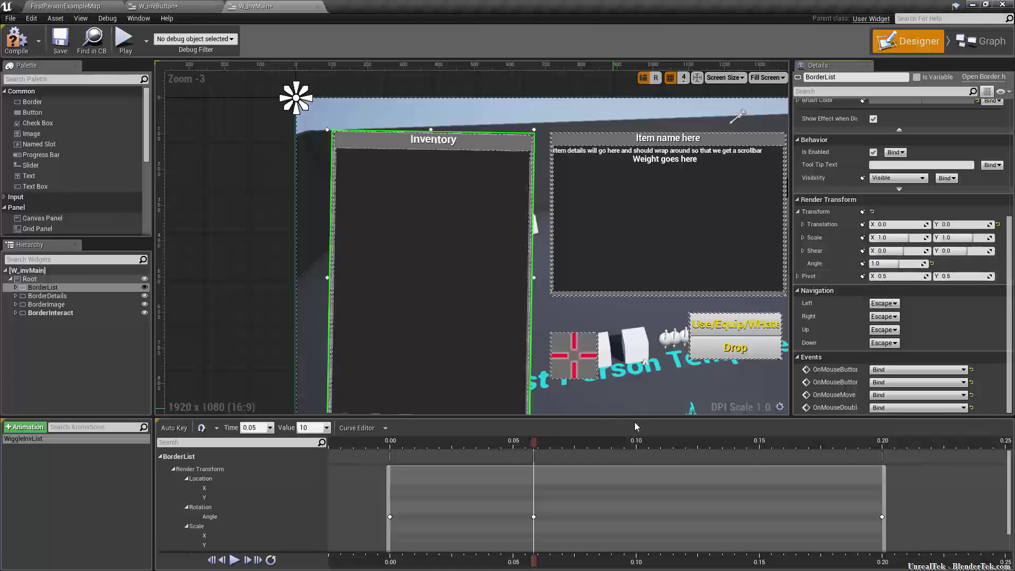
# Step: Keyframe BorderList's angle at 0 at about 0.10 on the timeline
pyautogui.moveTo(534, 445); pyautogui.dragTo(638, 450)
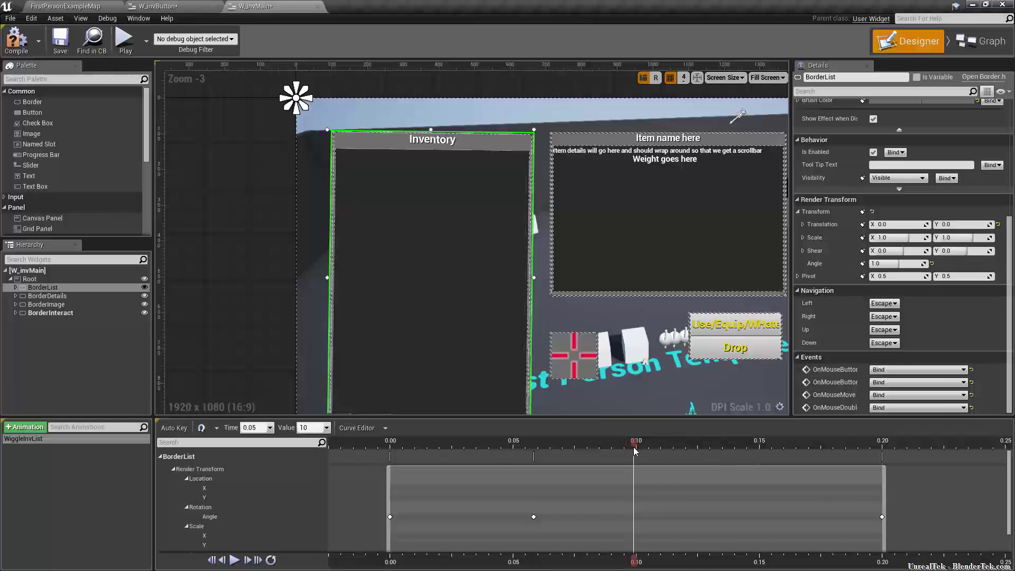
pyautogui.click(899, 264)
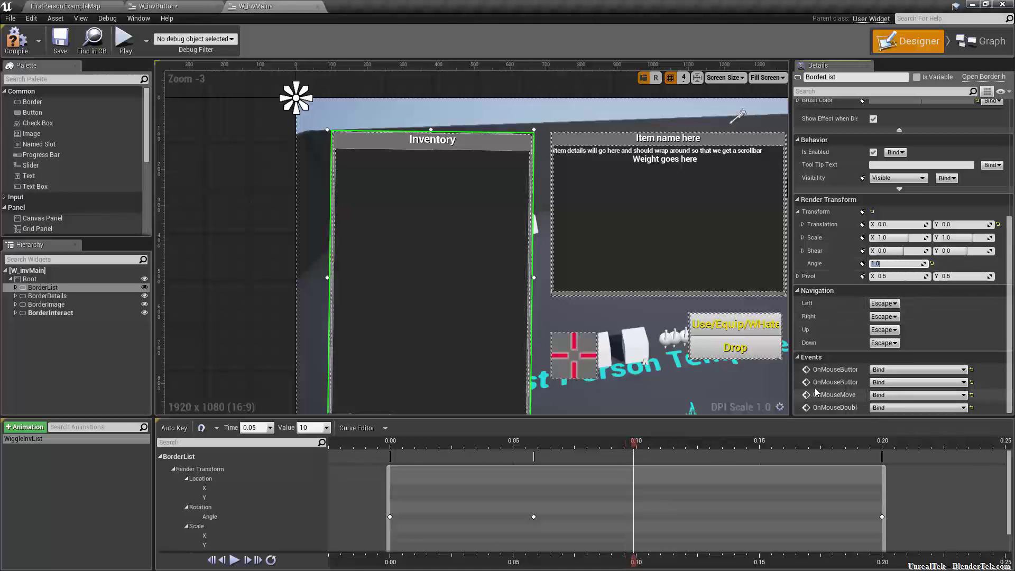
pyautogui.write('0')
pyautogui.press('Return')
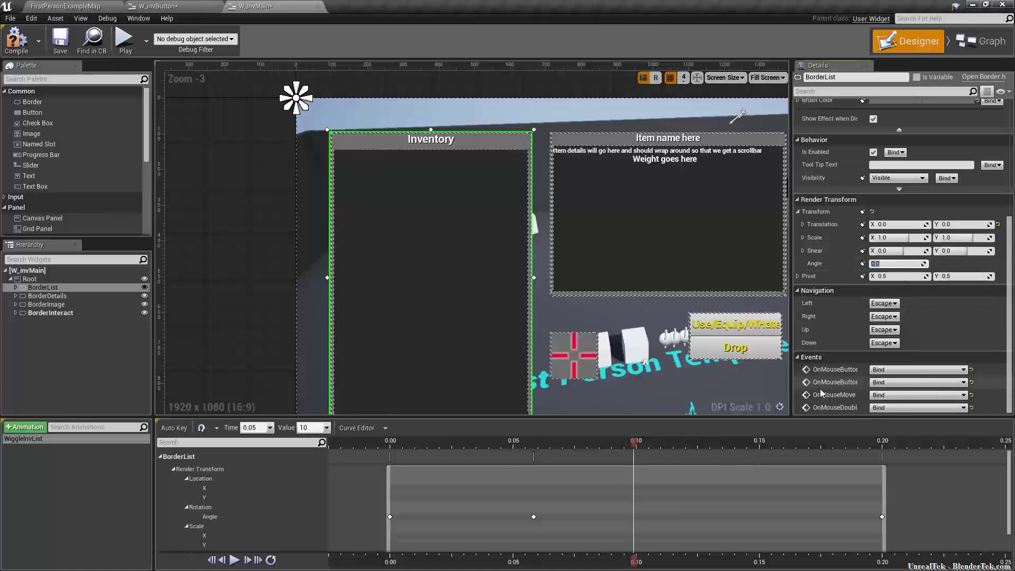
pyautogui.click(862, 263)
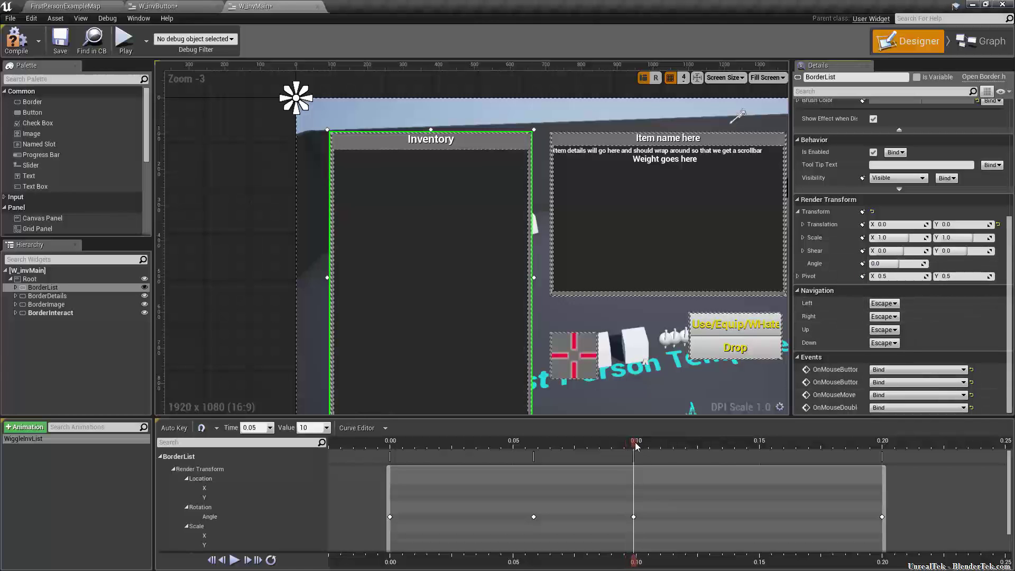
# Step: Keyframe BorderList's angle at -1 at about 0.13 on the timeline
pyautogui.moveTo(636, 445); pyautogui.dragTo(720, 454)
pyautogui.click(898, 264)
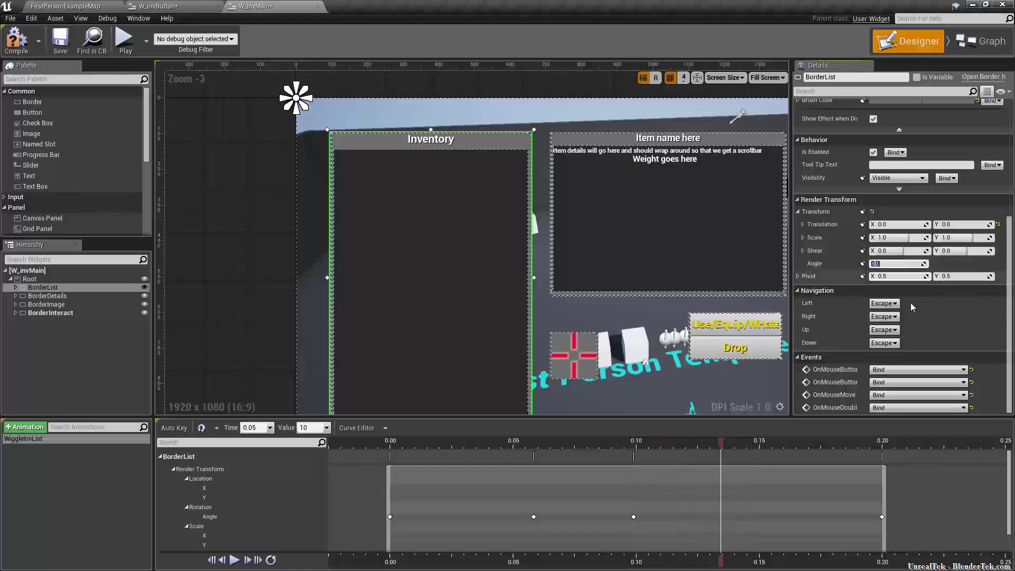
pyautogui.write('-1')
pyautogui.press('Return')
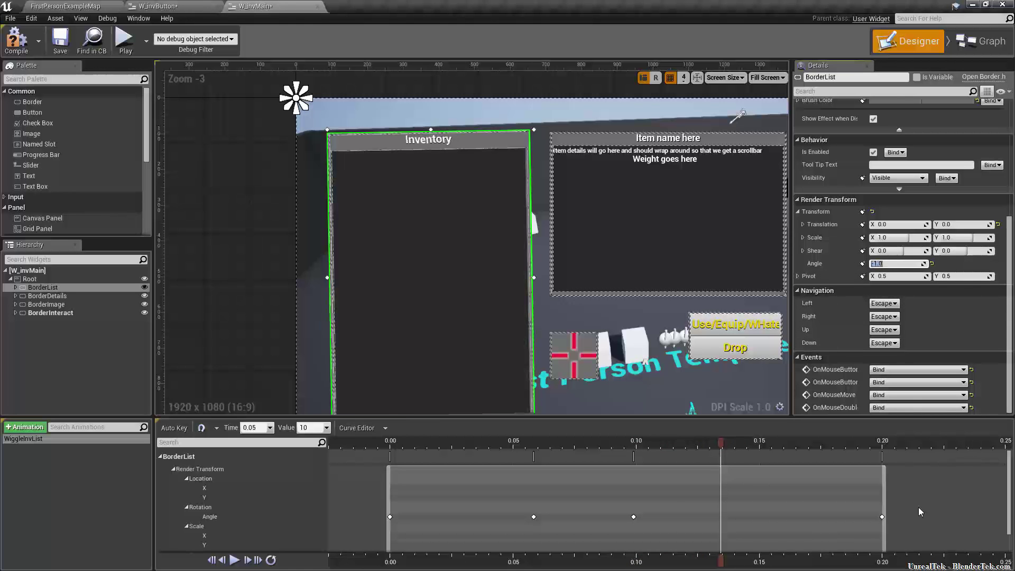
pyautogui.click(863, 263)
# Step: Keyframe BorderList's angle at 0 just past 0.15 on the timeline
pyautogui.moveTo(726, 448); pyautogui.dragTo(767, 458)
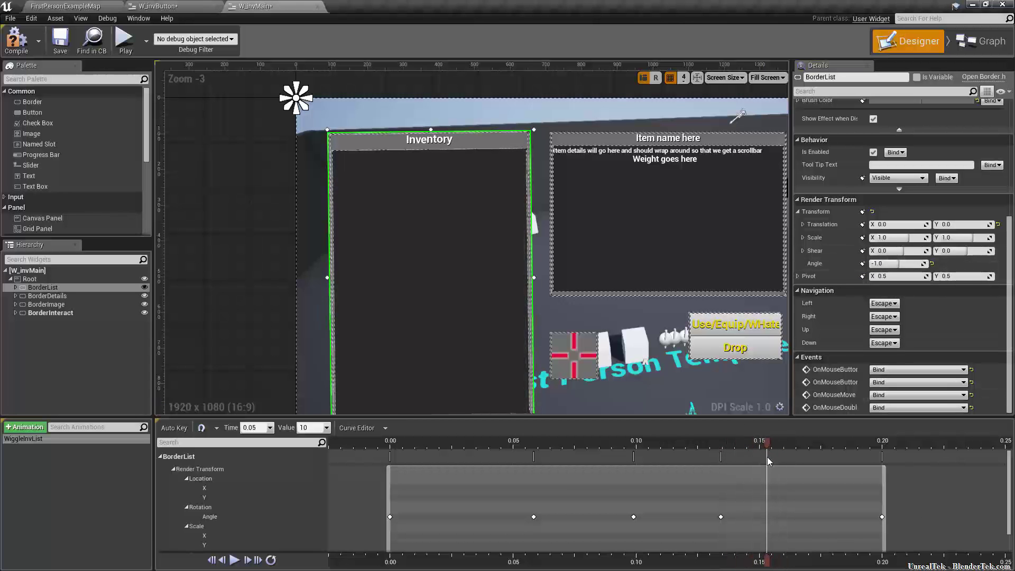
pyautogui.click(885, 264)
pyautogui.write('0')
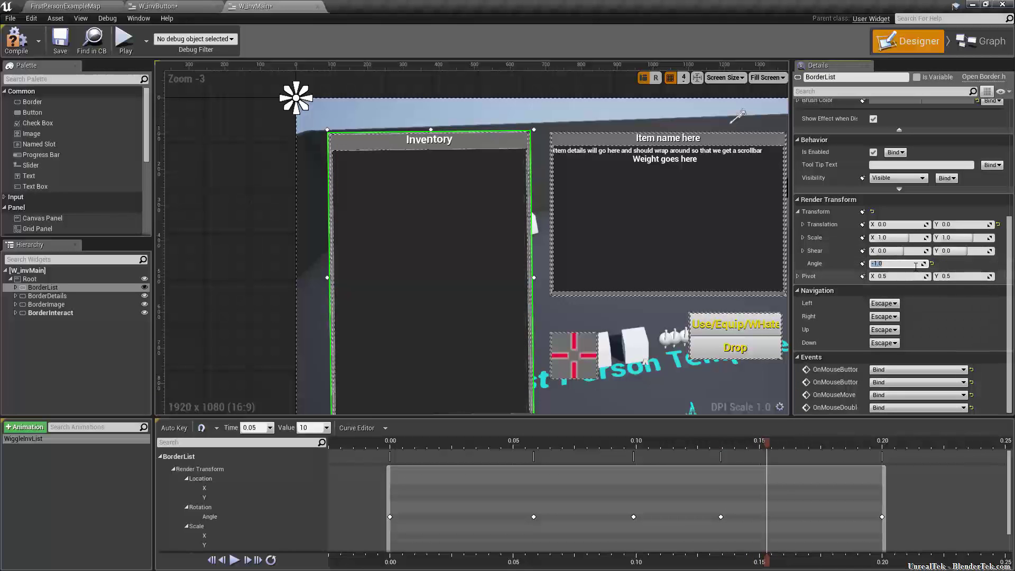
pyautogui.press('Return')
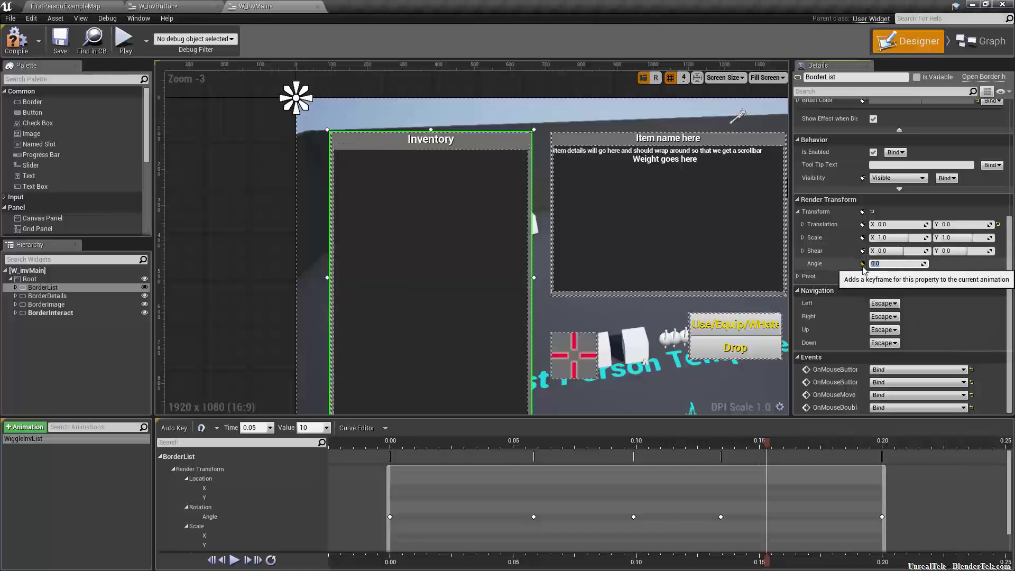
pyautogui.click(863, 264)
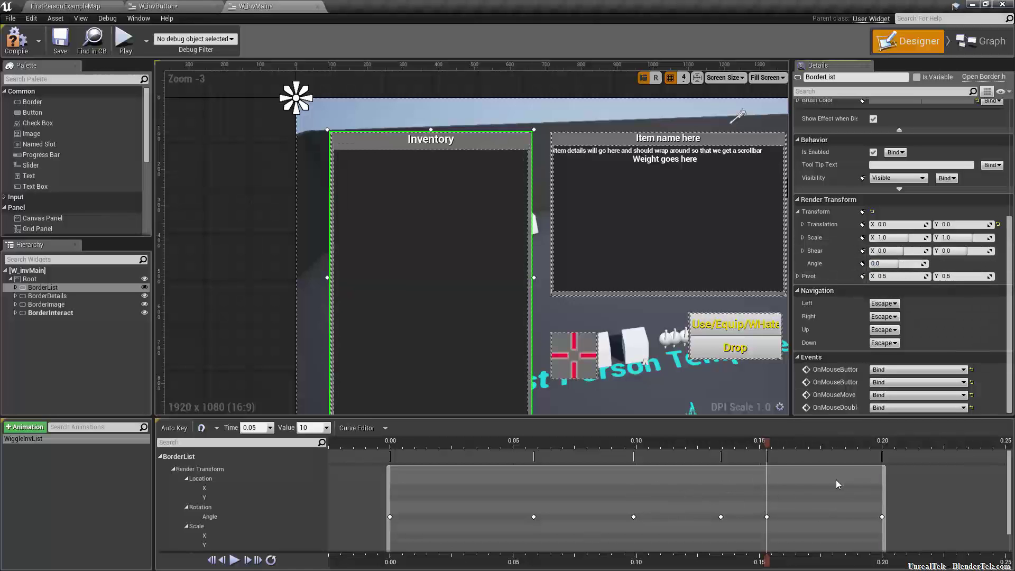
# Step: Preview the wiggle by scrubbing and by looped playback, and return the playhead to 0.00
pyautogui.moveTo(766, 446); pyautogui.dragTo(597, 483)
pyautogui.moveTo(668, 490); pyautogui.dragTo(297, 530)
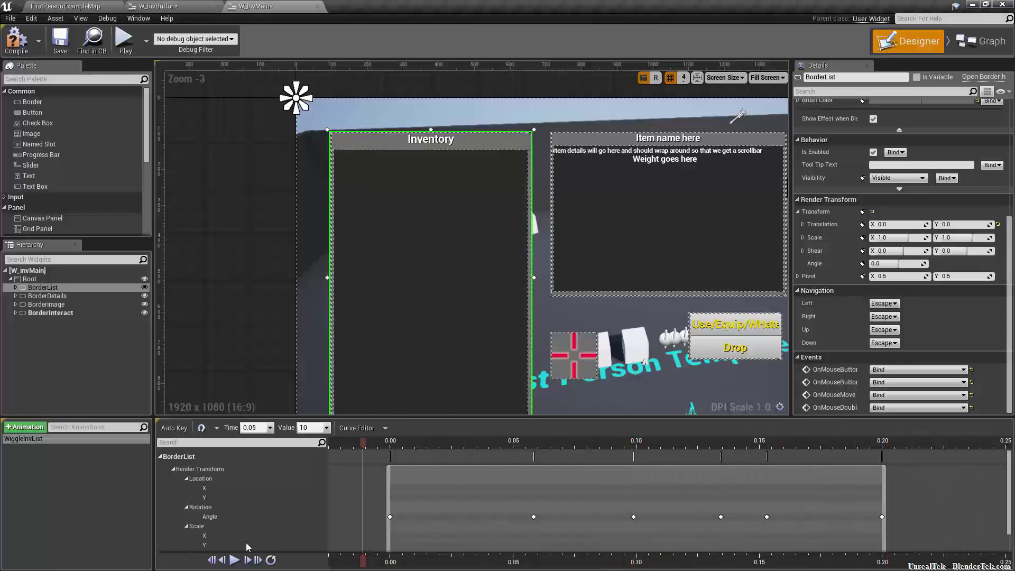
pyautogui.click(269, 560)
pyautogui.click(235, 560)
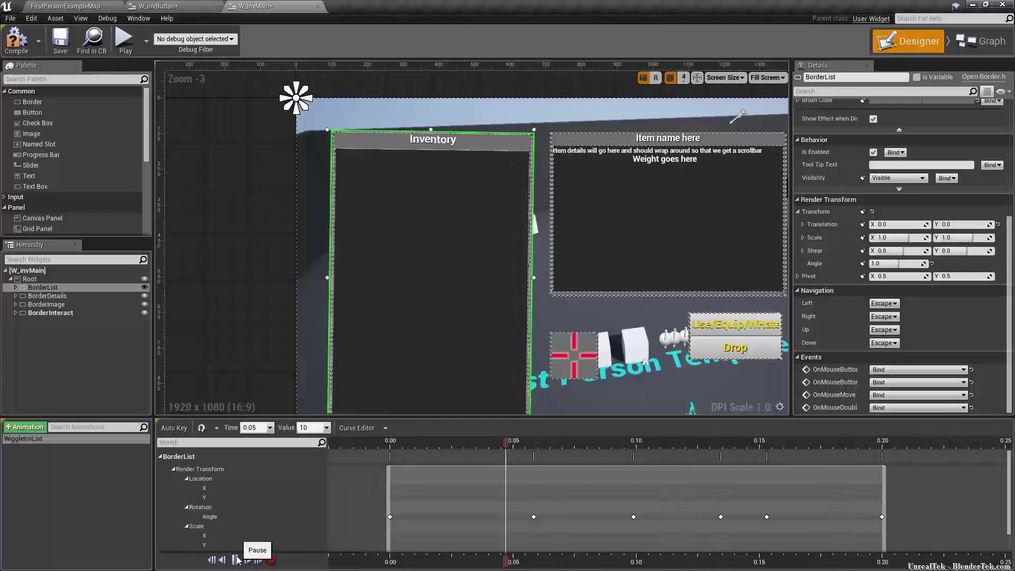
pyautogui.click(237, 560)
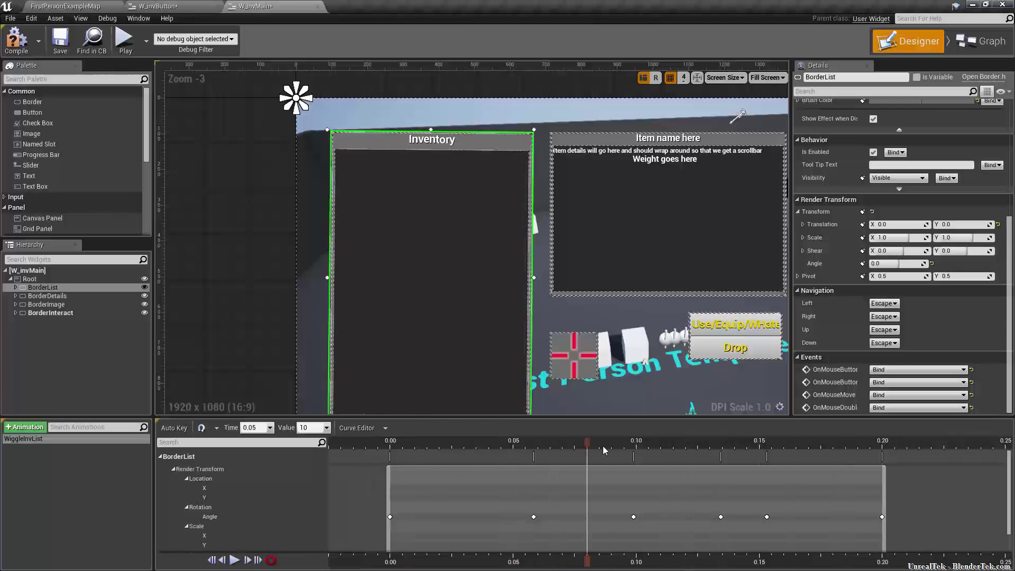
pyautogui.moveTo(595, 446); pyautogui.dragTo(384, 450)
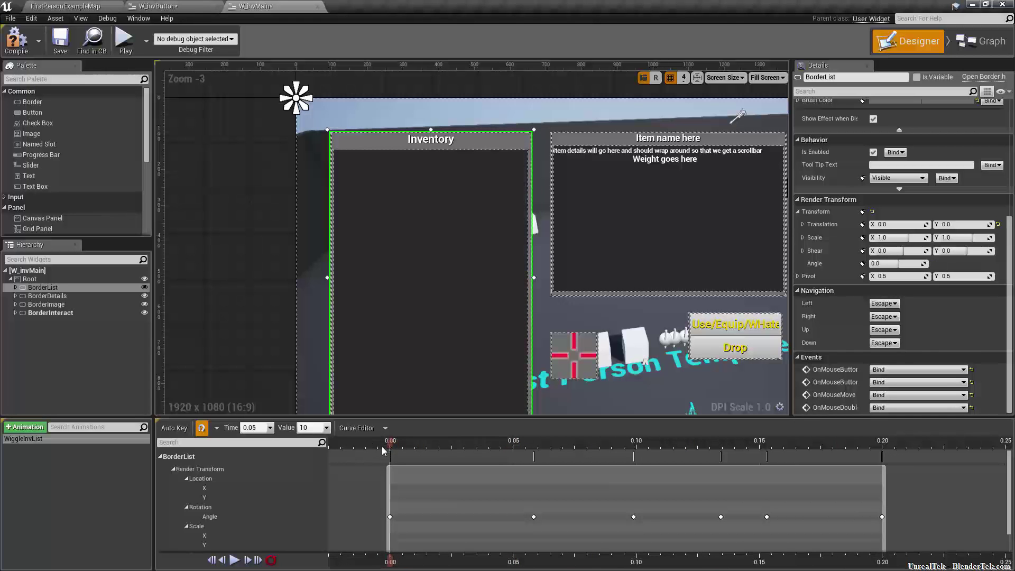
# Step: Open W_invMain's event graph and expand the Animations category of its variables to reveal WiggleInvList
pyautogui.click(22, 438)
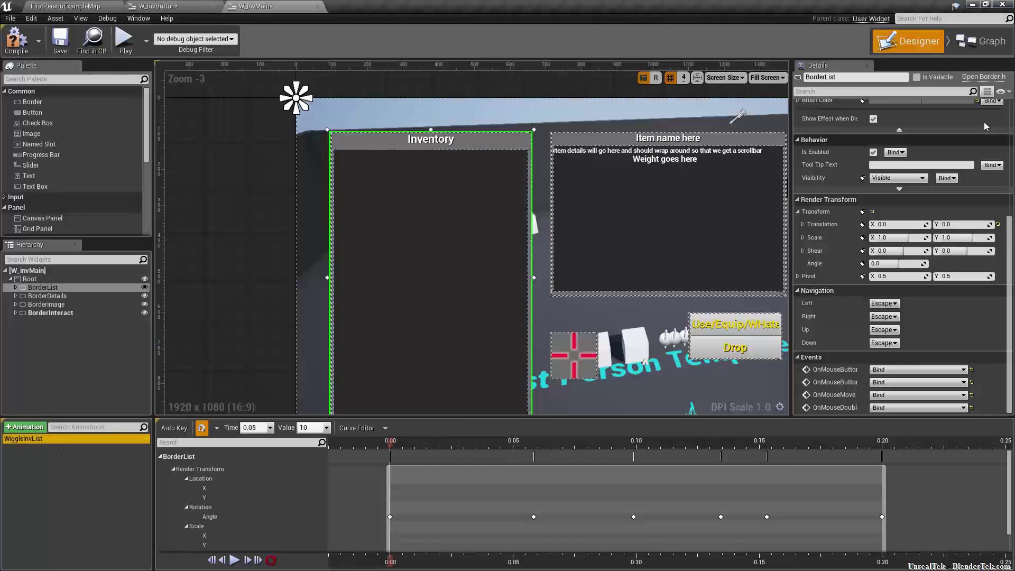
pyautogui.click(981, 41)
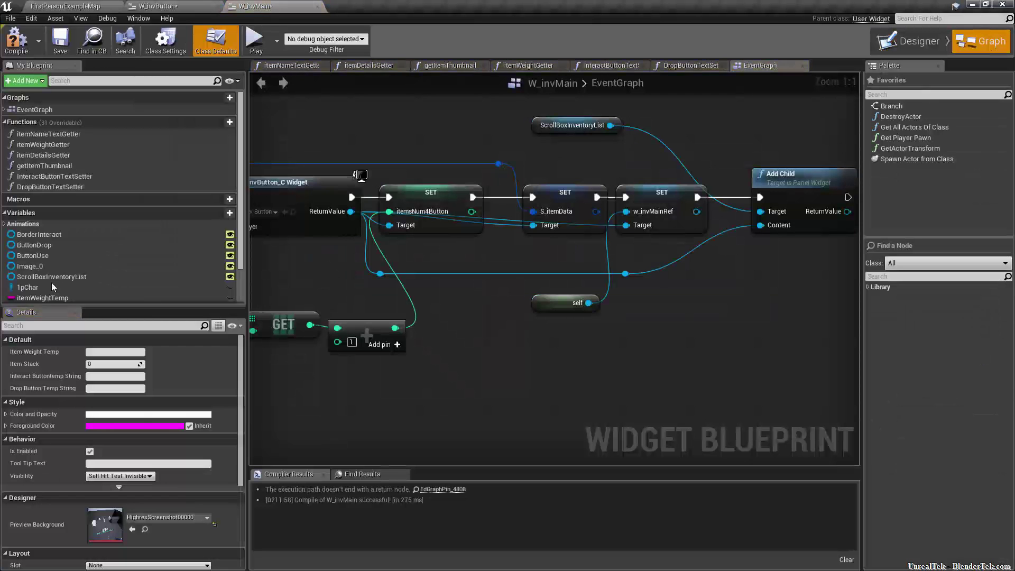
pyautogui.click(21, 226)
pyautogui.click(4, 223)
pyautogui.moveTo(22, 239); pyautogui.dragTo(514, 370)
pyautogui.click(519, 383)
pyautogui.press('Delete')
pyautogui.moveTo(649, 375); pyautogui.dragTo(420, 355, button='right')
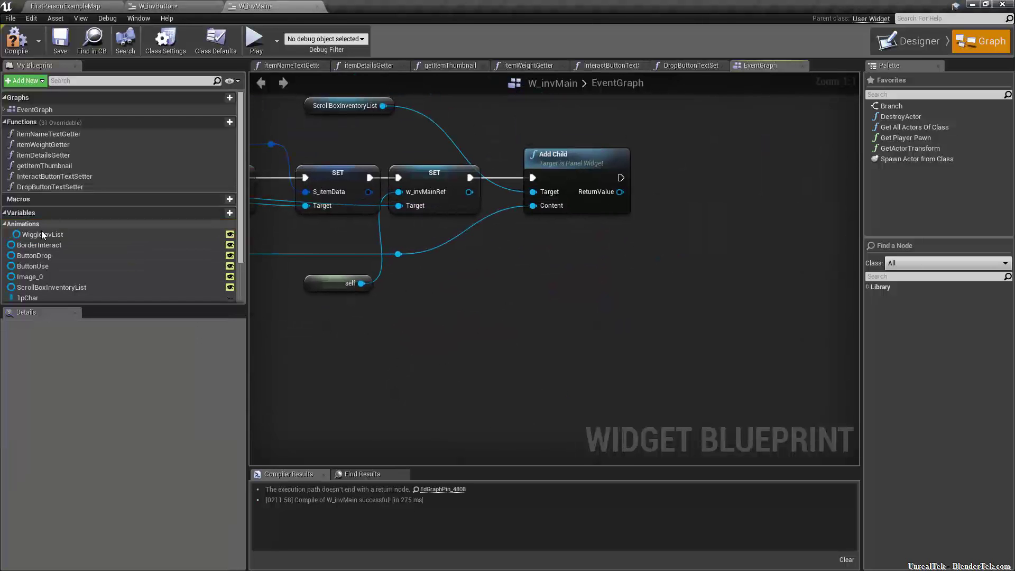
pyautogui.rightClick(497, 354)
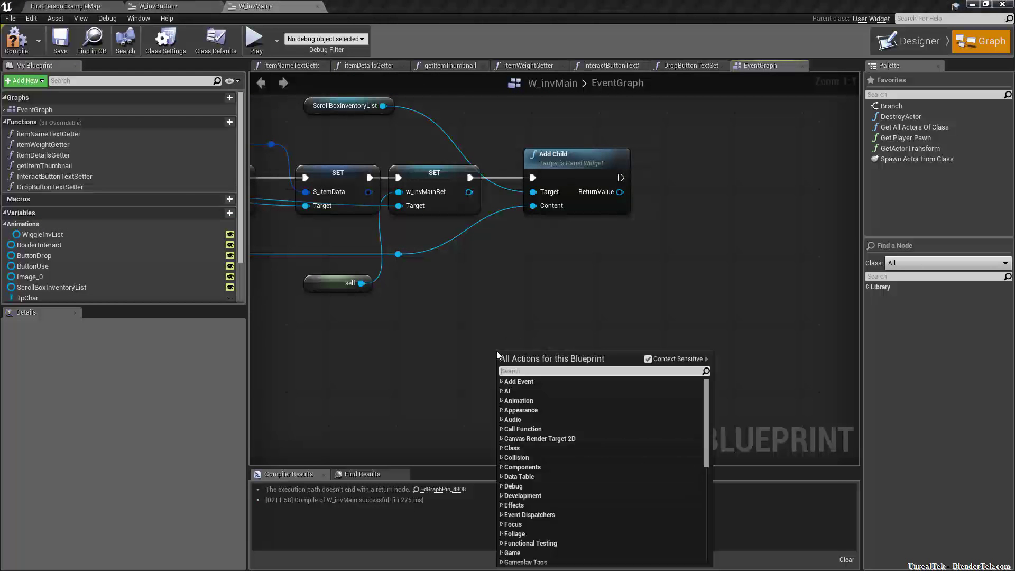
pyautogui.write('play animation')
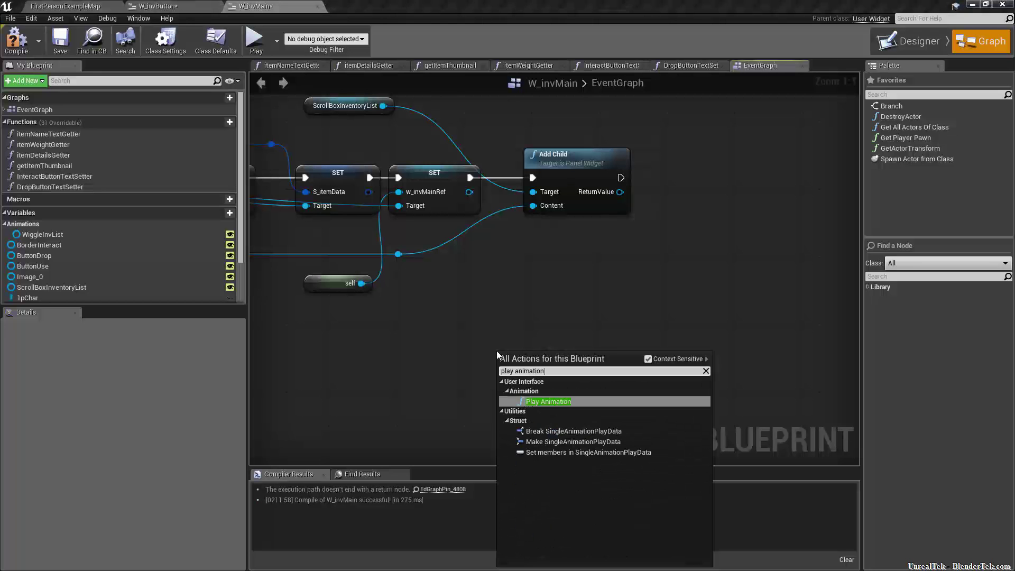
pyautogui.click(548, 401)
pyautogui.moveTo(555, 363); pyautogui.dragTo(683, 253)
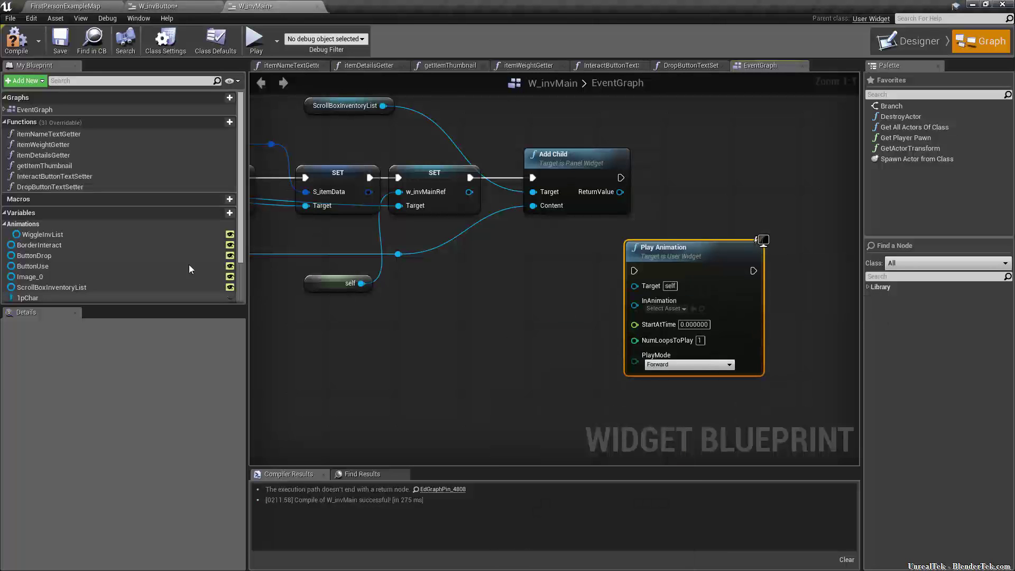
pyautogui.moveTo(49, 237); pyautogui.dragTo(608, 270)
pyautogui.click(825, 266)
pyautogui.moveTo(810, 255); pyautogui.dragTo(563, 374)
pyautogui.press('Delete')
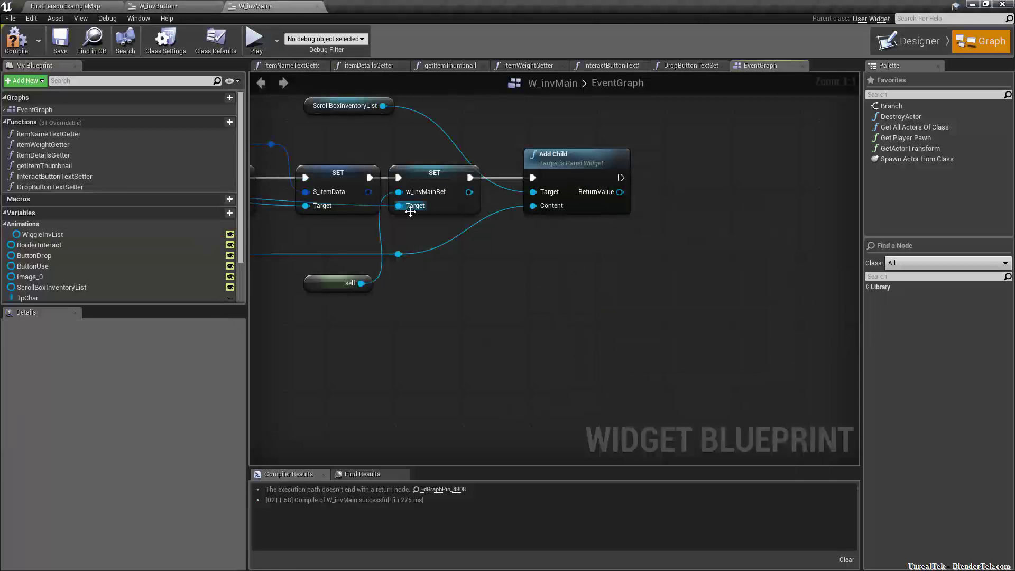
# Step: Add a custom event named WiggleInvListAnim to W_invMain's event graph, below the Add Child node
pyautogui.click(426, 197)
pyautogui.rightClick(516, 322)
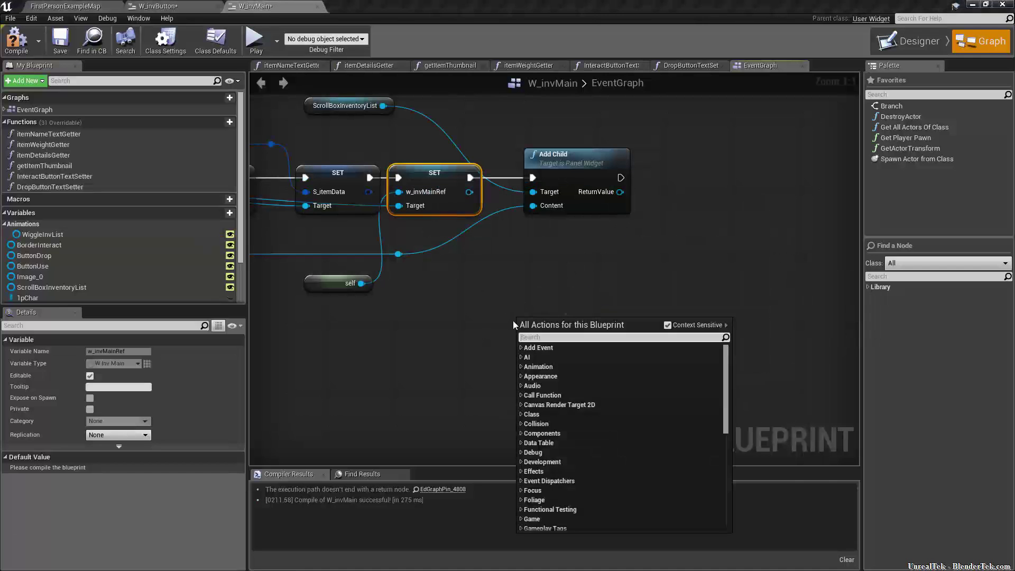
pyautogui.write('custom event')
pyautogui.press('Return')
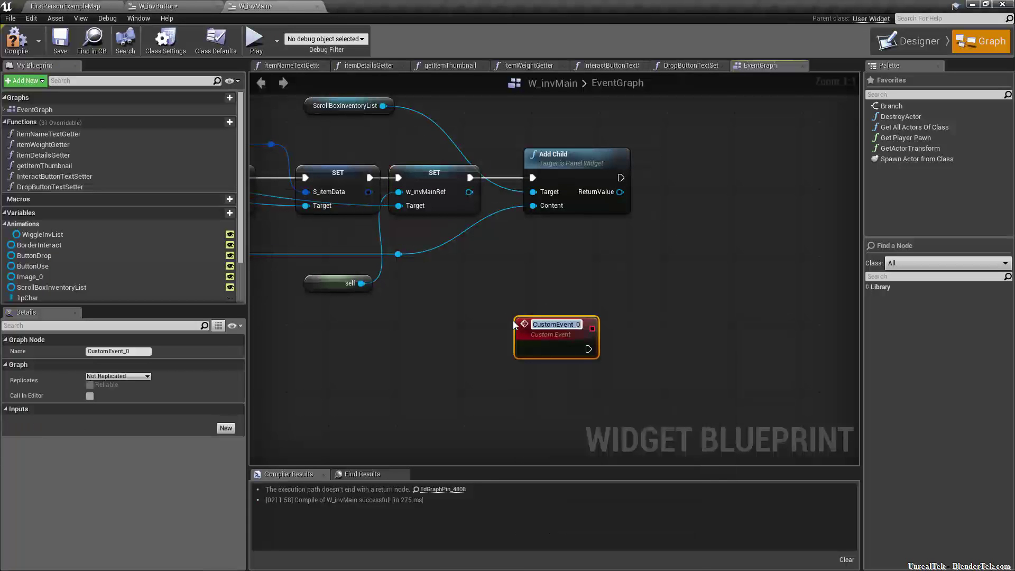
pyautogui.write('WiggleInvLis')
pyautogui.hotkey('ctrl', 'z')
pyautogui.write('WiggleI')
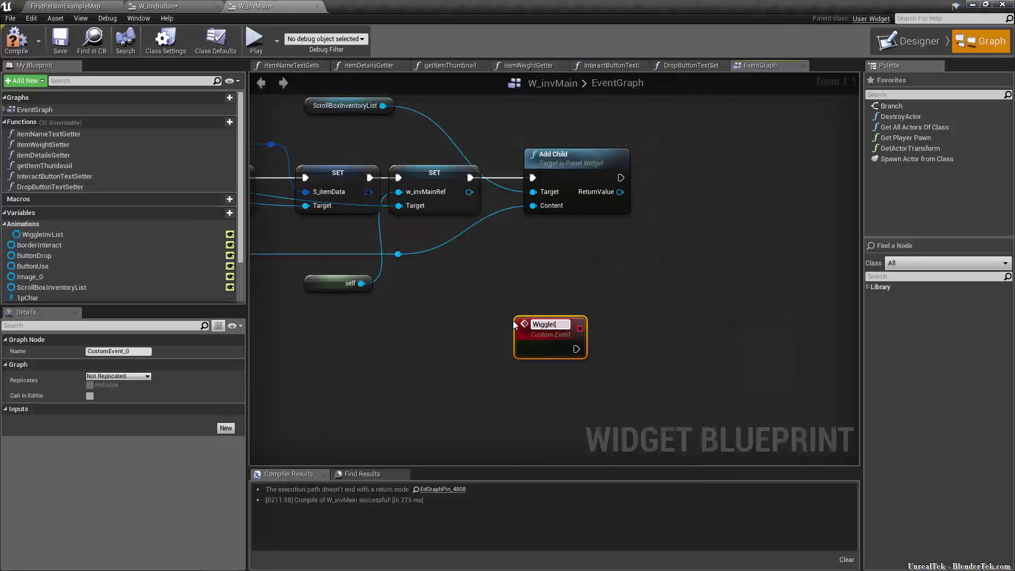
pyautogui.write('nvListAnim')
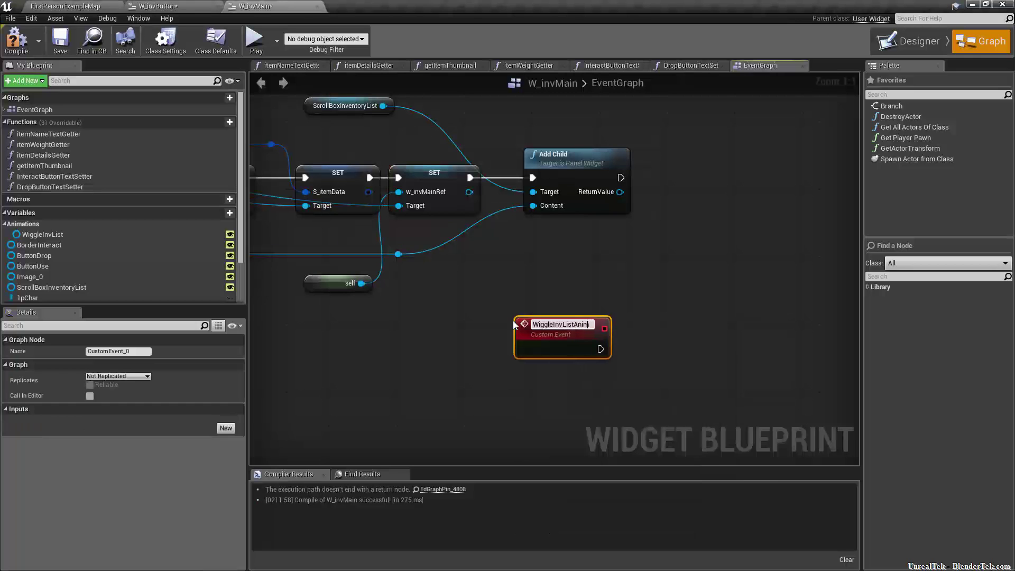
pyautogui.press('Return')
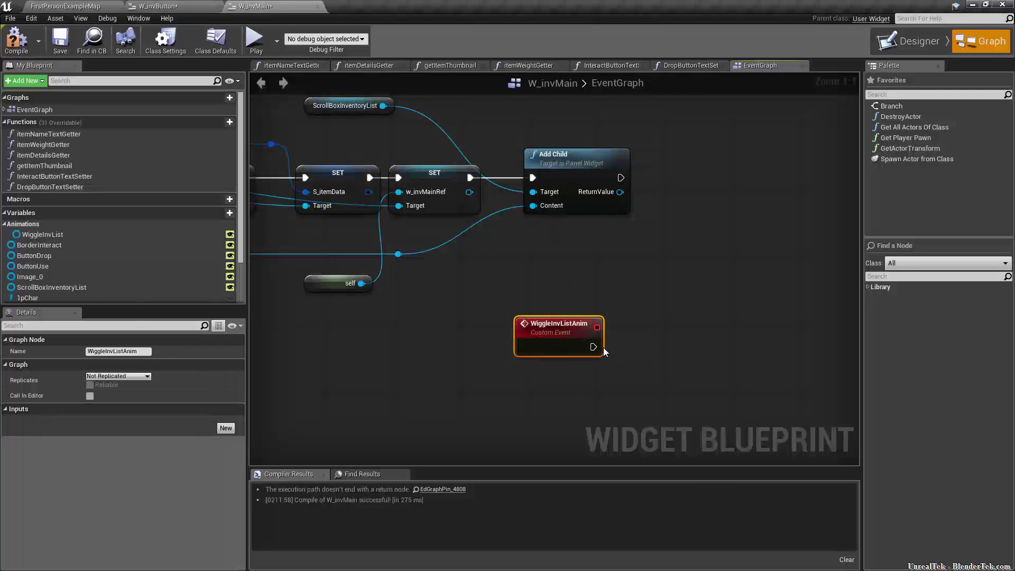
# Step: Have the WiggleInvListAnim event run a Play Animation node with WiggleInvList connected as its InAnimation
pyautogui.moveTo(594, 347); pyautogui.dragTo(648, 352)
pyautogui.write('play animation')
pyautogui.press('Return')
pyautogui.moveTo(721, 382); pyautogui.dragTo(727, 348)
pyautogui.moveTo(43, 234); pyautogui.dragTo(662, 386)
pyautogui.moveTo(623, 397); pyautogui.dragTo(594, 352, button='right')
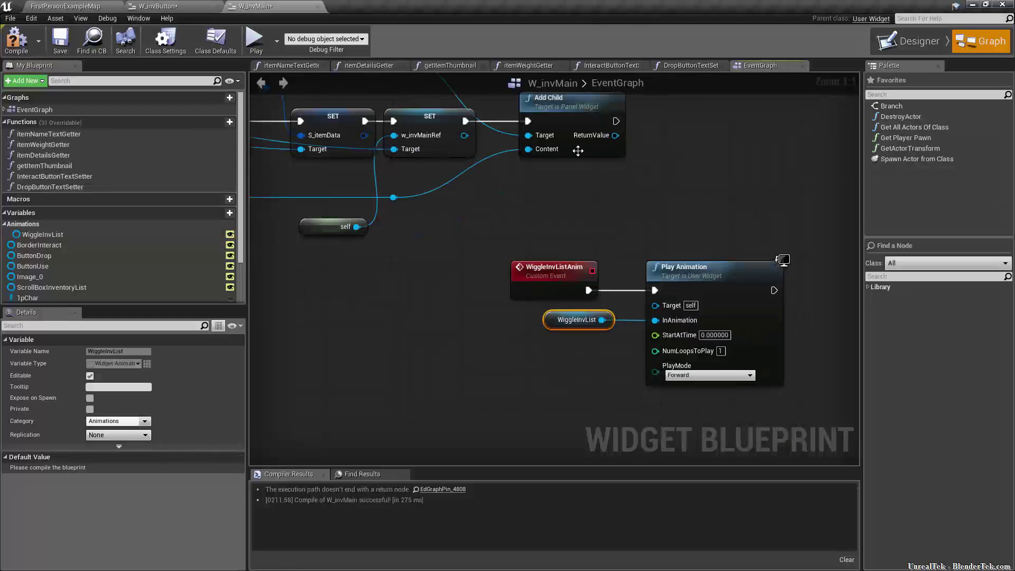
# Step: In W_invButton's event graph, place a getter for w_invMainRef near the invButtonClicked SET node
pyautogui.click(198, 7)
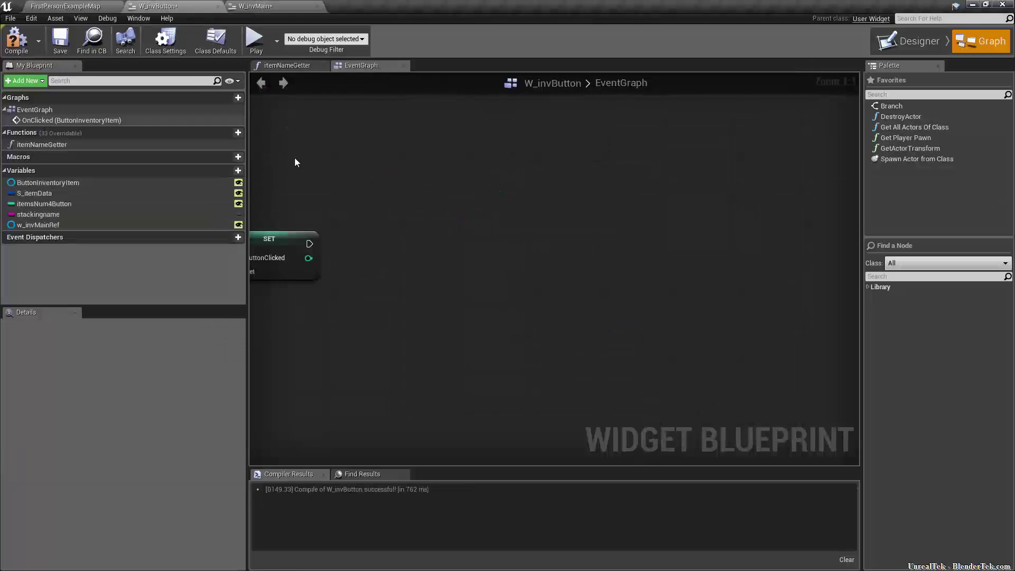
pyautogui.moveTo(384, 195); pyautogui.dragTo(451, 184, button='right')
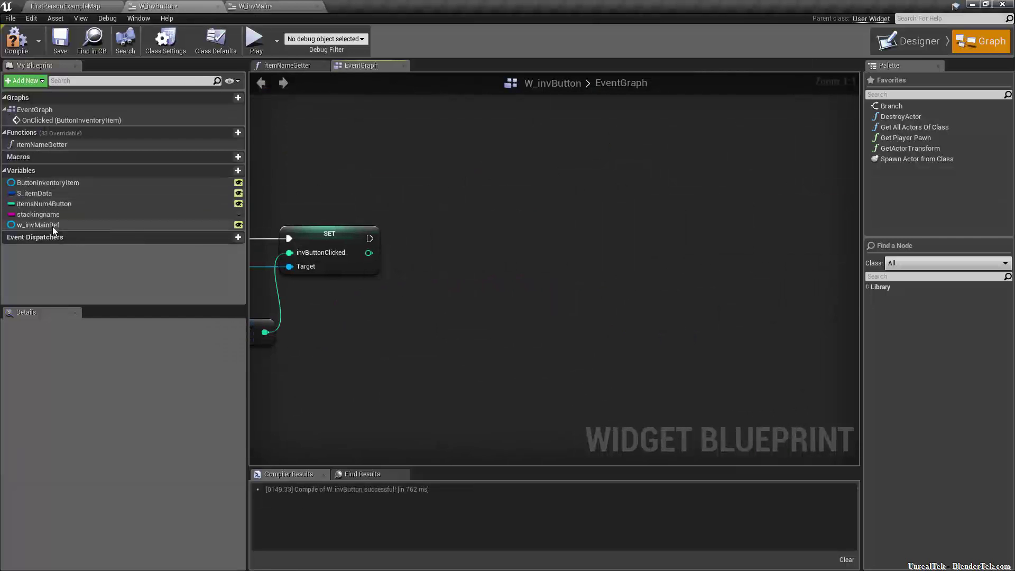
pyautogui.keyDown('ctrl'); pyautogui.moveTo(31, 226); pyautogui.dragTo(356, 344); pyautogui.keyUp('ctrl')
pyautogui.moveTo(415, 344); pyautogui.dragTo(535, 331, button='right')
# Step: Call Wiggle Inv List Anim on w_invMainRef and connect its execution after the invButtonClicked SET node
pyautogui.moveTo(545, 334); pyautogui.dragTo(559, 239)
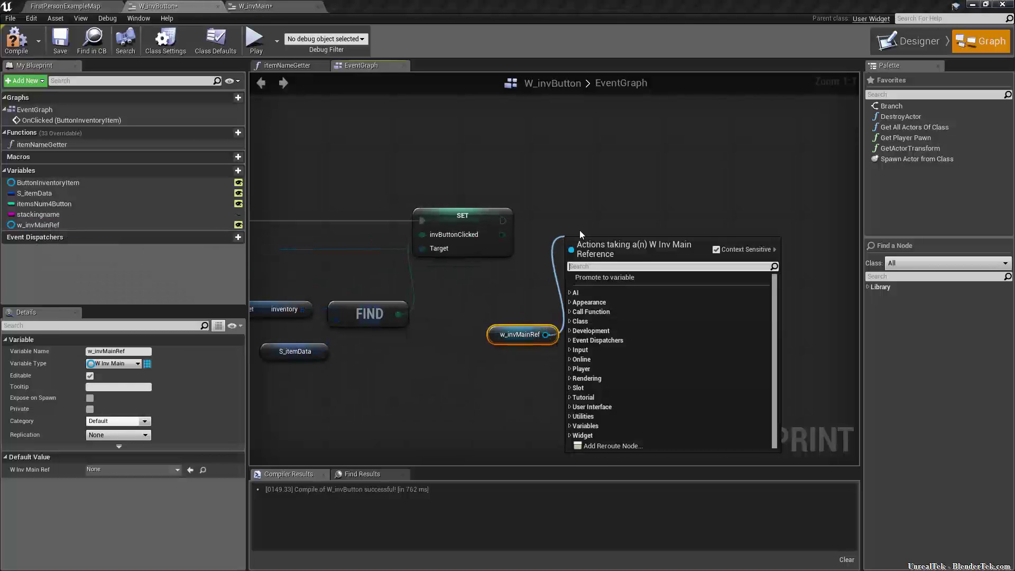
pyautogui.write('wiggleinv')
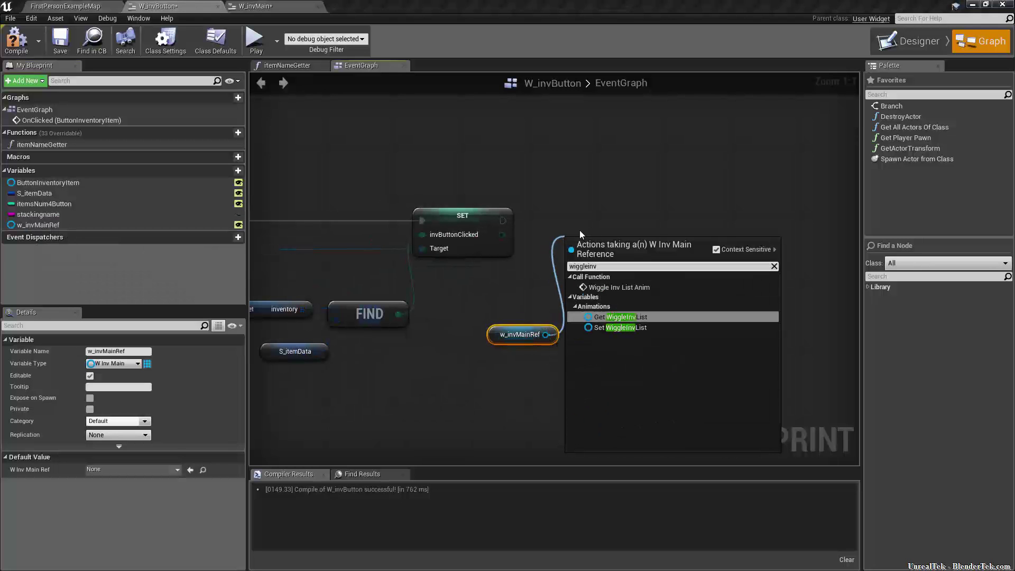
pyautogui.click(623, 287)
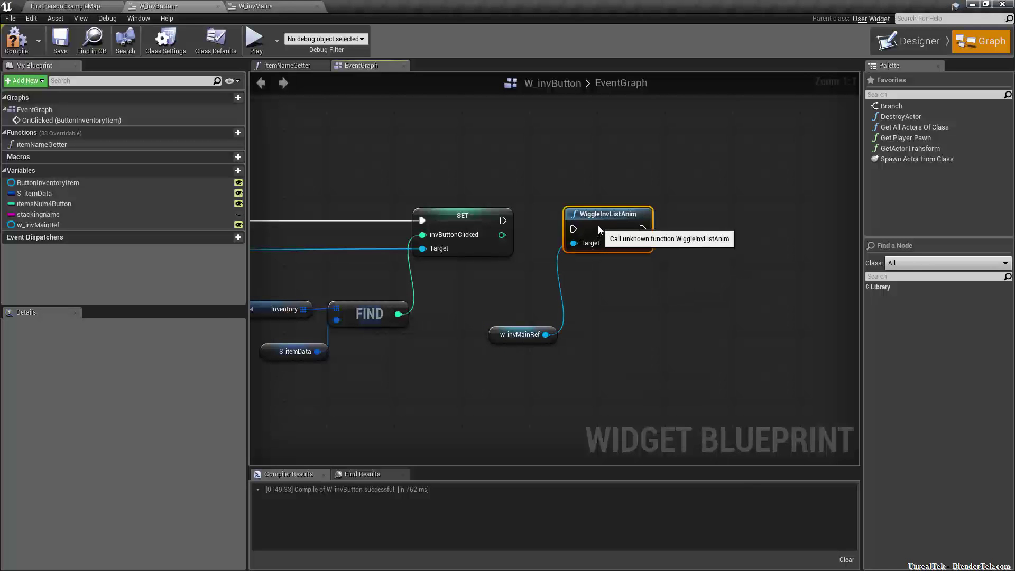
pyautogui.moveTo(574, 221); pyautogui.dragTo(501, 224)
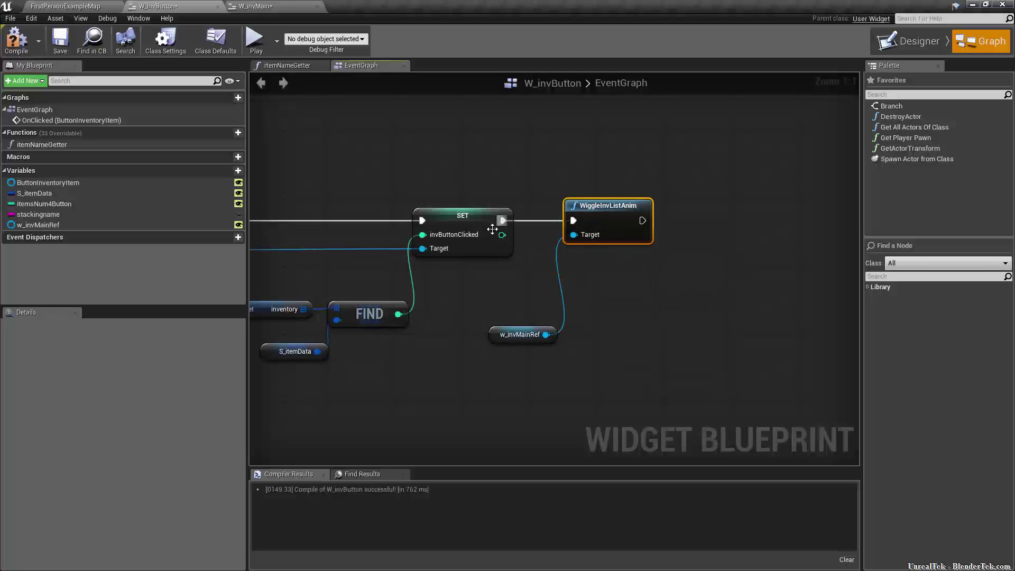
# Step: Compile W_invMain, and compile and save W_invButton
pyautogui.click(15, 40)
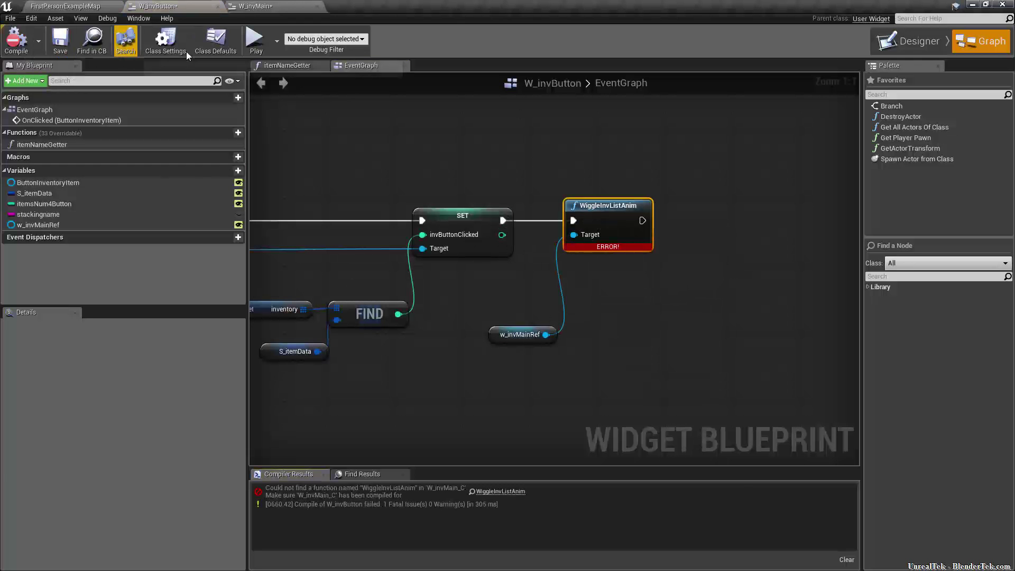
pyautogui.click(277, 8)
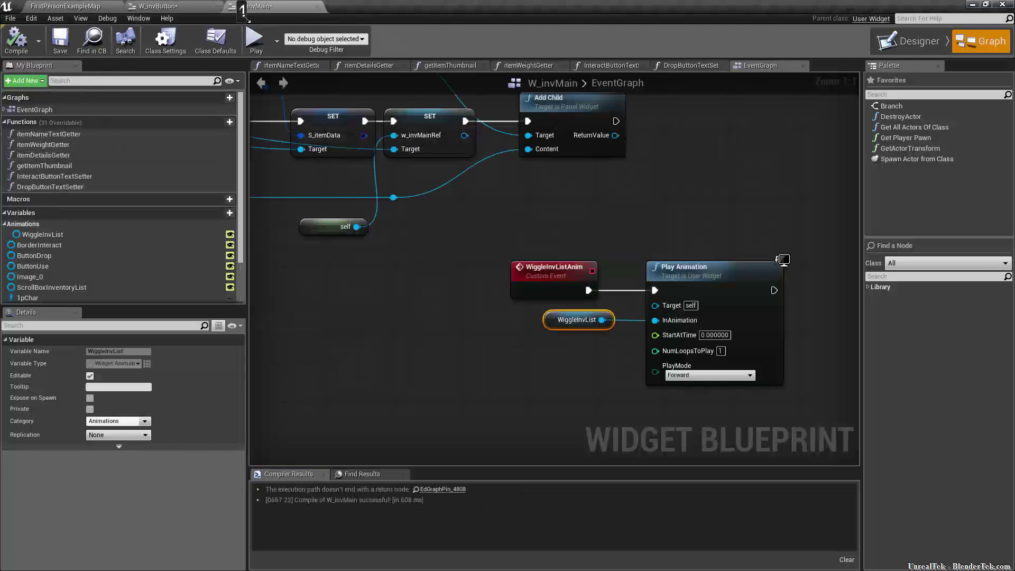
pyautogui.moveTo(251, 6); pyautogui.dragTo(296, 13)
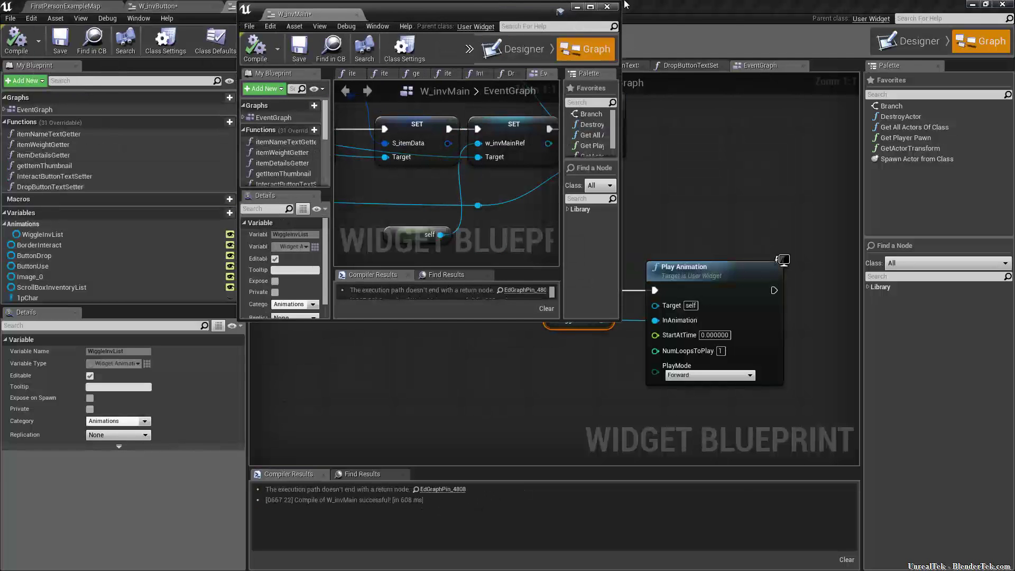
pyautogui.click(609, 7)
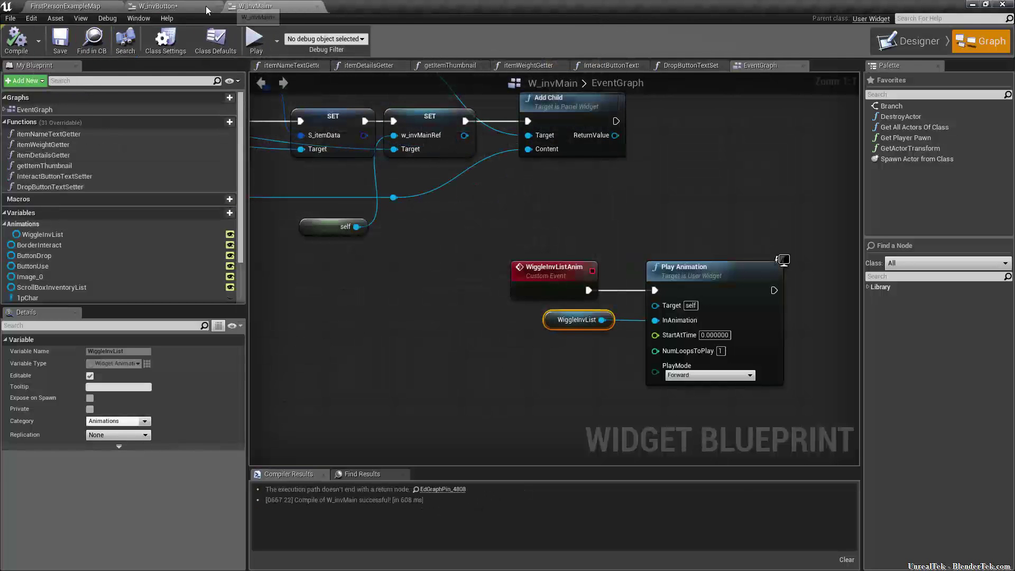
pyautogui.click(219, 6)
pyautogui.click(16, 39)
pyautogui.click(59, 39)
# Step: Play the game, open the inventory and select Peice of Wood to test the list wiggle, and end the preview
pyautogui.click(256, 40)
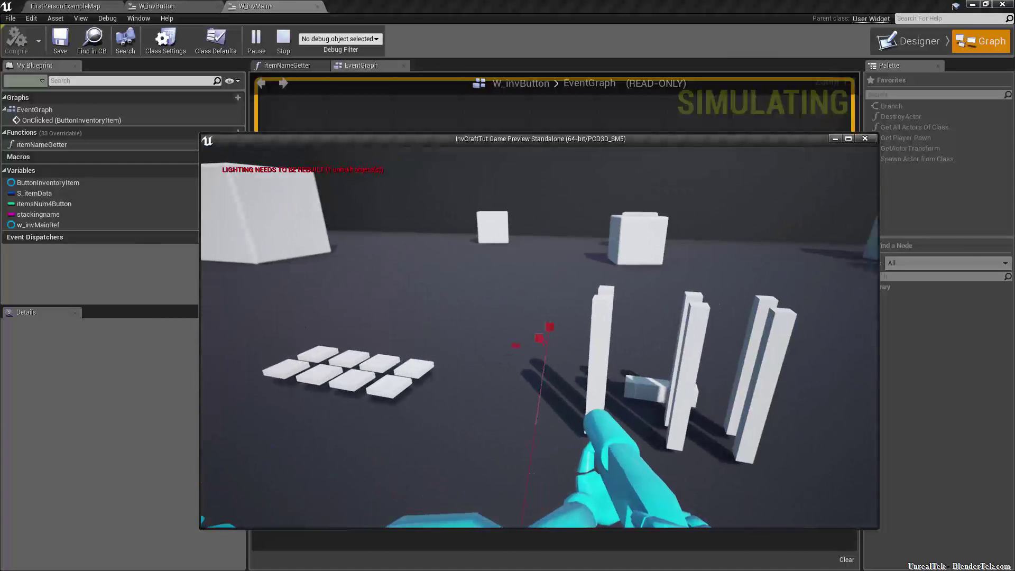
pyautogui.press('i')
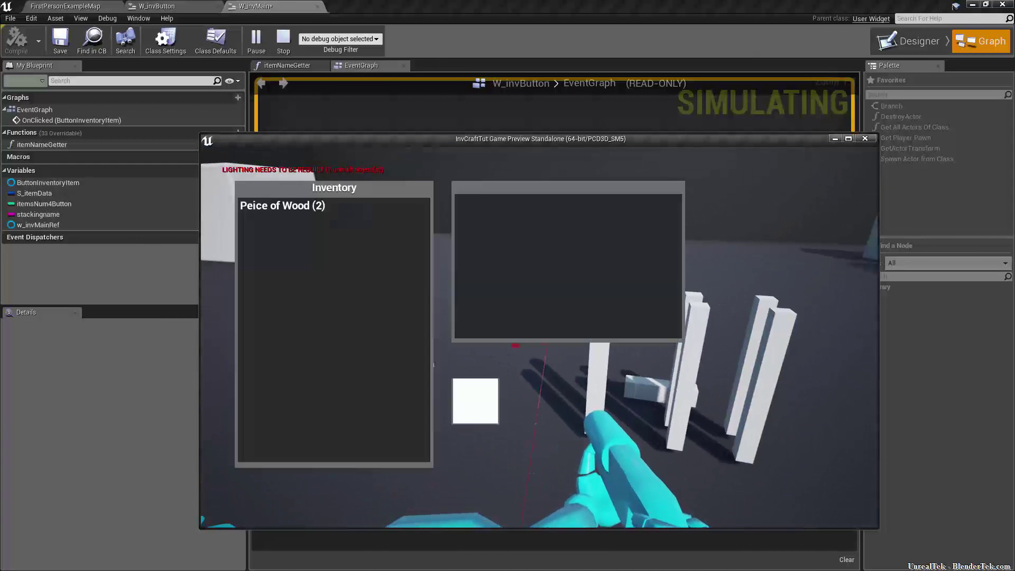
pyautogui.click(285, 207)
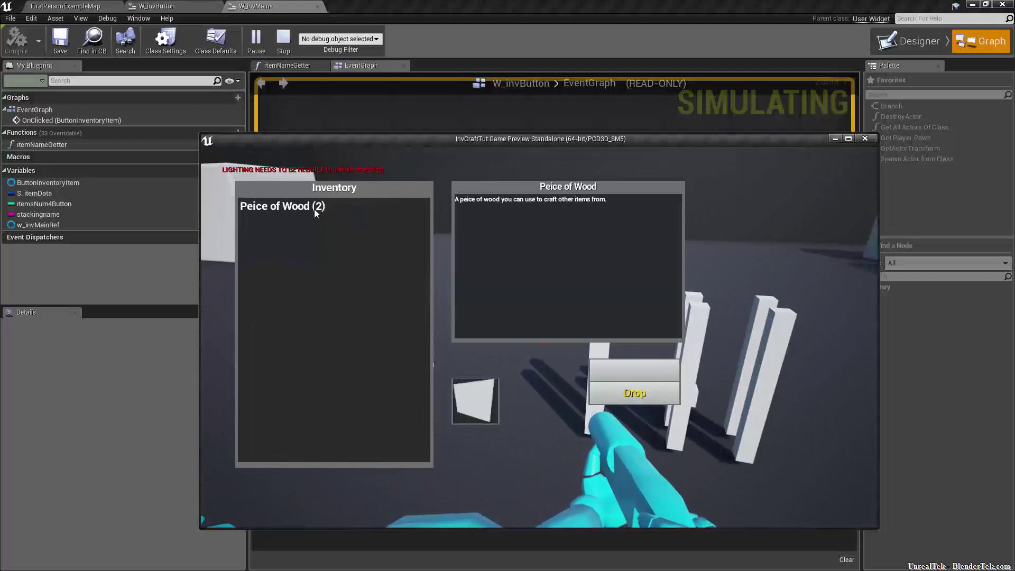
pyautogui.press('Escape')
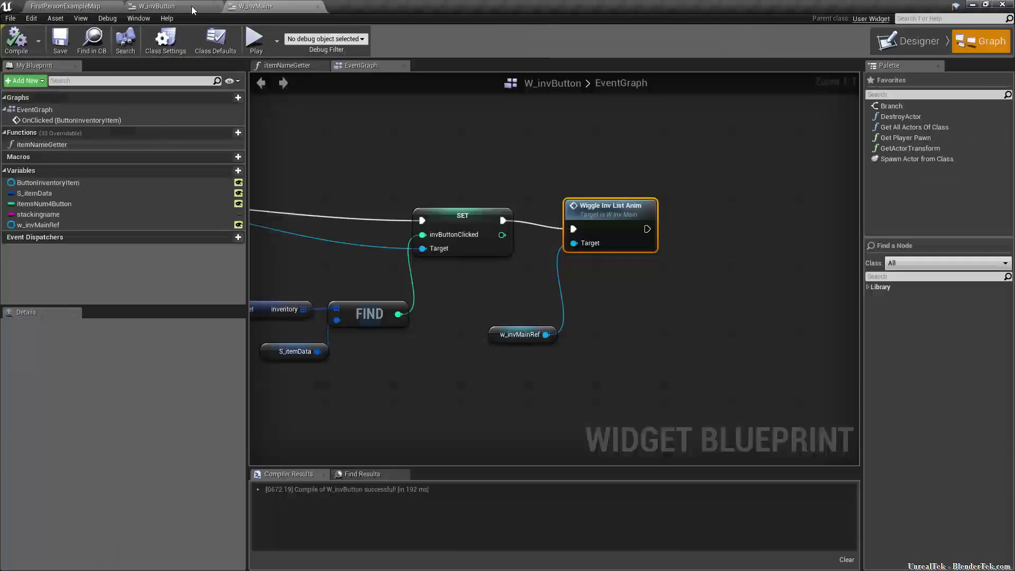
# Step: Return to W_invMain's Designer and select the BorderDetails border around the item details panel
pyautogui.click(283, 5)
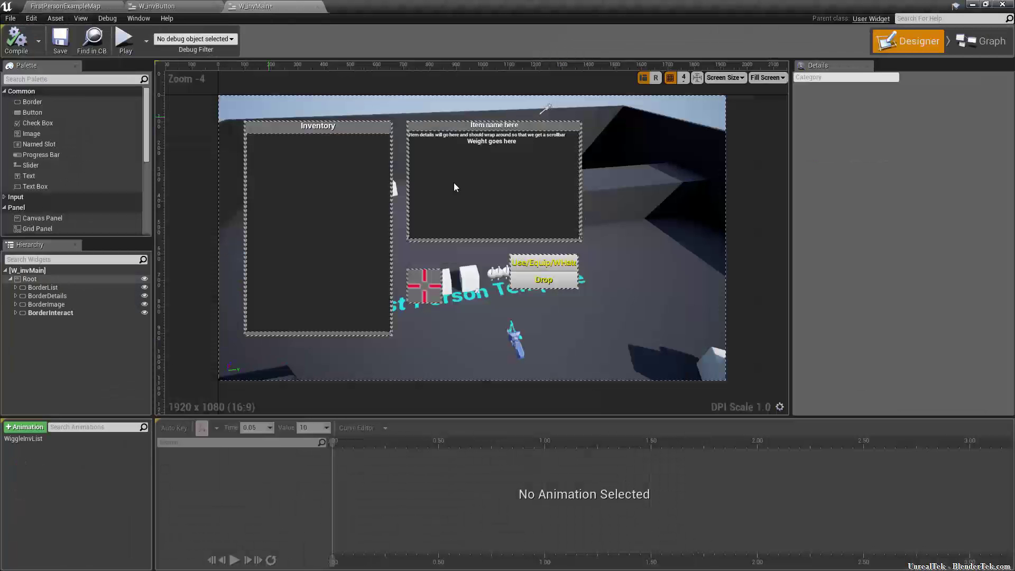
pyautogui.scroll(2, 516, 125)
pyautogui.scroll(1, 518, 125)
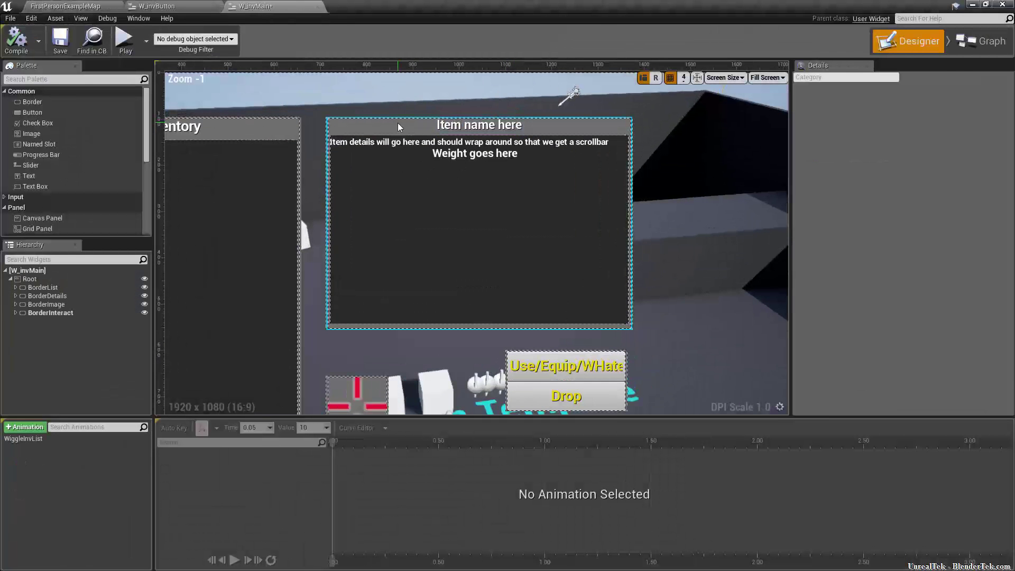
pyautogui.click(398, 125)
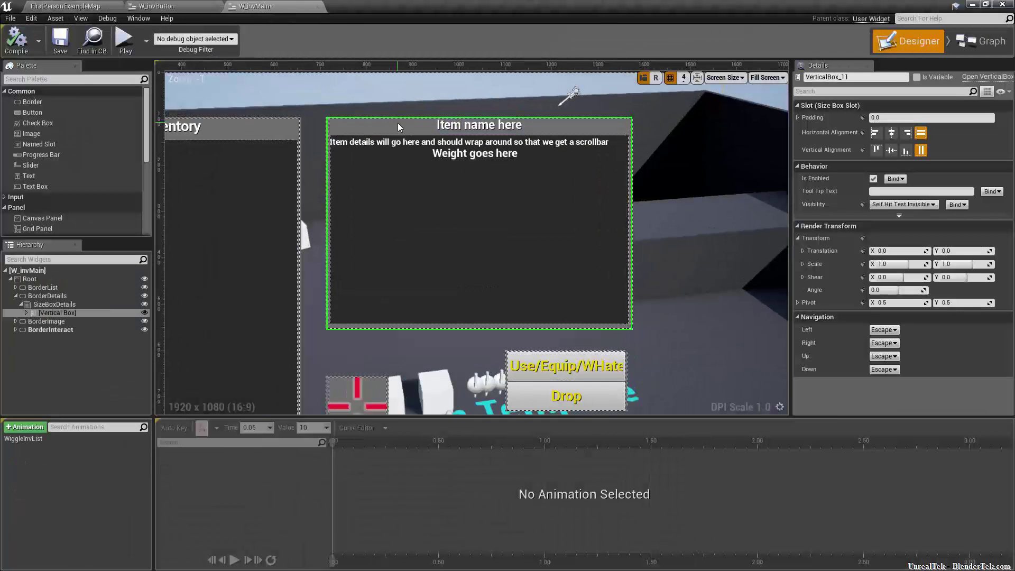
pyautogui.click(16, 295)
pyautogui.scroll(-1, 300, 220)
pyautogui.scroll(-3, 262, 207)
pyautogui.scroll(1, 266, 225)
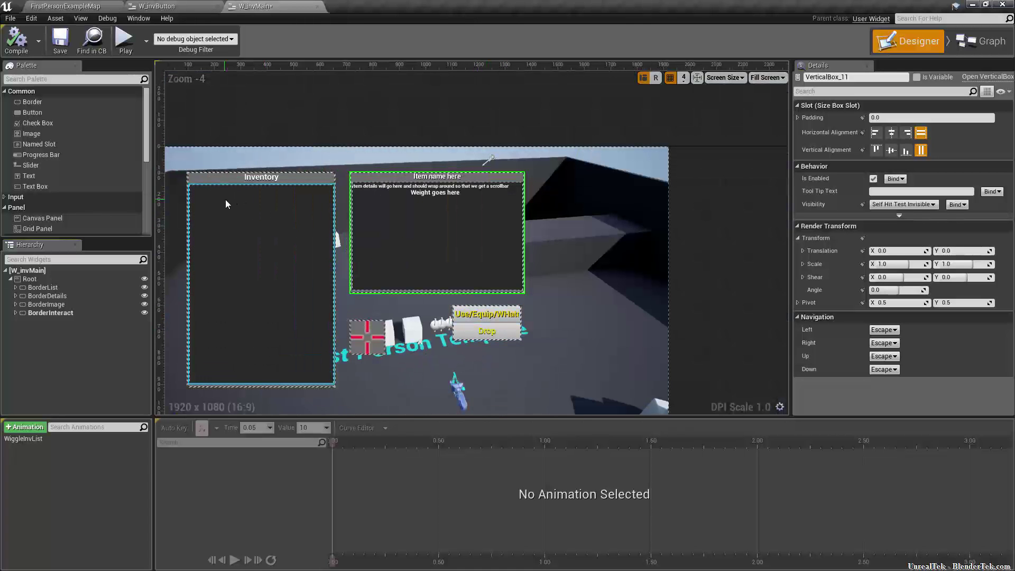
pyautogui.scroll(1, 341, 231)
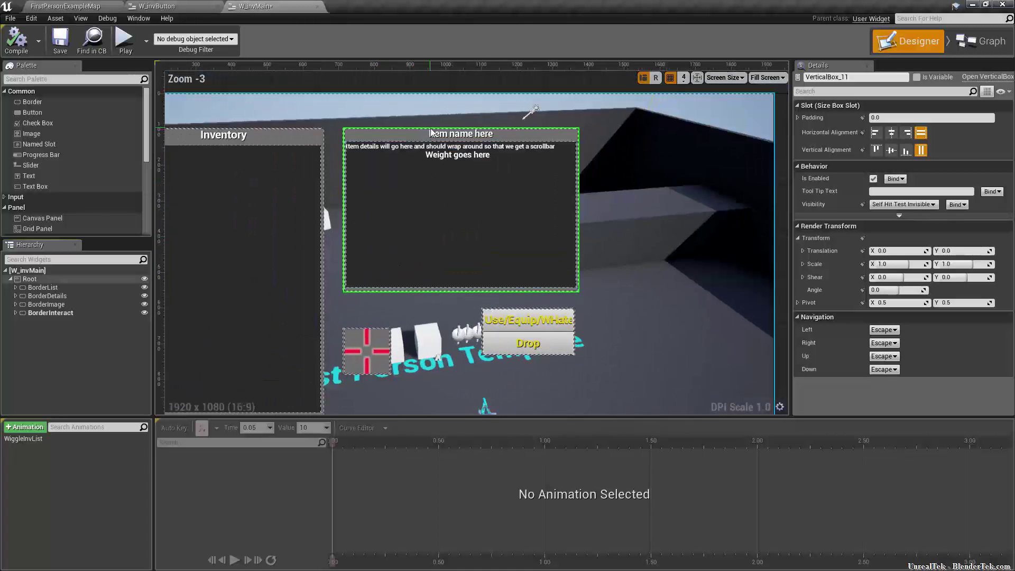
pyautogui.moveTo(638, 214); pyautogui.dragTo(633, 271, button='right')
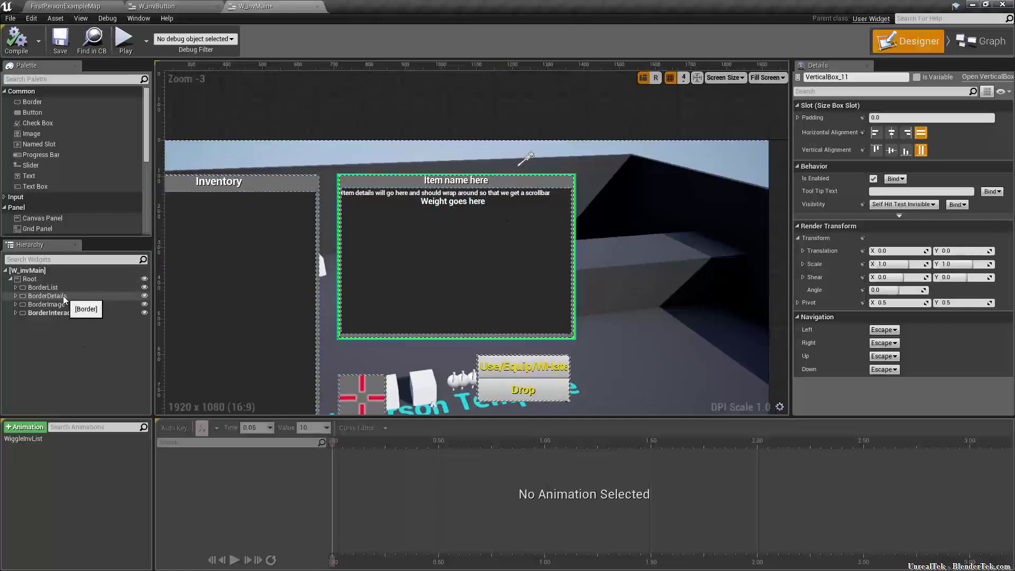
pyautogui.click(27, 297)
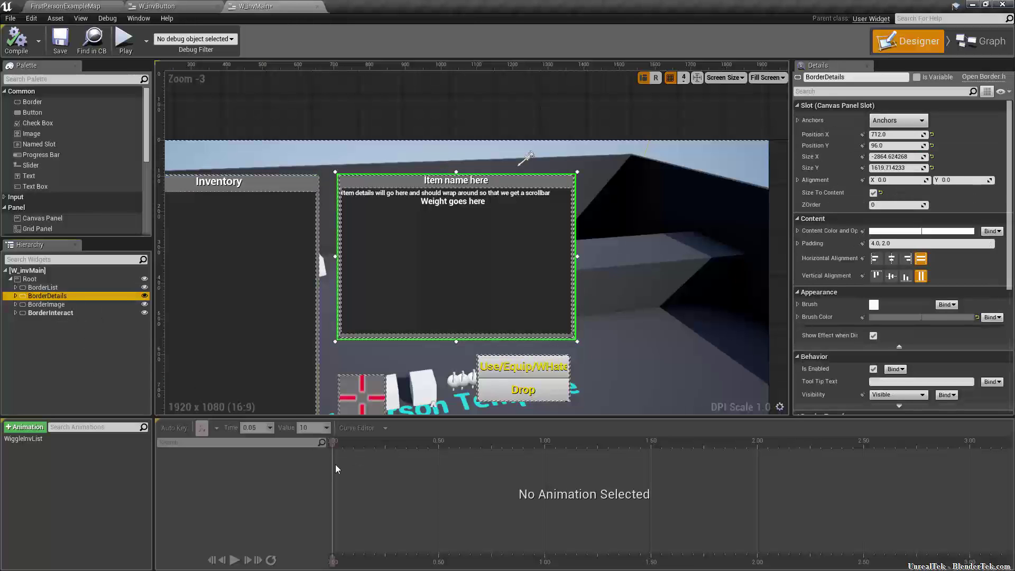
# Step: Create a new widget animation named DataFlyin and select it for editing in the timeline
pyautogui.click(27, 427)
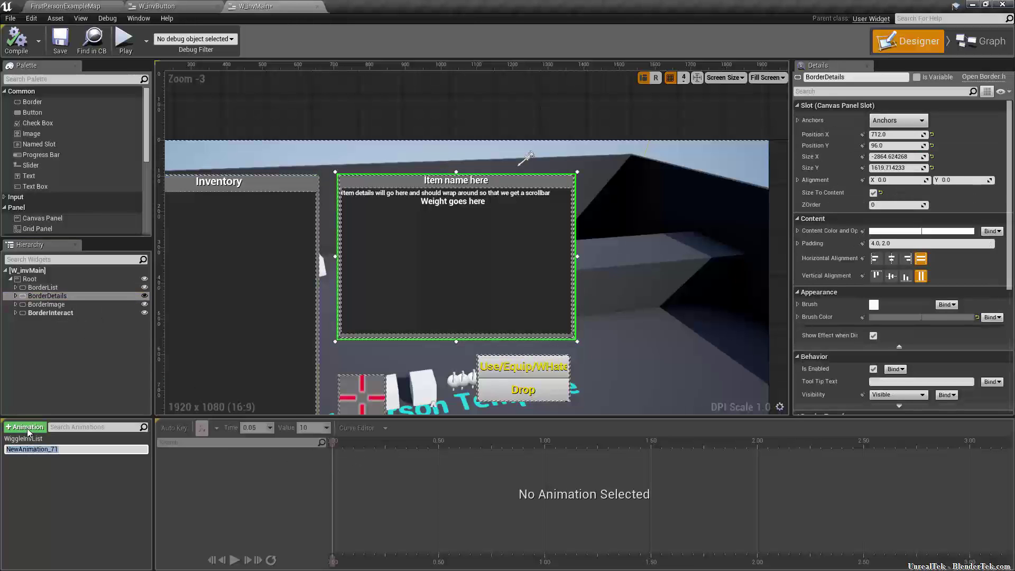
pyautogui.press('BackSpace')
pyautogui.write('De')
pyautogui.write('taFlyin')
pyautogui.press('Return')
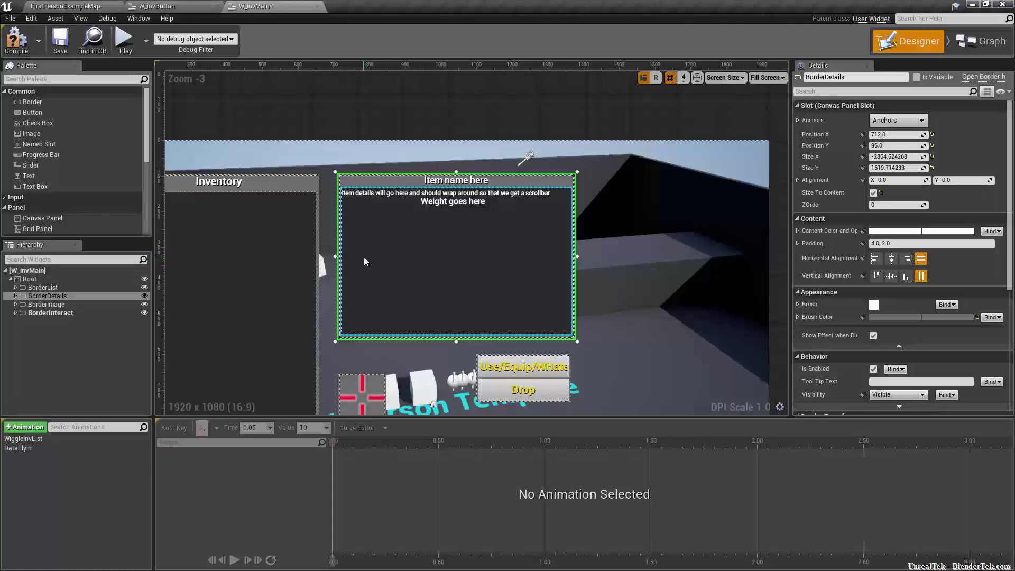
pyautogui.click(27, 449)
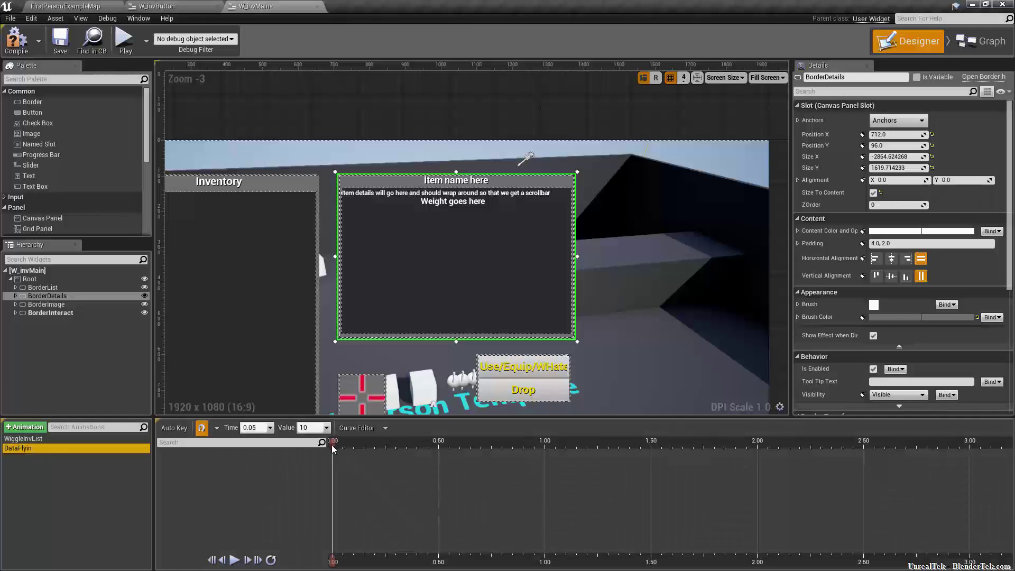
pyautogui.click(863, 145)
pyautogui.click(863, 134)
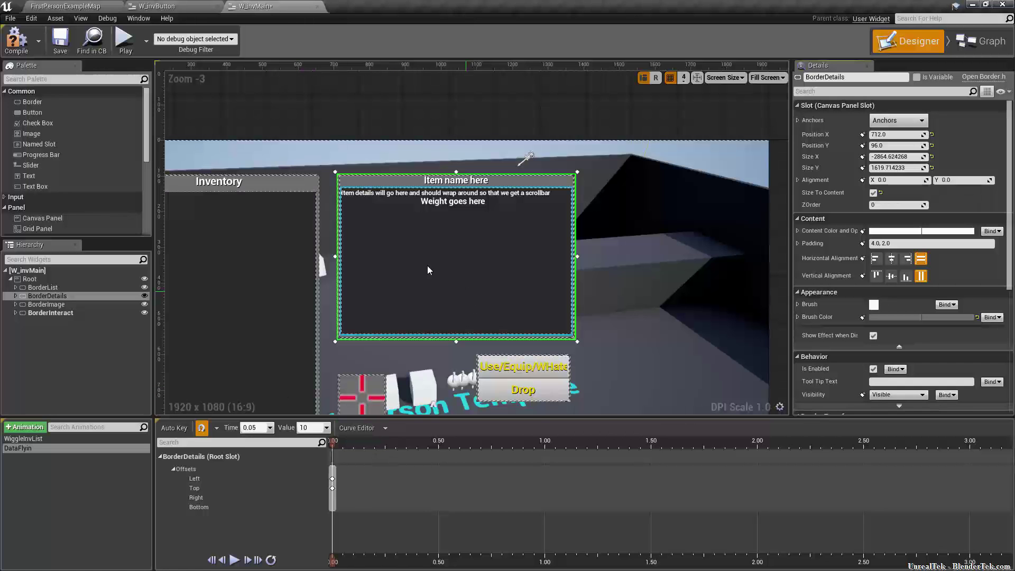
pyautogui.hotkey('ctrl', 'z')
pyautogui.hotkey('ctrl', 'z')
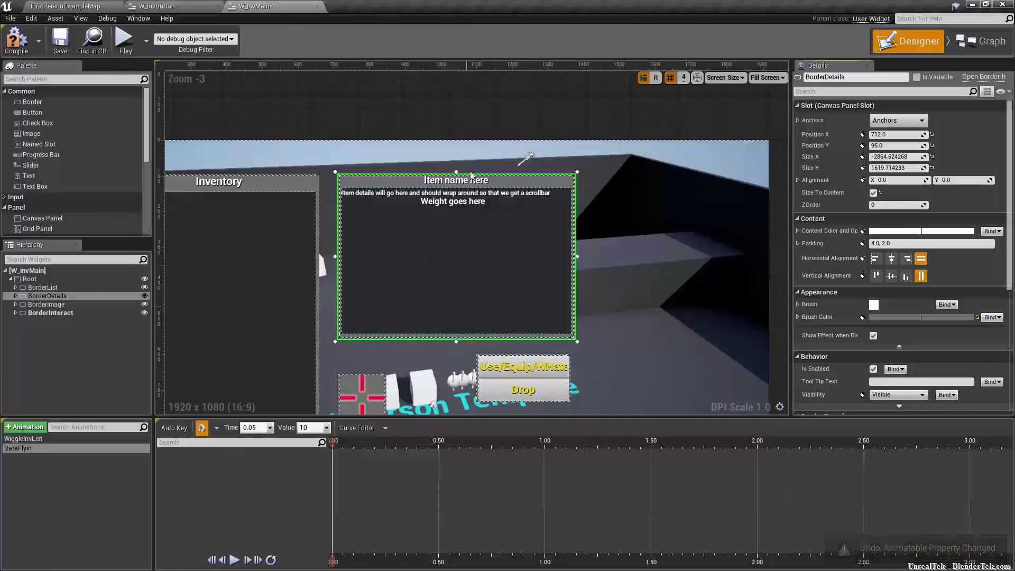
# Step: Move the BorderDetails border above the canvas to about X 984.6, Y -509.9, and keyframe both positions at 0.00
pyautogui.moveTo(461, 181); pyautogui.dragTo(455, 3)
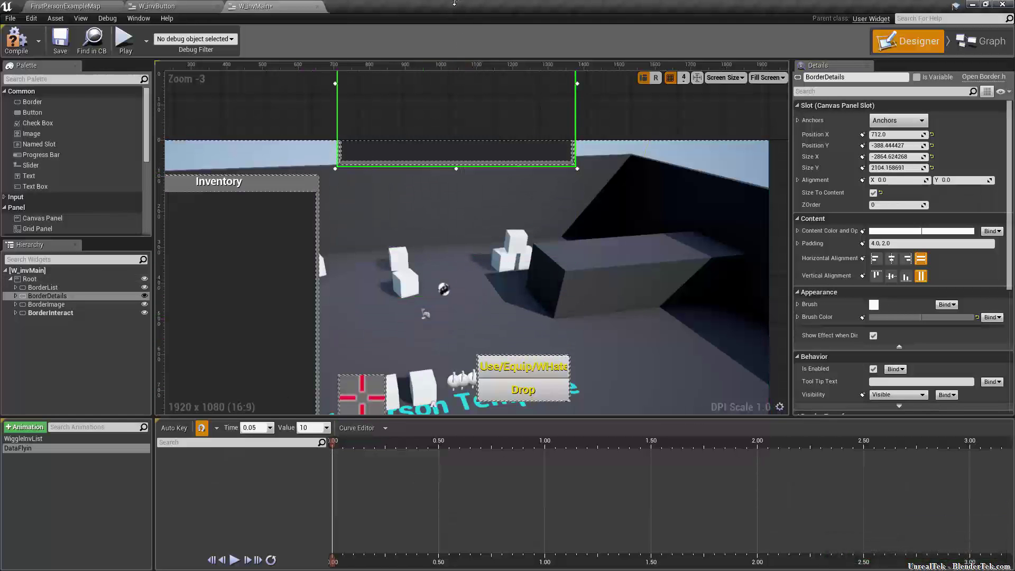
pyautogui.moveTo(467, 195); pyautogui.dragTo(413, 78, button='right')
pyautogui.moveTo(448, 112); pyautogui.dragTo(446, 66)
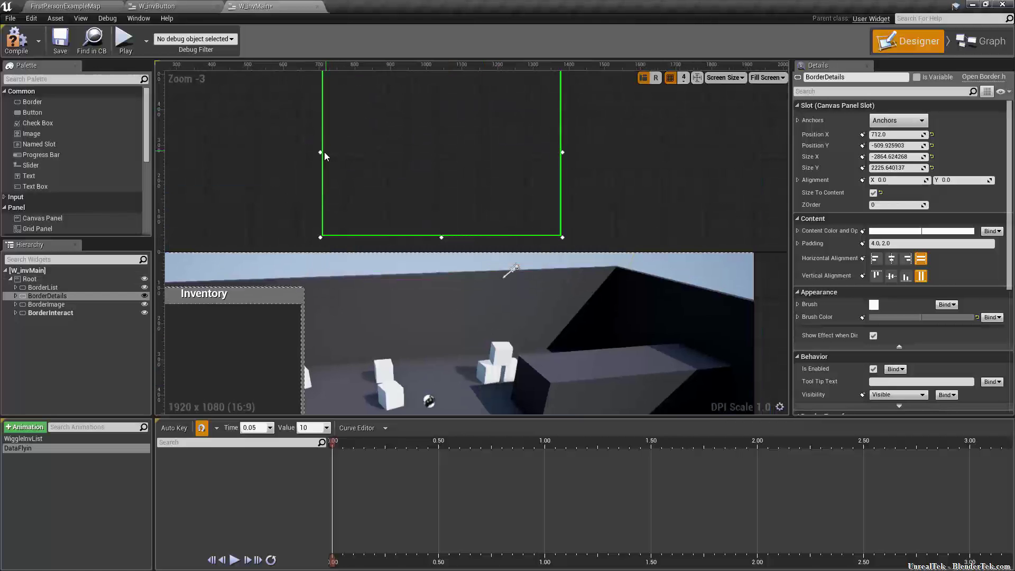
pyautogui.moveTo(319, 153); pyautogui.dragTo(417, 153)
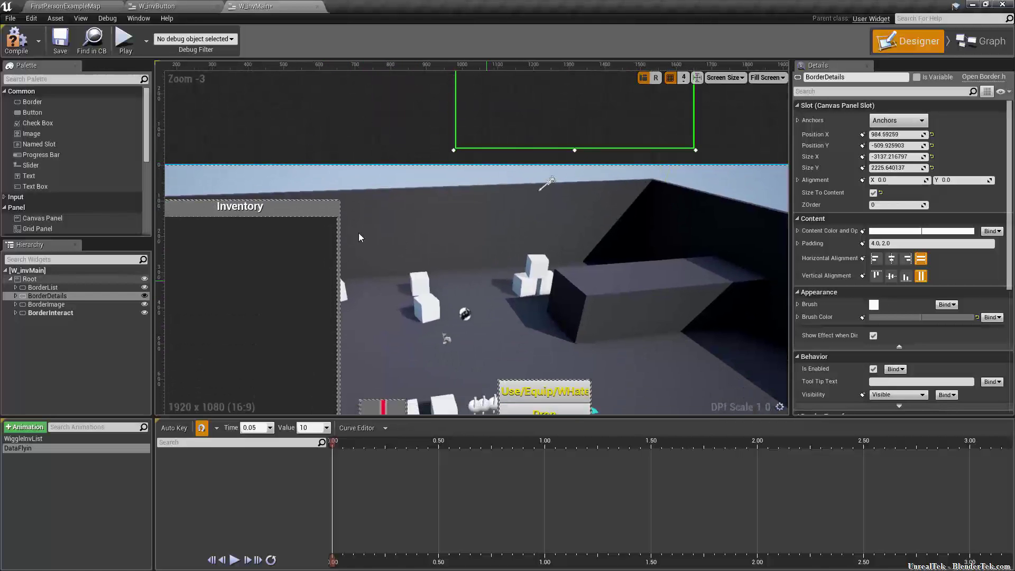
pyautogui.scroll(-3, 508, 291)
pyautogui.scroll(2, 496, 270)
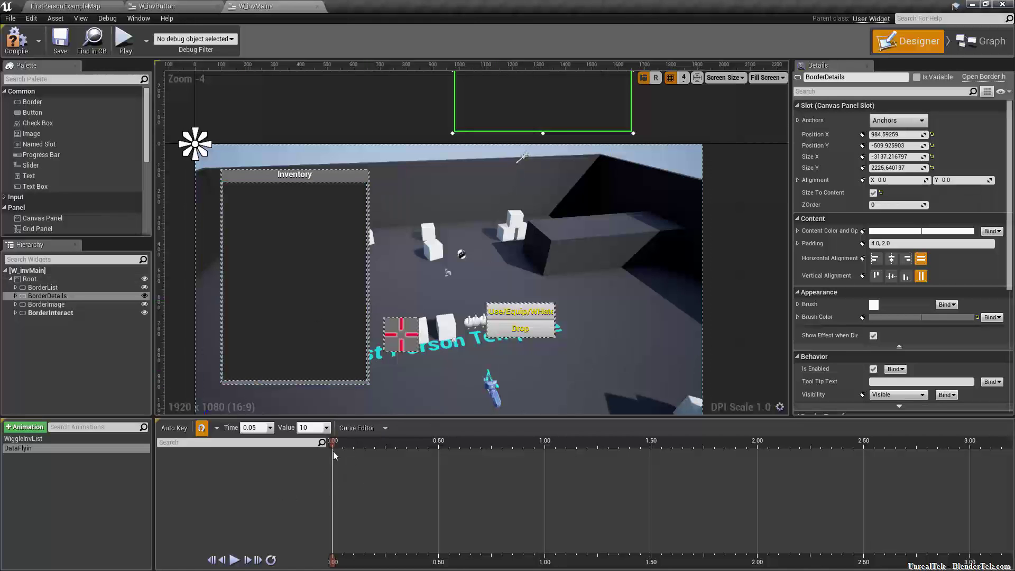
pyautogui.click(863, 148)
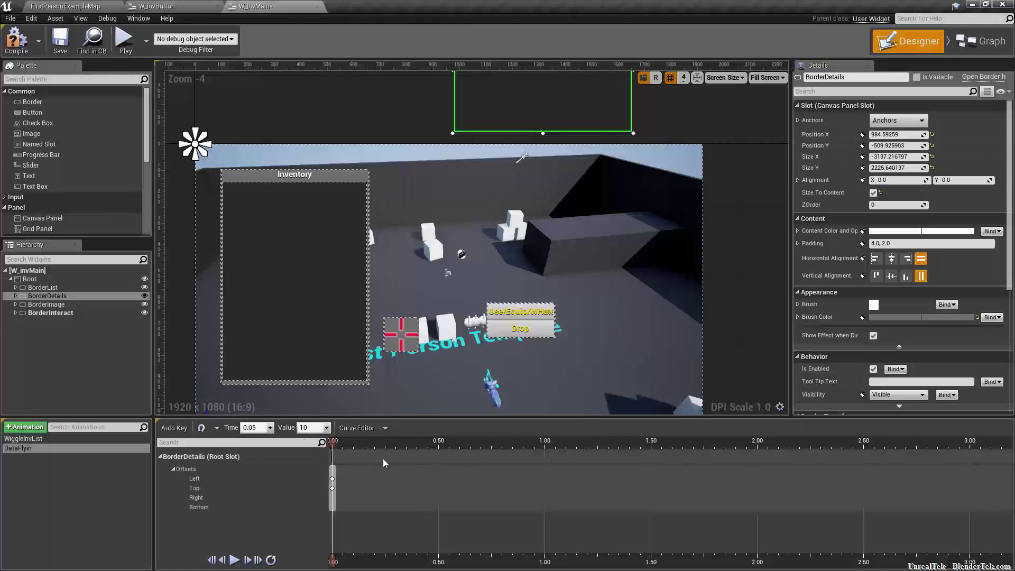
# Step: Move the DataFlyin timeline's playhead to 0.20
pyautogui.scroll(2, 358, 446)
pyautogui.scroll(4, 350, 442)
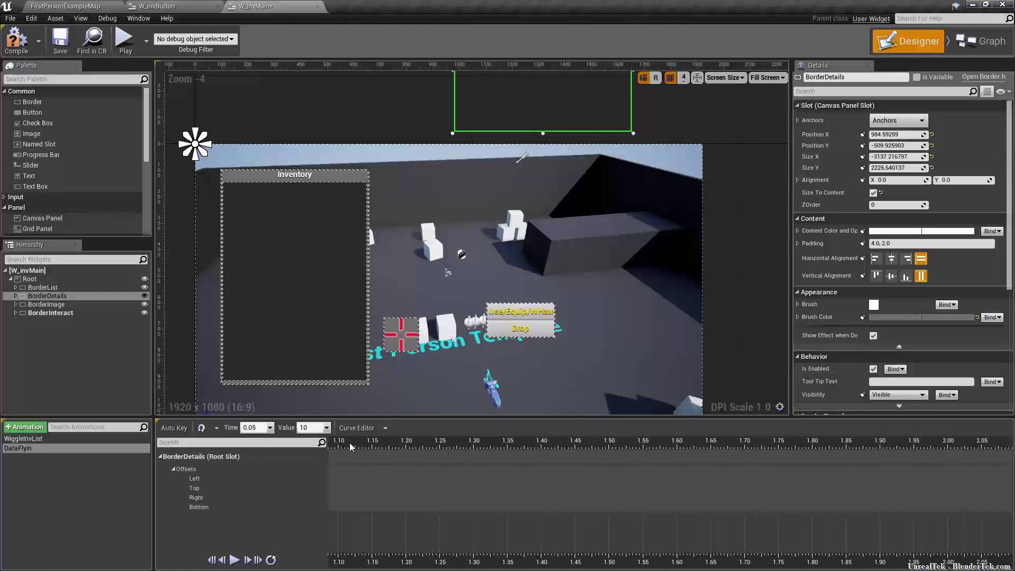
pyautogui.moveTo(807, 456); pyautogui.dragTo(955, 474, button='right')
pyautogui.moveTo(429, 450); pyautogui.dragTo(641, 452, button='right')
pyautogui.moveTo(461, 443); pyautogui.dragTo(365, 449, button='right')
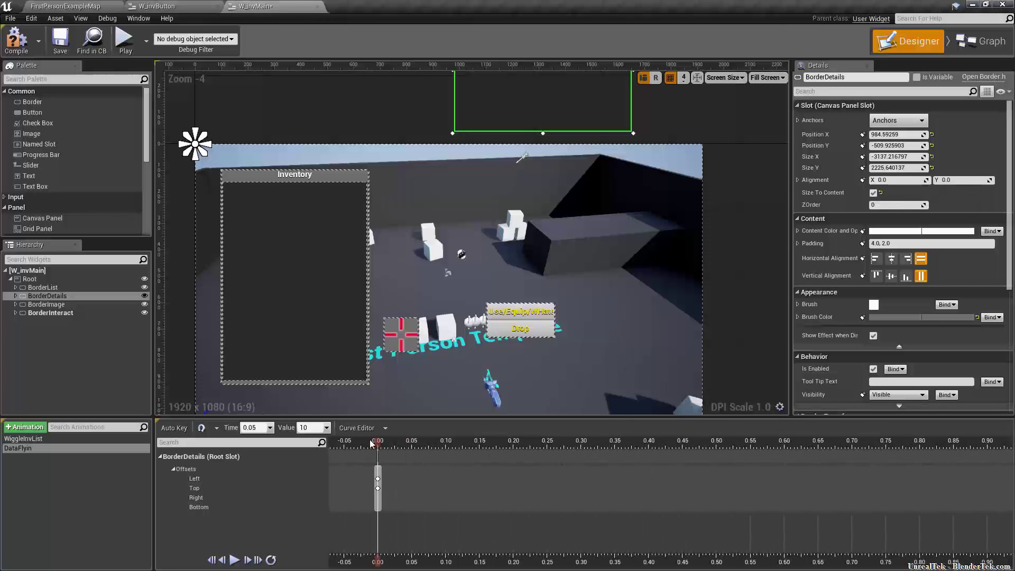
pyautogui.moveTo(380, 443); pyautogui.dragTo(514, 459)
# Step: Set the BorderDetails border's Position X to 712 and Position Y to 96
pyautogui.moveTo(742, 264); pyautogui.dragTo(741, 319, button='right')
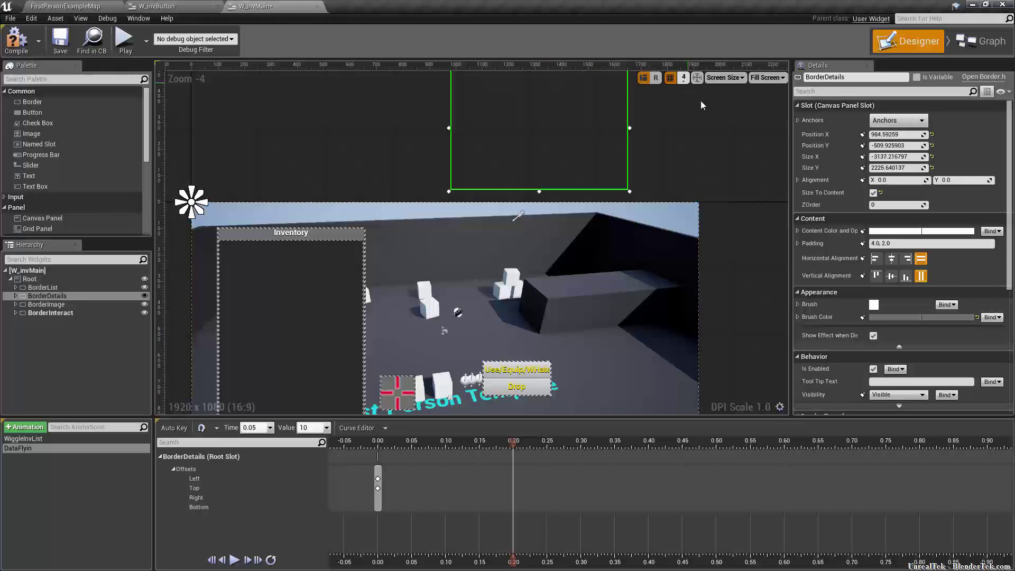
pyautogui.scroll(-1, 713, 190)
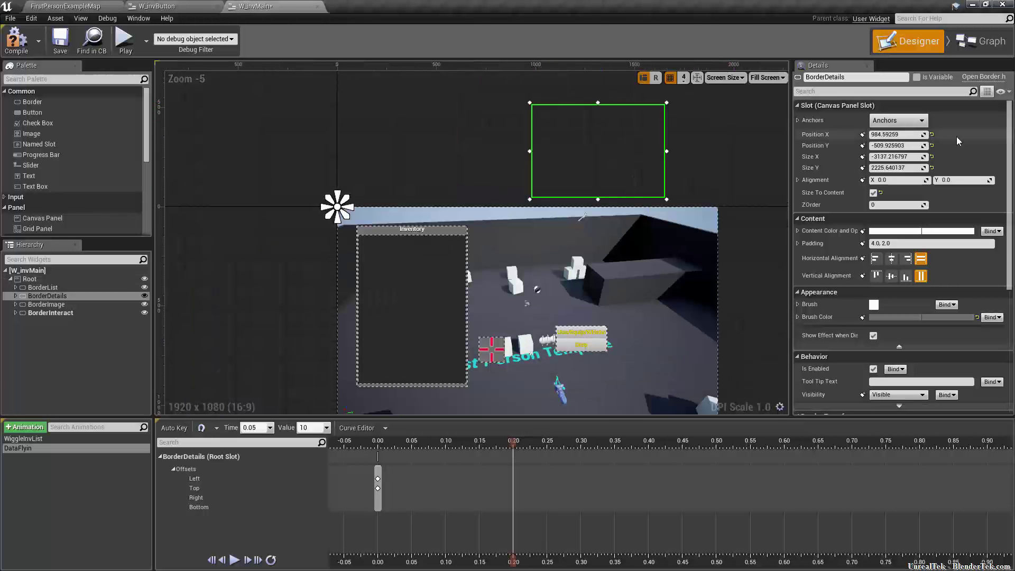
pyautogui.click(896, 135)
pyautogui.write('-712')
pyautogui.press('Return')
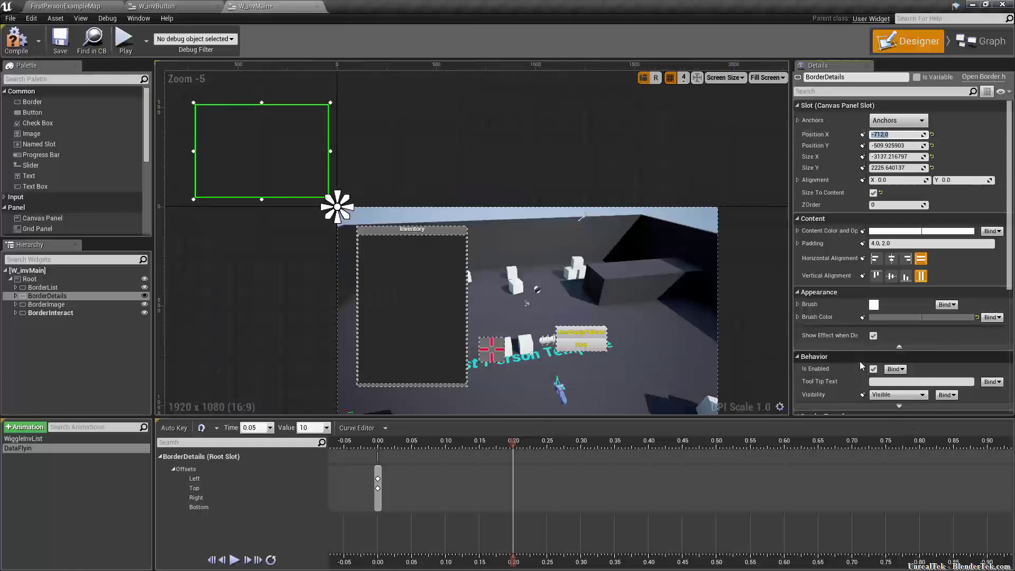
pyautogui.write('712')
pyautogui.press('Return')
pyautogui.click(894, 145)
pyautogui.write('96')
pyautogui.press('Return')
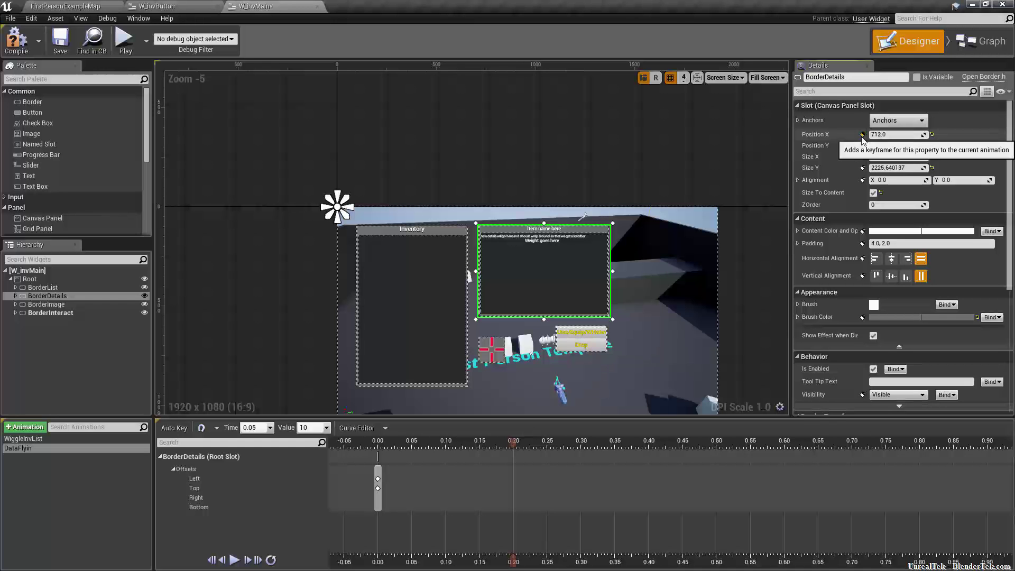
# Step: Keyframe the border's Position X at 0.20, re-enter 96 for Position Y, and keyframe that as well
pyautogui.scroll(4, 550, 254)
pyautogui.scroll(-3, 555, 255)
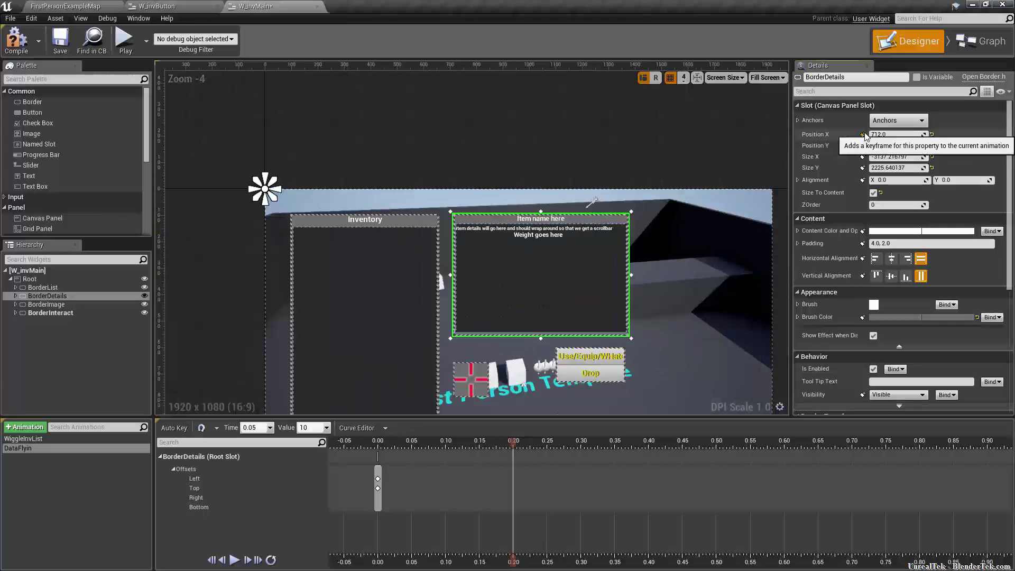
pyautogui.click(863, 135)
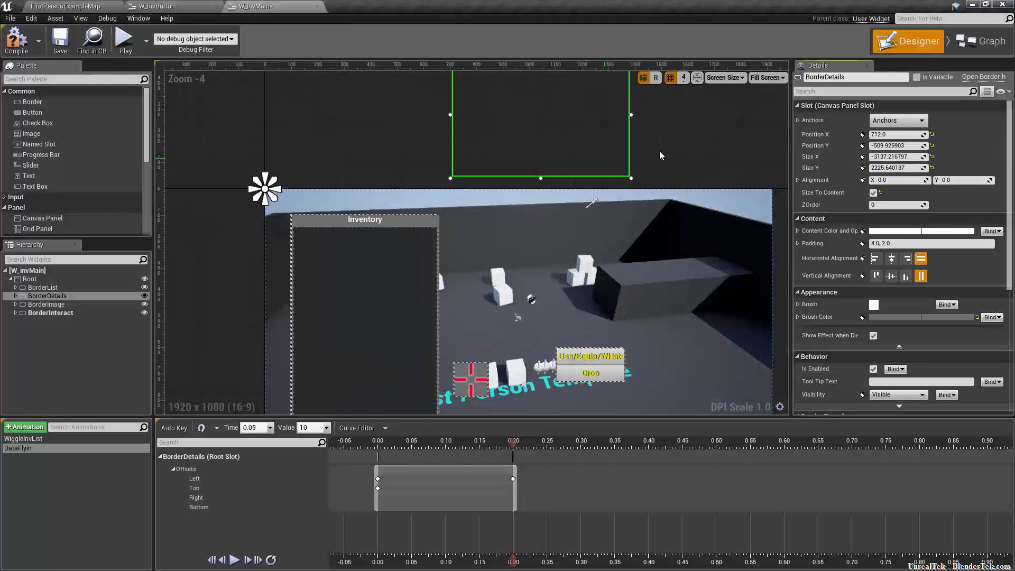
pyautogui.click(879, 146)
pyautogui.write('5')
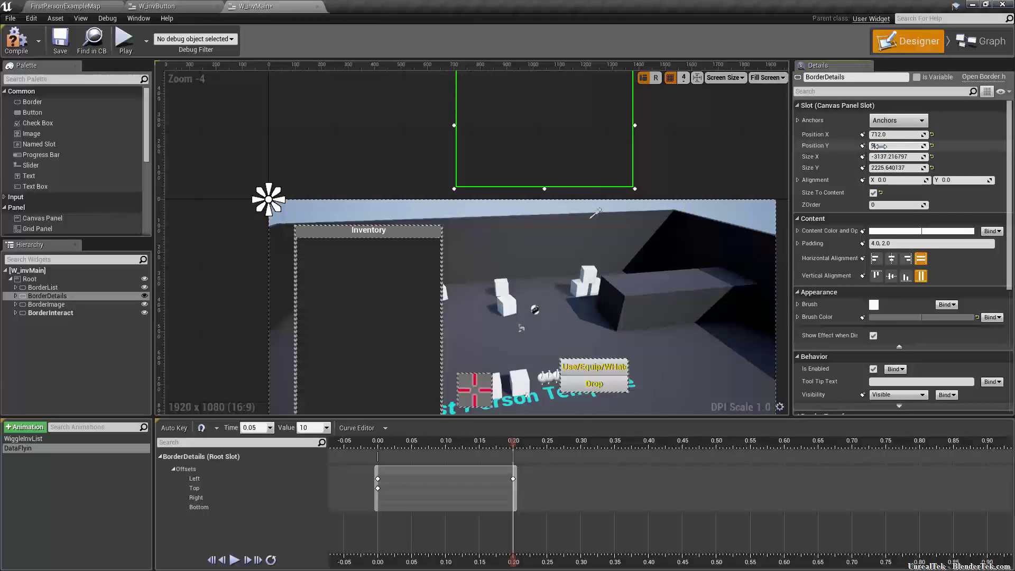
pyautogui.press('Return')
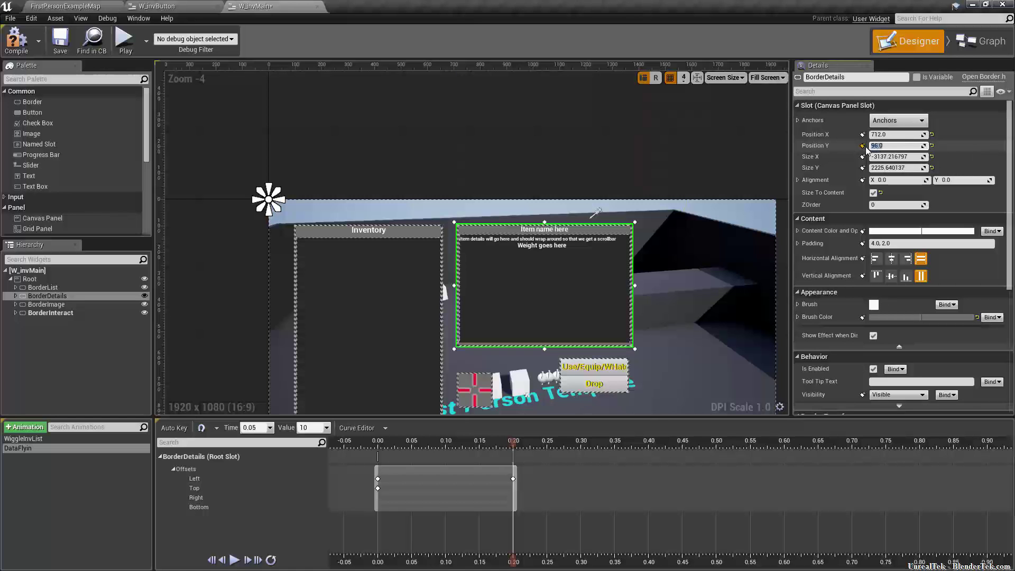
pyautogui.click(864, 147)
# Step: Scrub back to about 0.07, shift the border to about Position X 713, and keyframe Position X there
pyautogui.moveTo(512, 444); pyautogui.dragTo(478, 461)
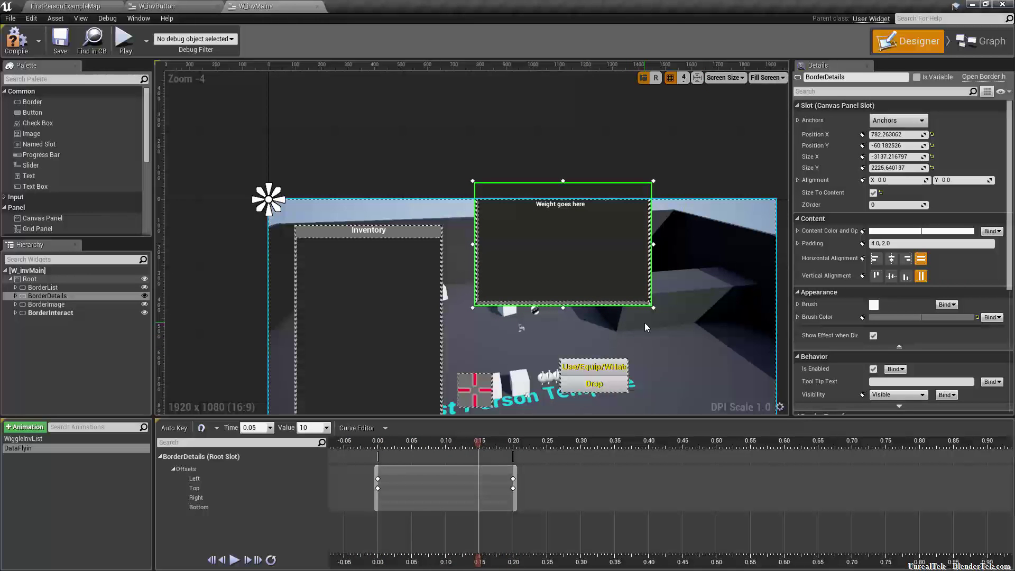
pyautogui.moveTo(478, 443); pyautogui.dragTo(420, 455)
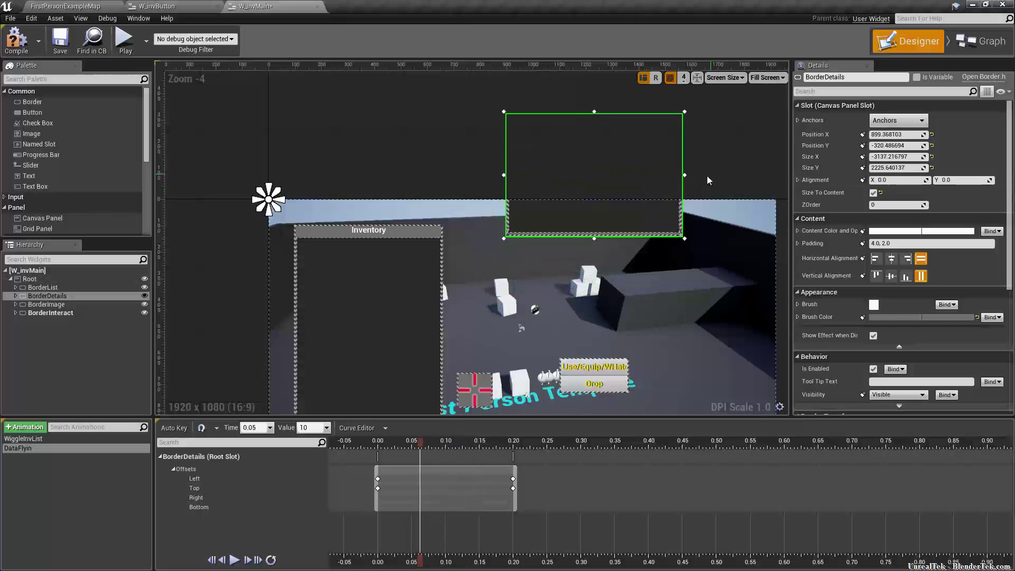
pyautogui.moveTo(507, 180); pyautogui.dragTo(455, 185)
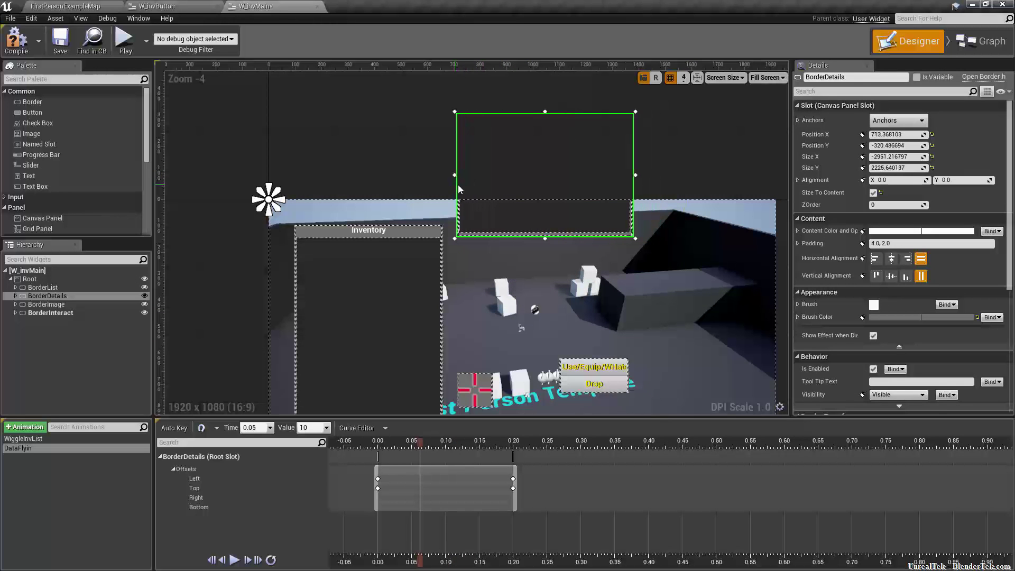
pyautogui.click(863, 134)
# Step: Rewind DataFlyin to its start and play it back to check the border's motion
pyautogui.moveTo(414, 449); pyautogui.dragTo(377, 450)
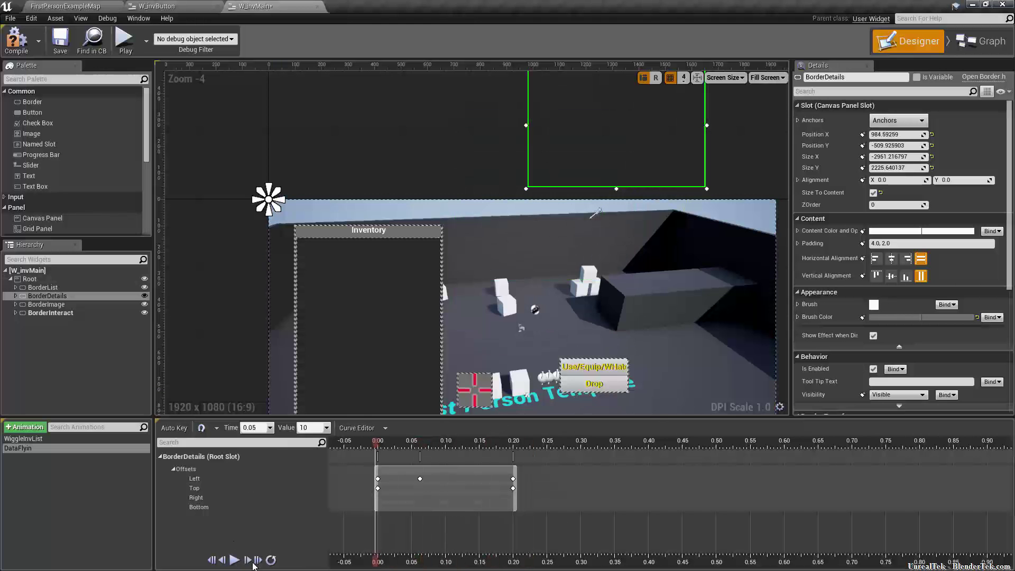
pyautogui.click(234, 561)
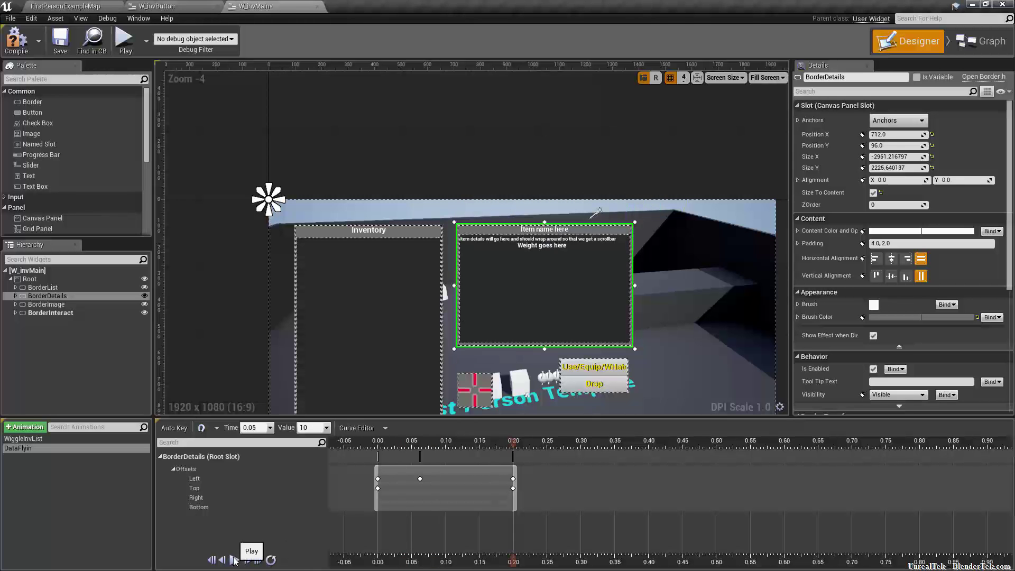
pyautogui.click(234, 560)
pyautogui.click(234, 560)
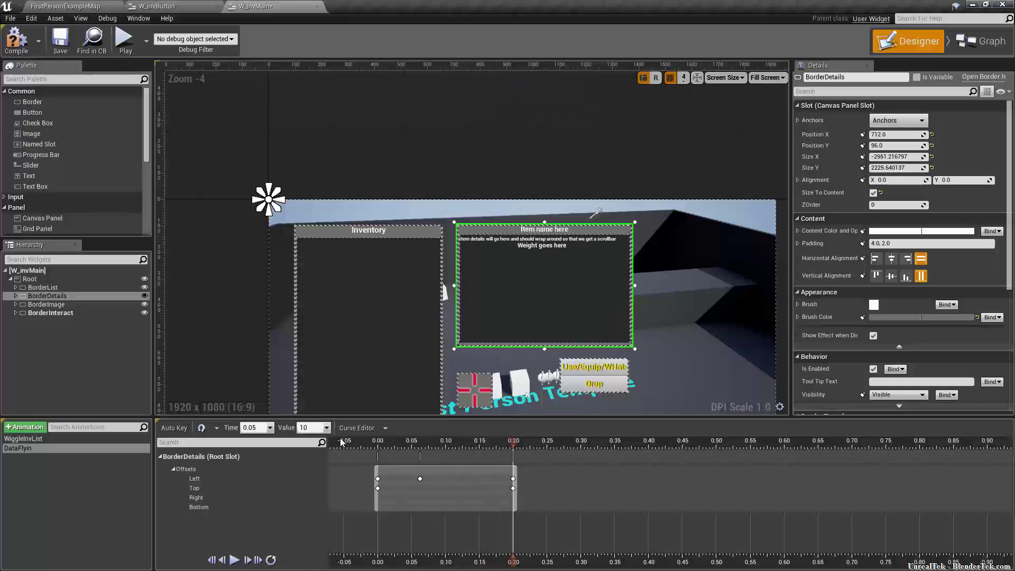
# Step: Show DataFlyin's animation curves in the curve editor and select all the keys on the offset curves
pyautogui.click(353, 429)
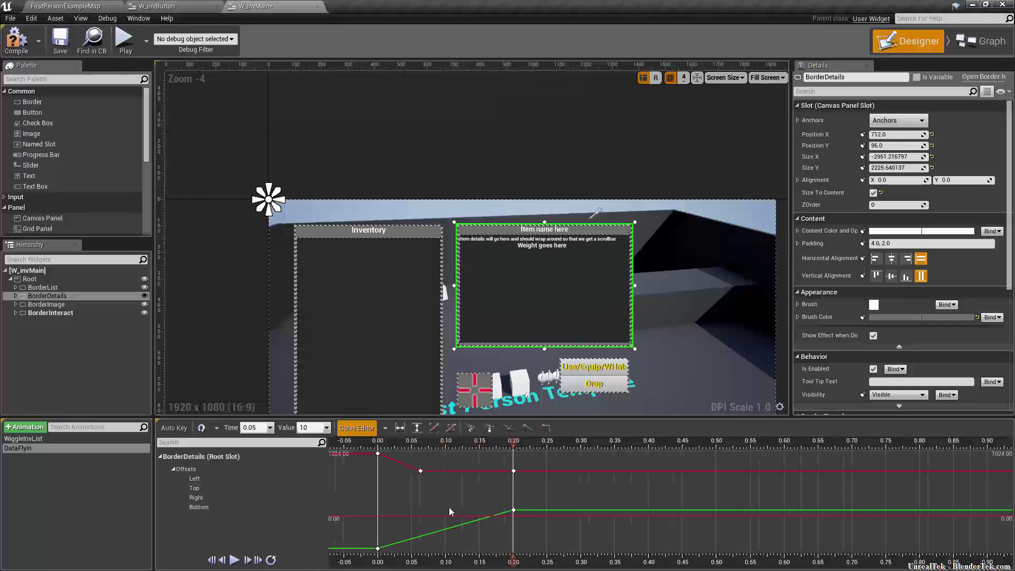
pyautogui.moveTo(385, 553)
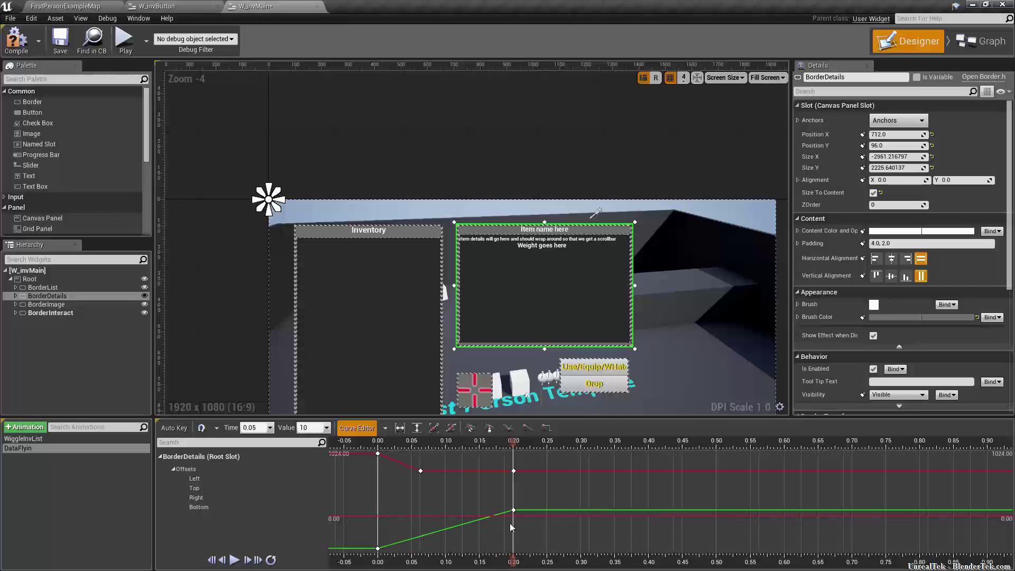
pyautogui.moveTo(511, 449); pyautogui.dragTo(363, 471)
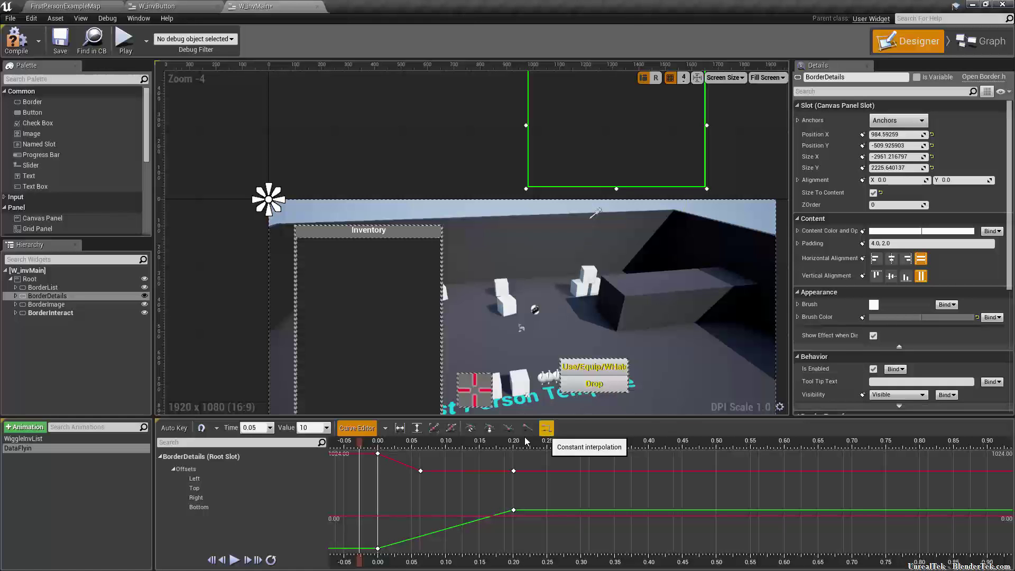
pyautogui.click(378, 454)
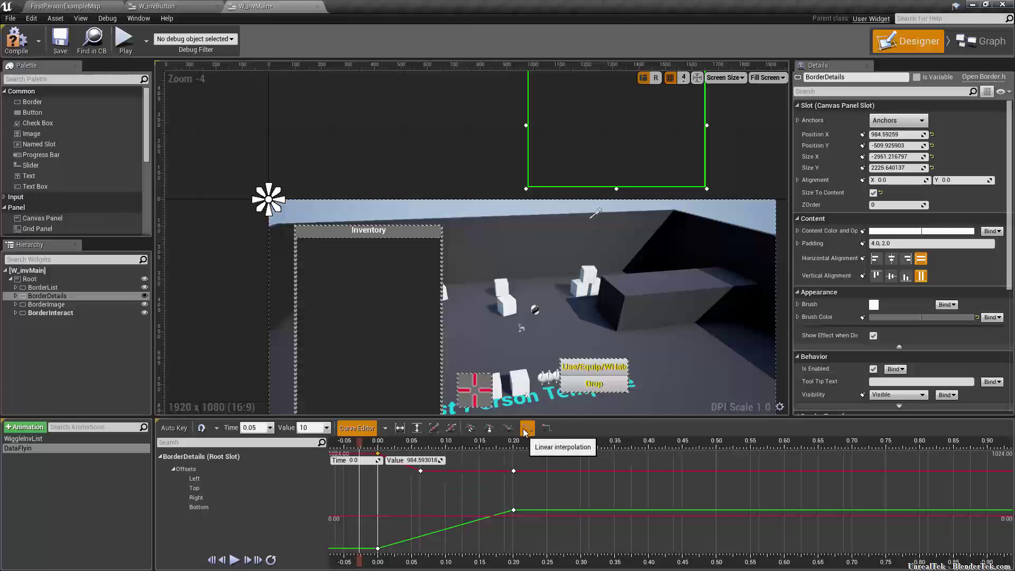
pyautogui.scroll(-14, 379, 530)
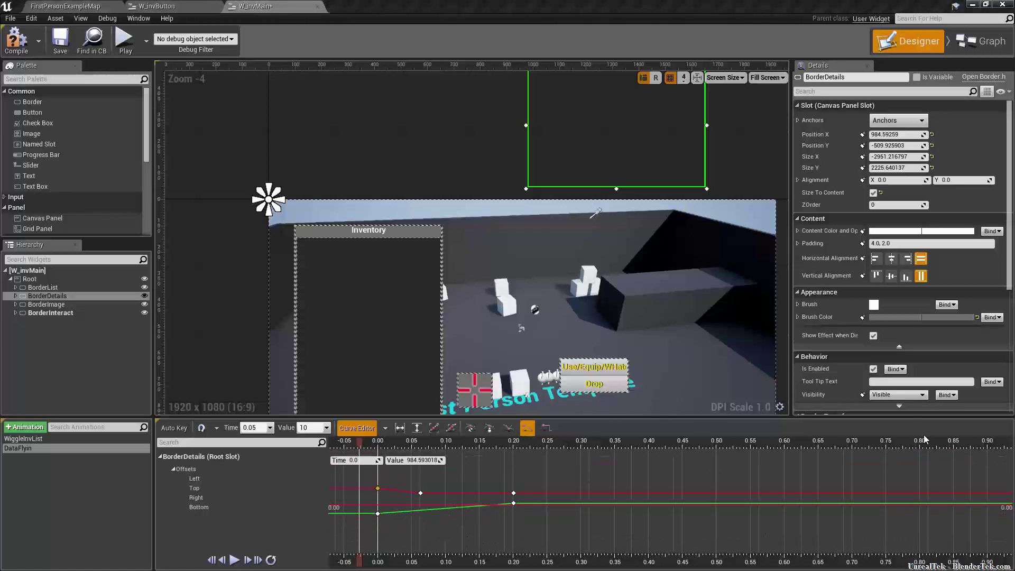
pyautogui.click(415, 502)
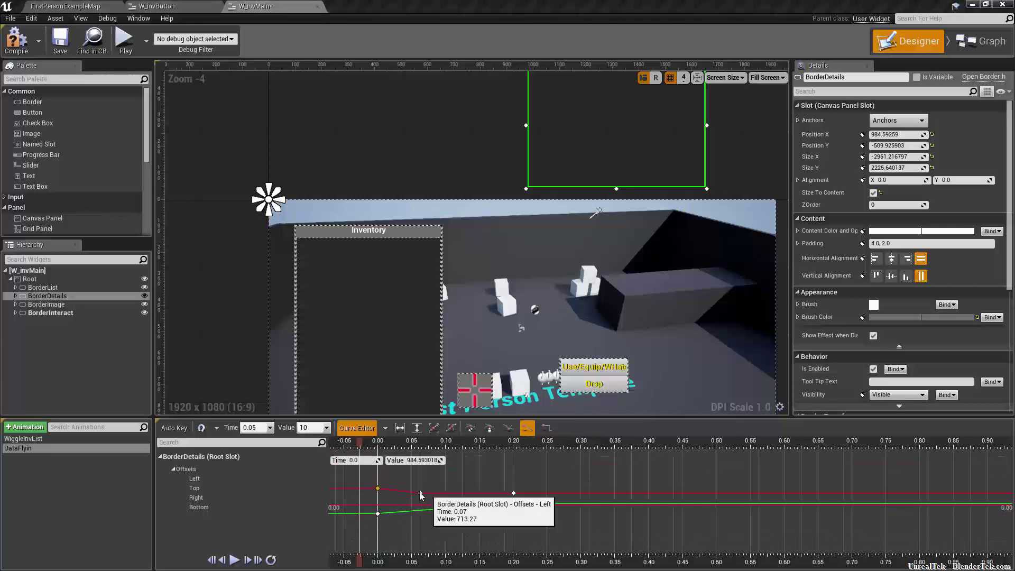
pyautogui.moveTo(534, 467); pyautogui.dragTo(360, 542)
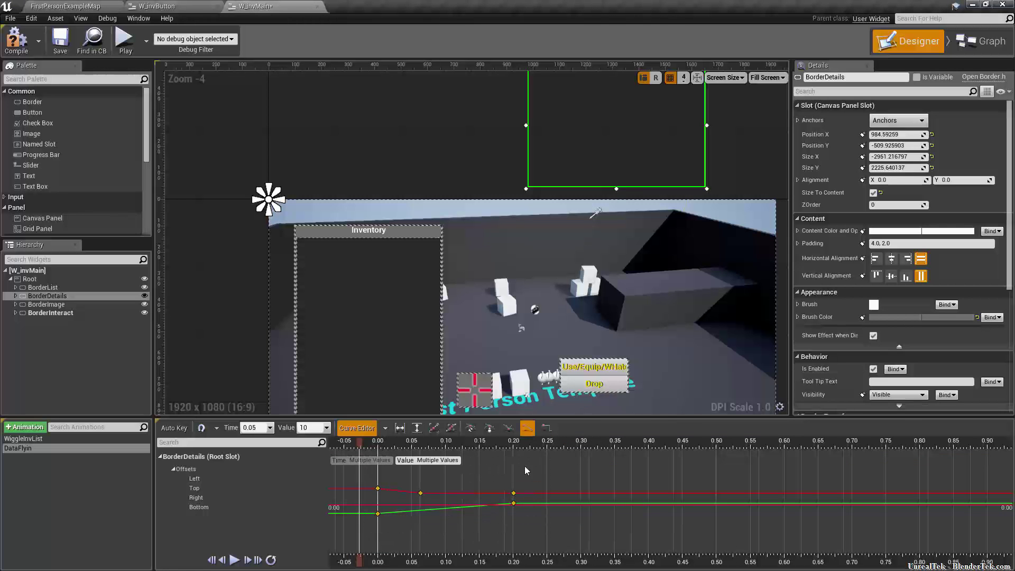
# Step: Try constant interpolation on all selected keys and play the animation
pyautogui.click(553, 433)
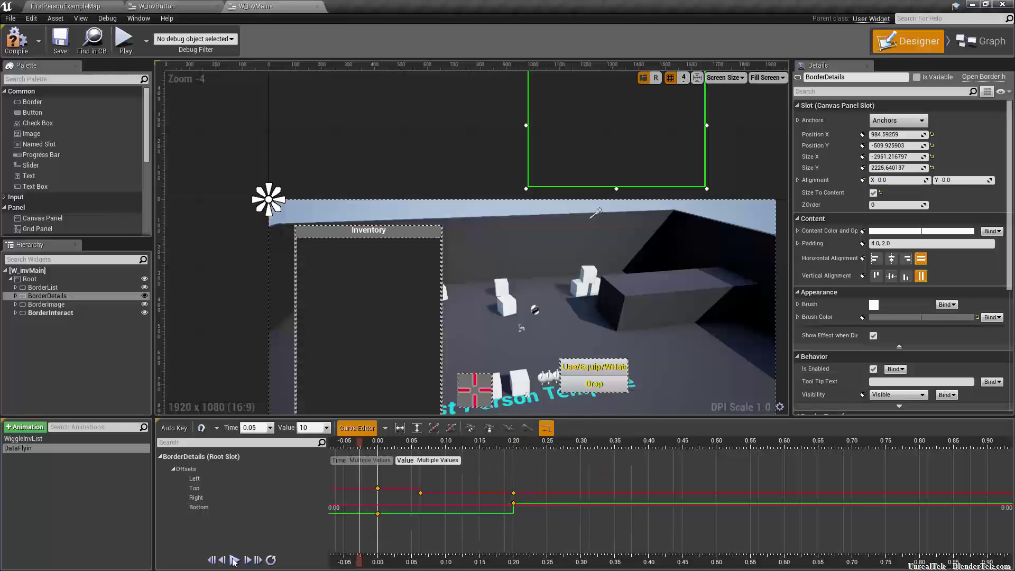
pyautogui.click(234, 560)
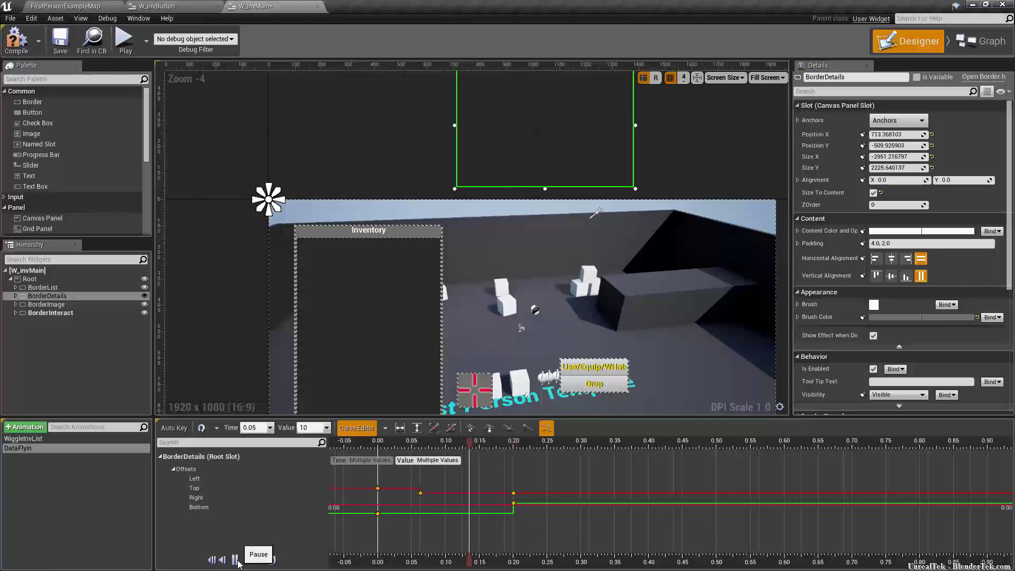
pyautogui.click(236, 559)
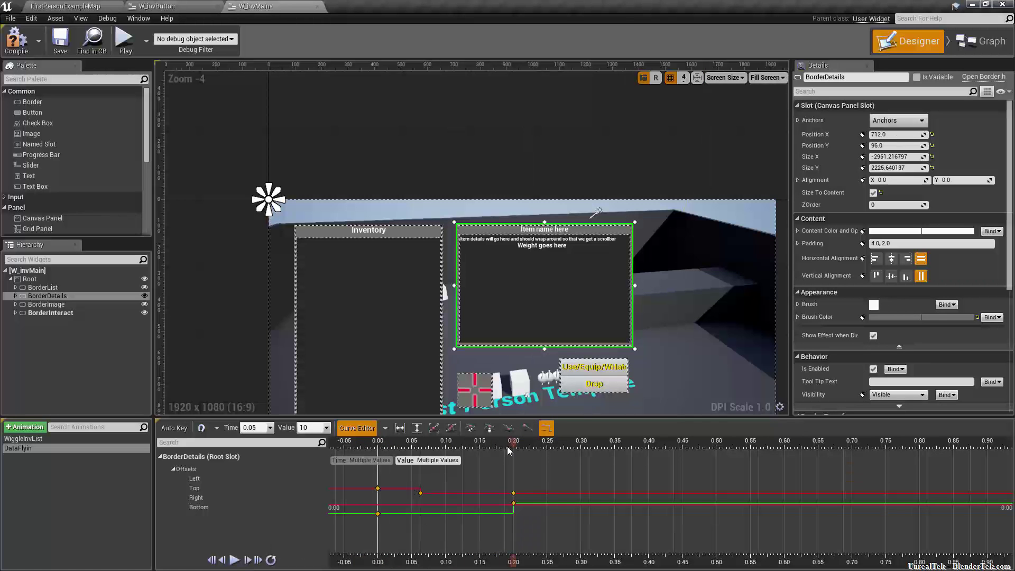
# Step: Change all selected keys to cubic interpolation with broken tangents and play the animation
pyautogui.click(508, 428)
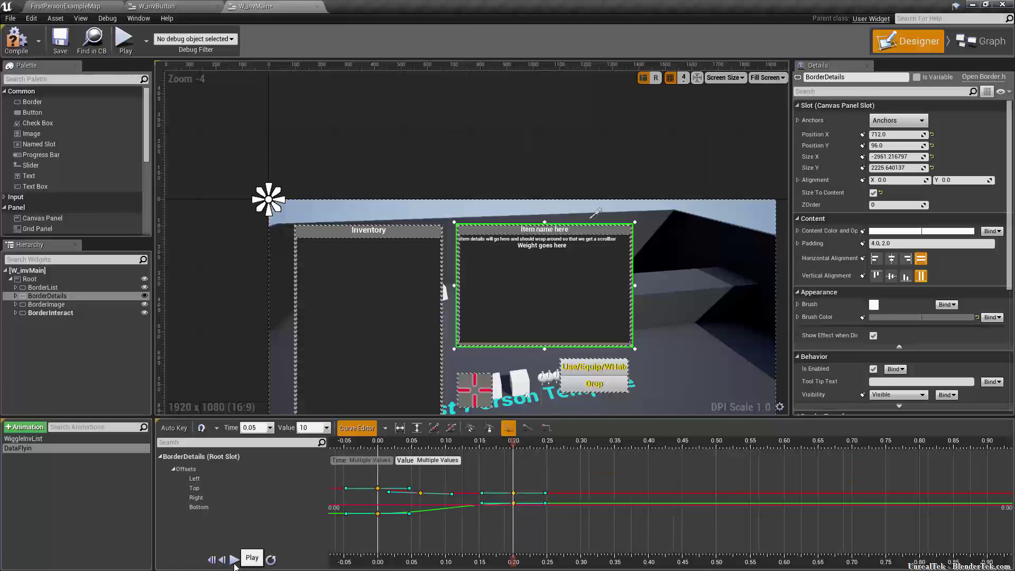
pyautogui.click(234, 560)
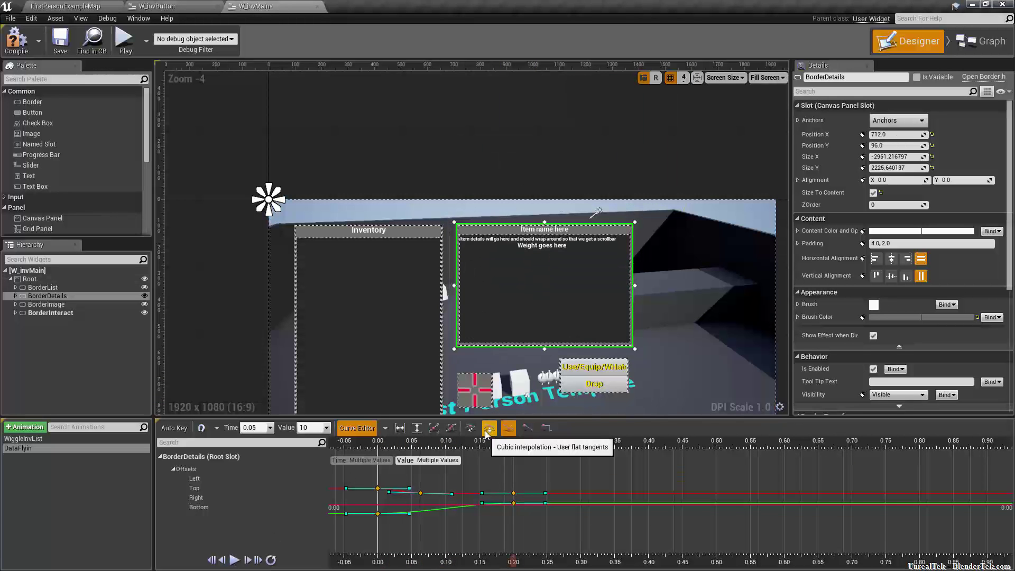
# Step: Compare user and automatic cubic tangents on all selected keys by playing the animation, finishing with automatic tangents
pyautogui.click(488, 429)
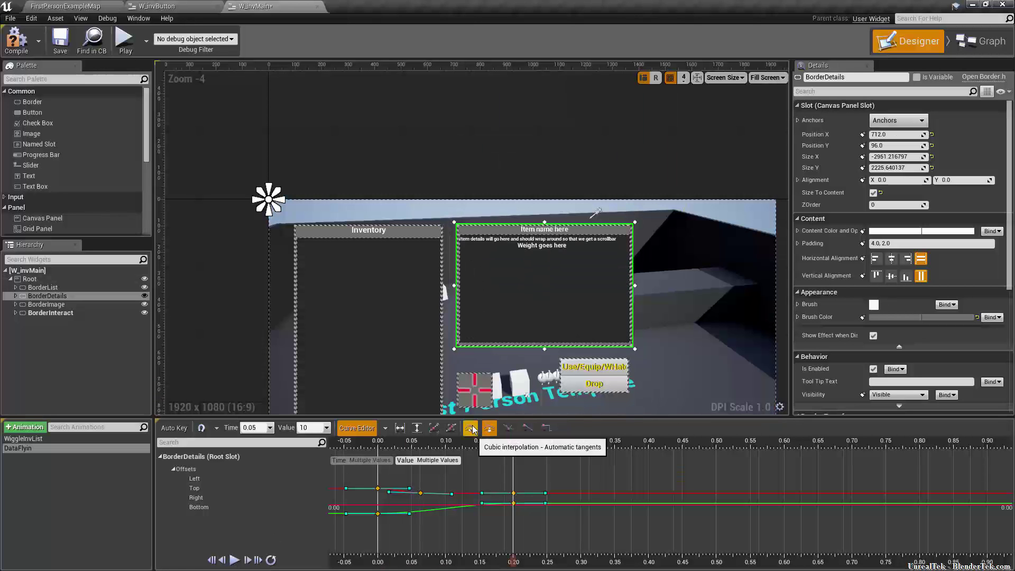
pyautogui.click(472, 429)
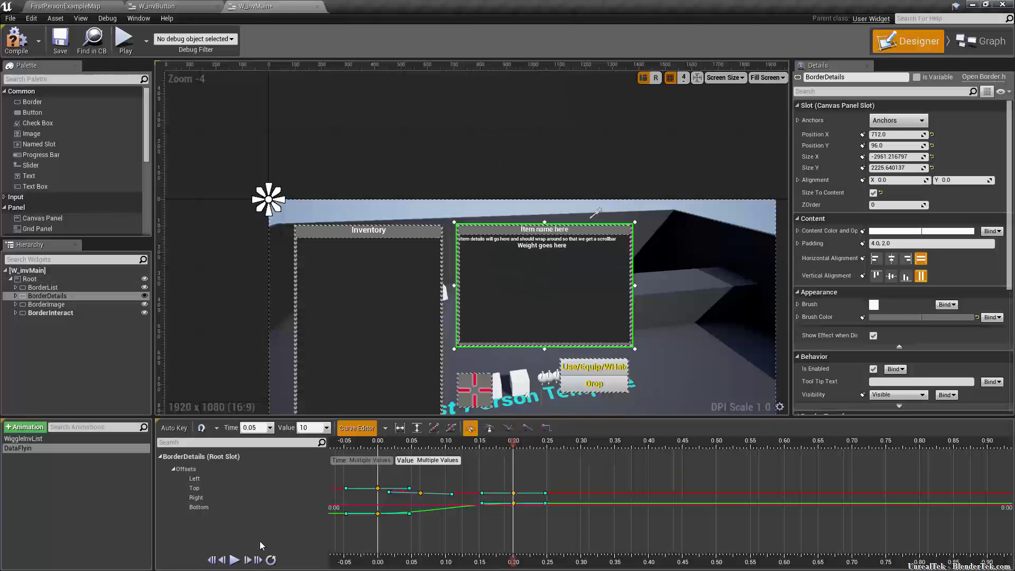
pyautogui.click(234, 561)
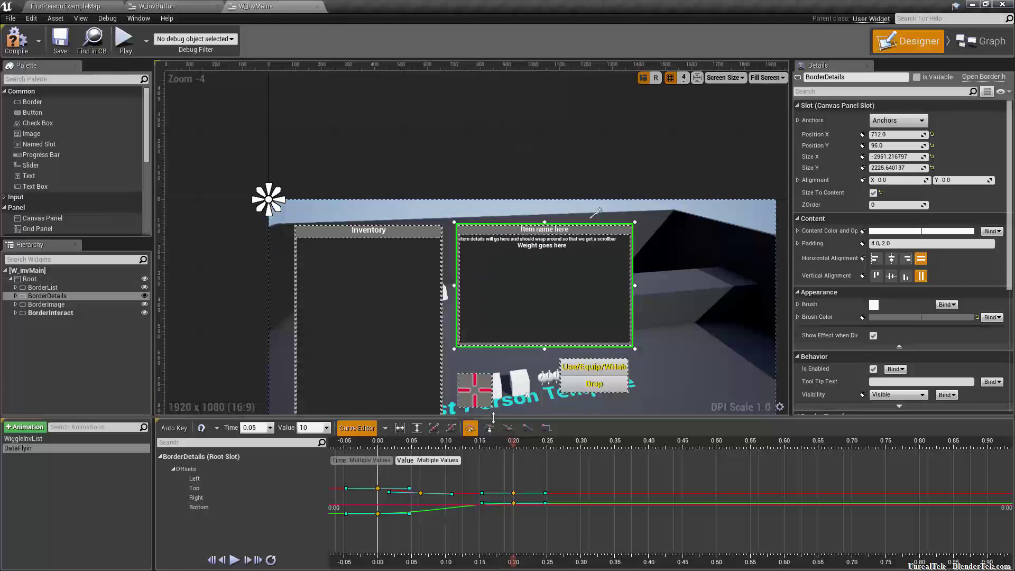
pyautogui.click(488, 428)
pyautogui.click(235, 560)
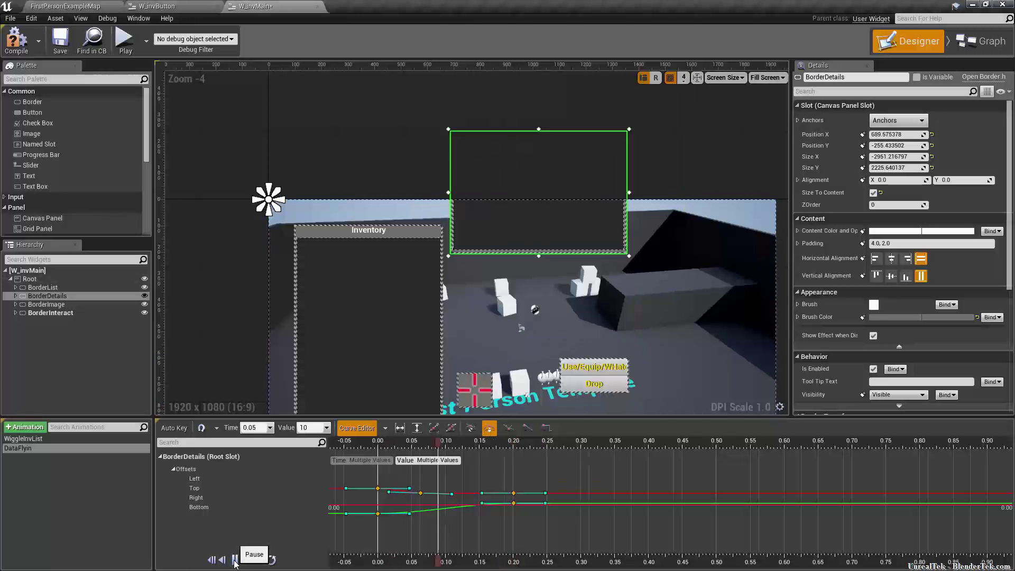
pyautogui.click(469, 429)
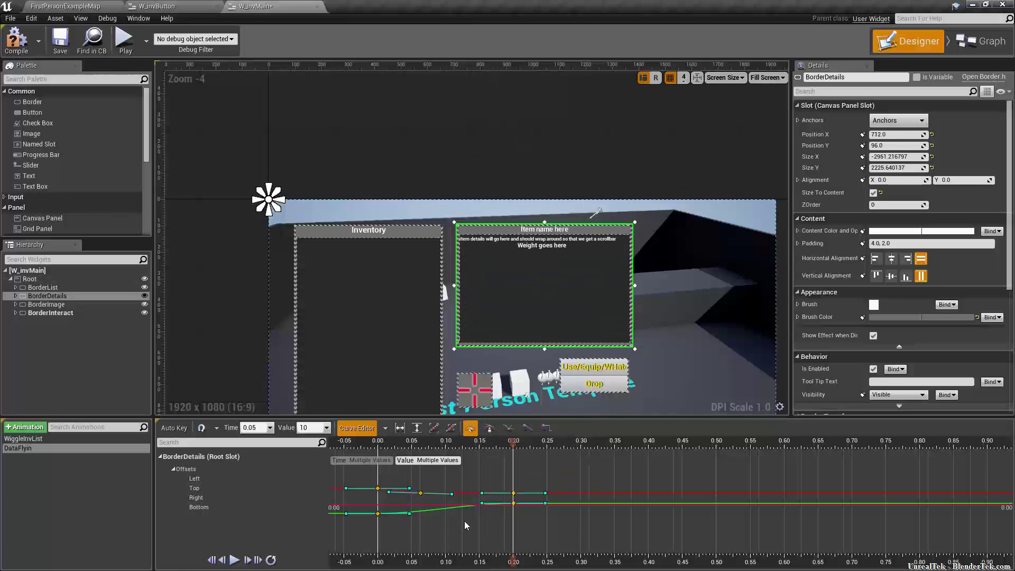
# Step: Try steep tangents on the first and last keys of both the Left and Top offset curves
pyautogui.keyDown('ctrl'); pyautogui.scroll(4, 389, 504); pyautogui.keyUp('ctrl')
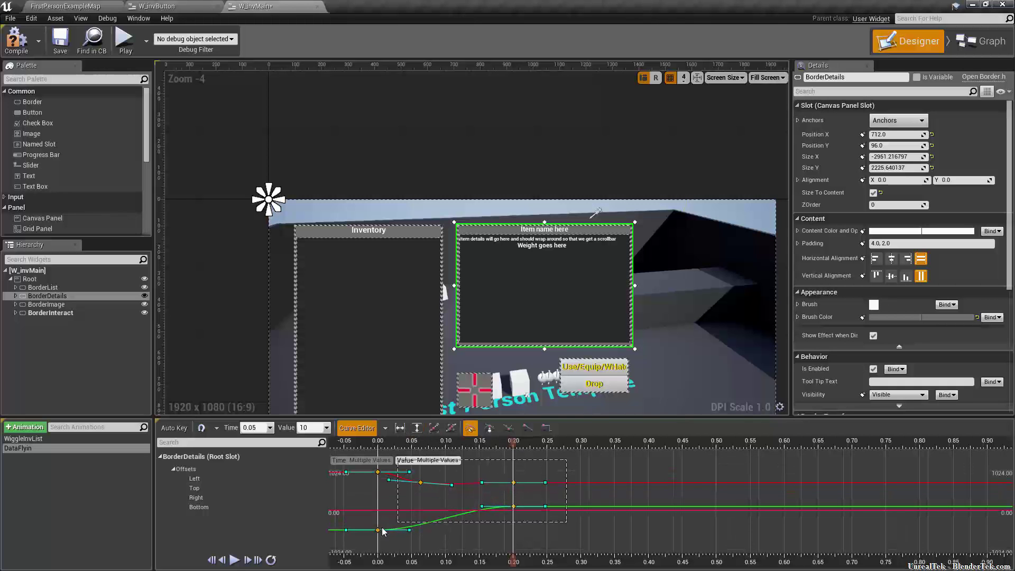
pyautogui.click(417, 428)
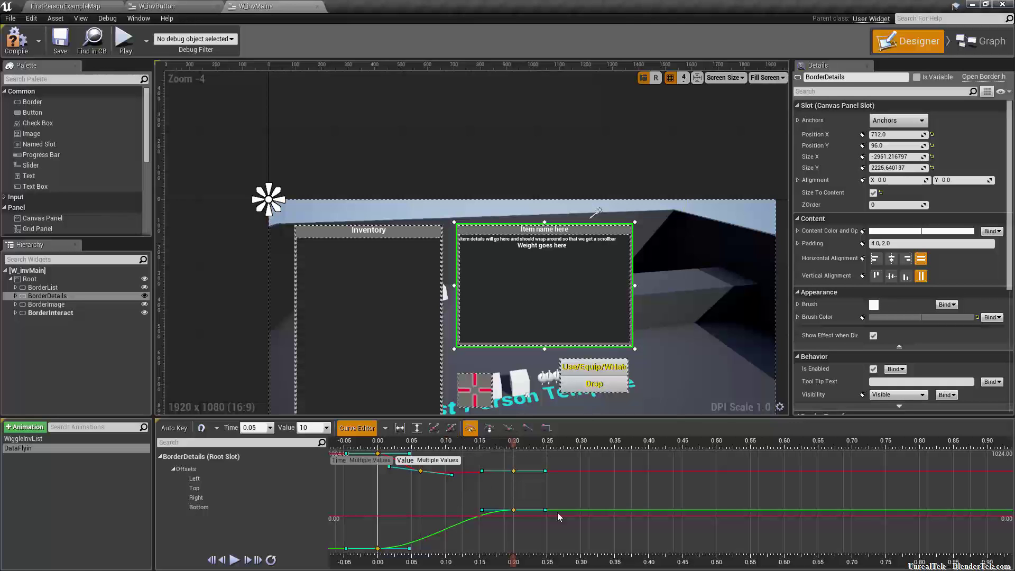
pyautogui.moveTo(614, 496); pyautogui.dragTo(640, 491, button='right')
pyautogui.moveTo(530, 449); pyautogui.dragTo(621, 507, button='right')
pyautogui.scroll(-1, 620, 502)
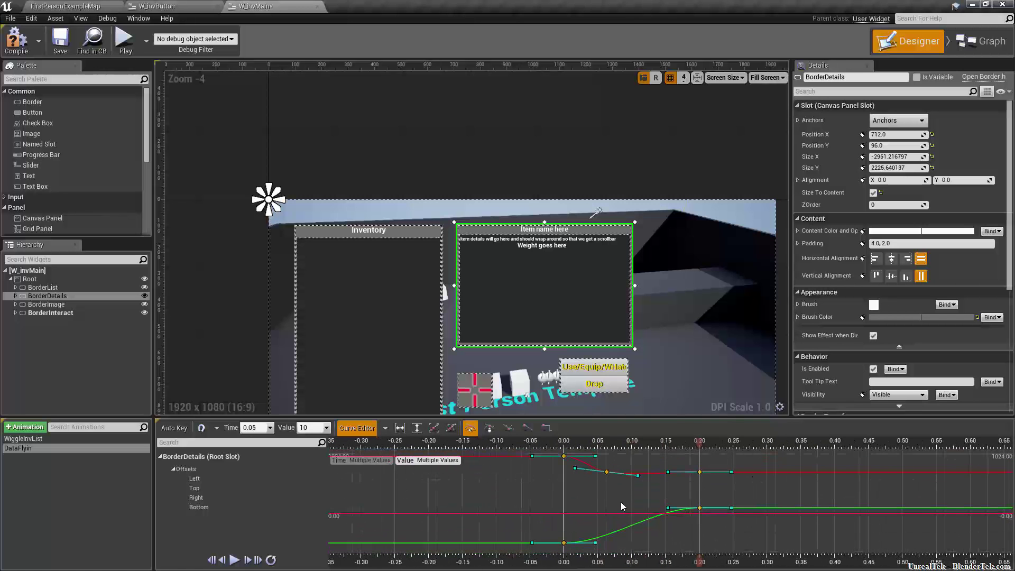
pyautogui.moveTo(633, 417); pyautogui.dragTo(635, 270)
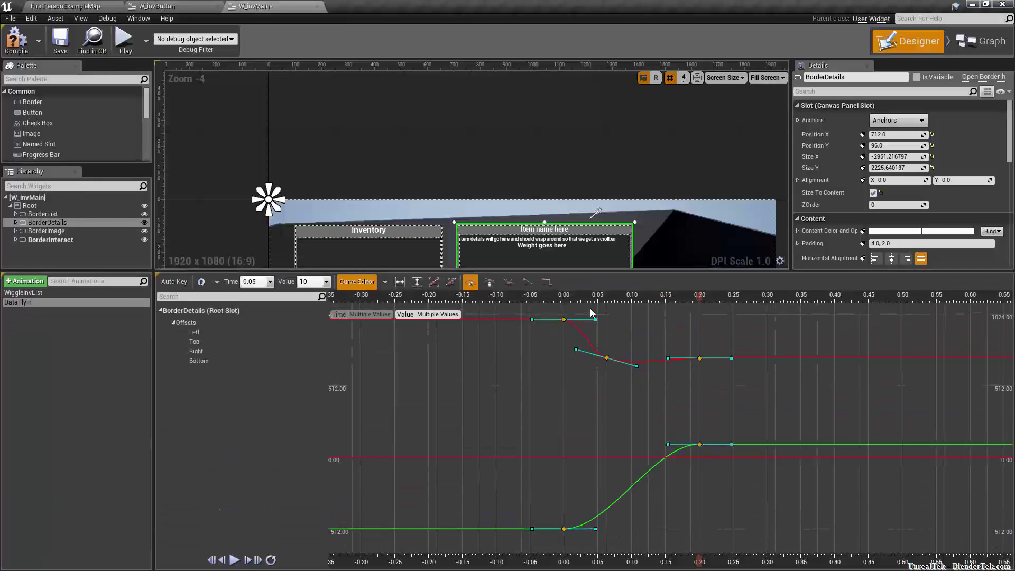
pyautogui.moveTo(597, 319)
pyautogui.mouseDown()
pyautogui.moveTo(585, 345)
pyautogui.moveTo(589, 310)
pyautogui.moveTo(572, 303)
pyautogui.moveTo(593, 309)
pyautogui.mouseUp()
pyautogui.moveTo(581, 347); pyautogui.dragTo(566, 350)
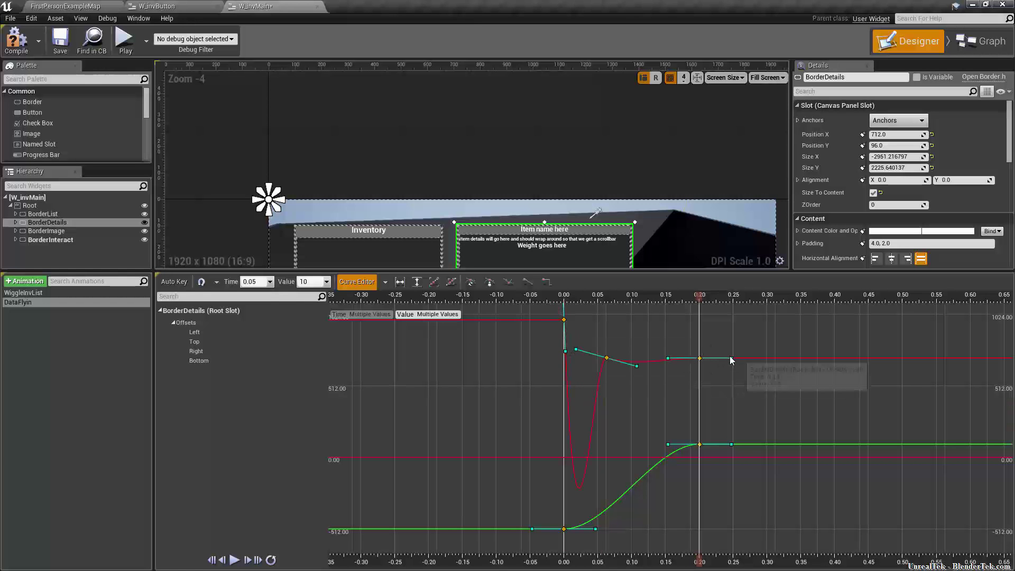
pyautogui.moveTo(731, 358); pyautogui.dragTo(709, 390)
pyautogui.moveTo(533, 530); pyautogui.dragTo(564, 548)
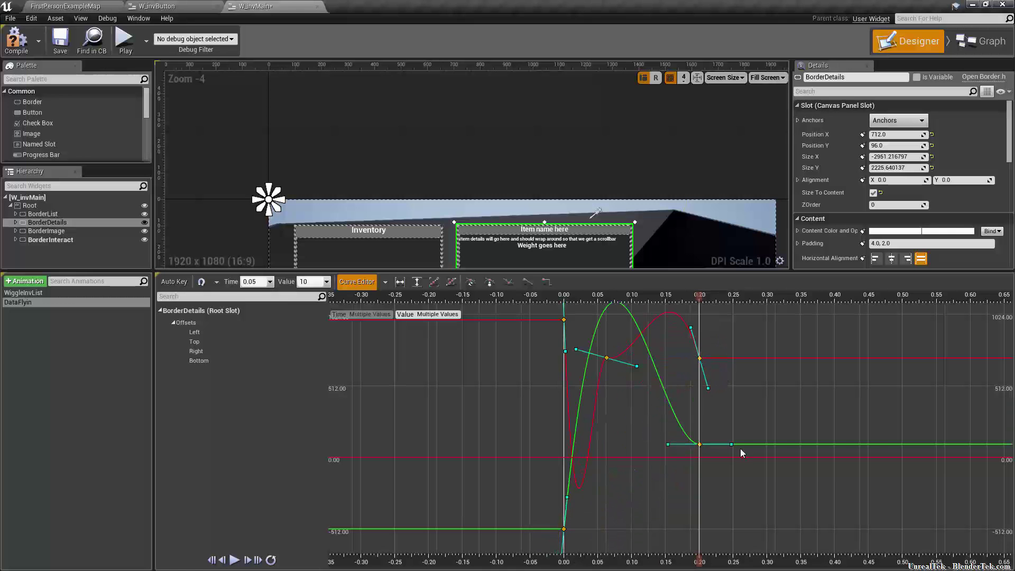
pyautogui.moveTo(731, 444); pyautogui.dragTo(715, 472)
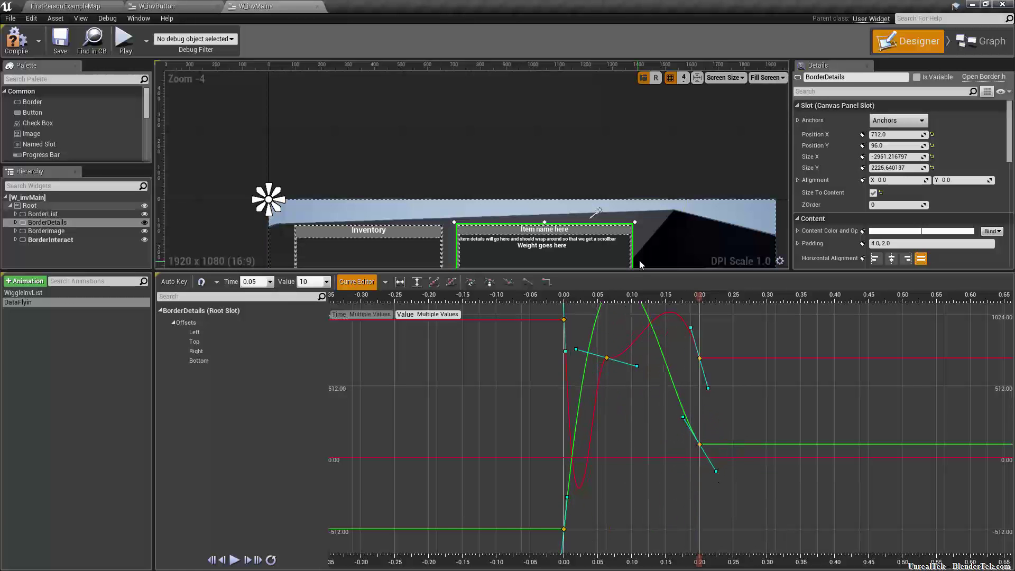
# Step: Play DataFlyin with the steep tangents and undo the tangent edits
pyautogui.moveTo(644, 271); pyautogui.dragTo(618, 464)
pyautogui.click(239, 561)
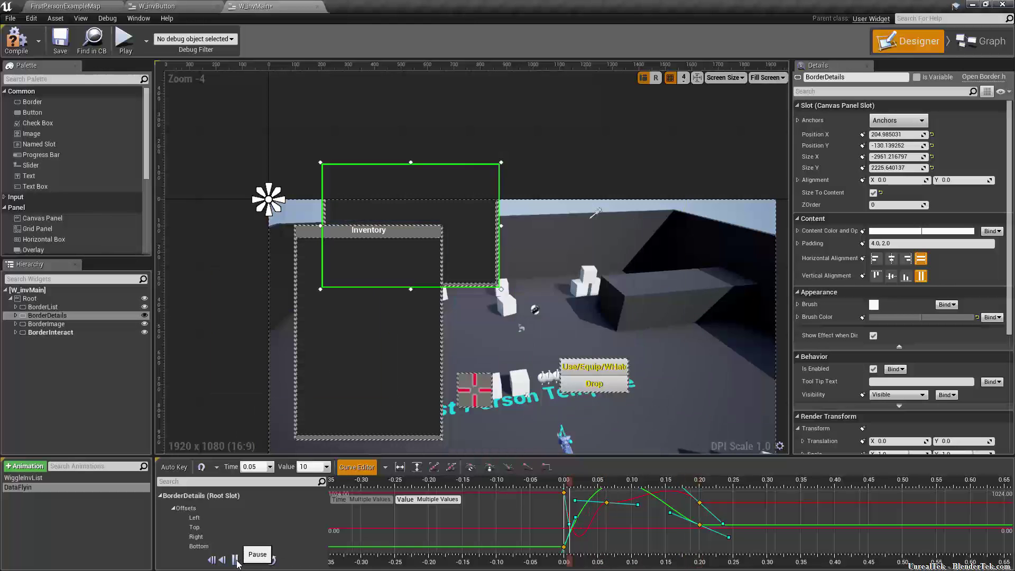
pyautogui.click(236, 560)
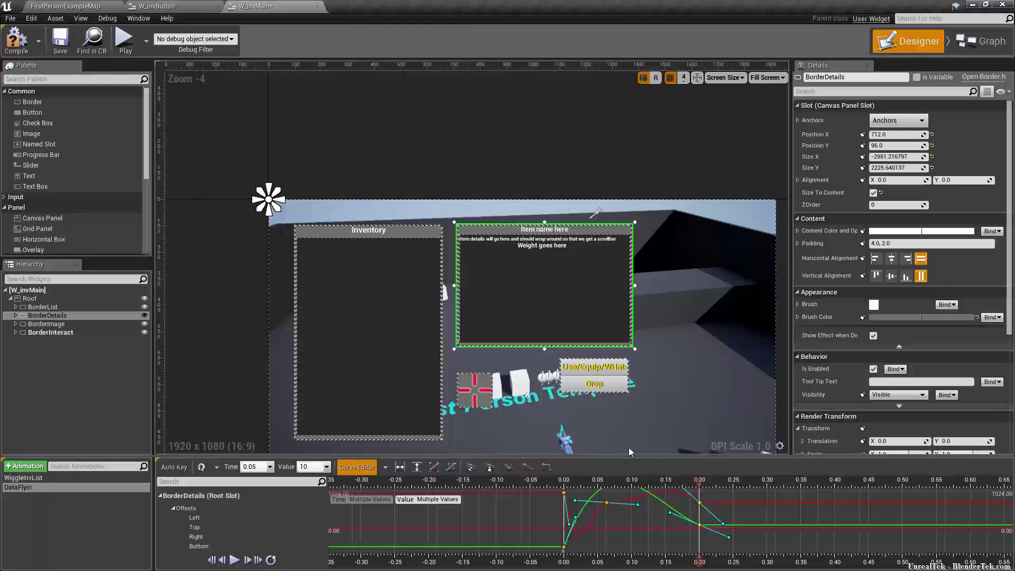
pyautogui.moveTo(629, 456); pyautogui.dragTo(629, 220)
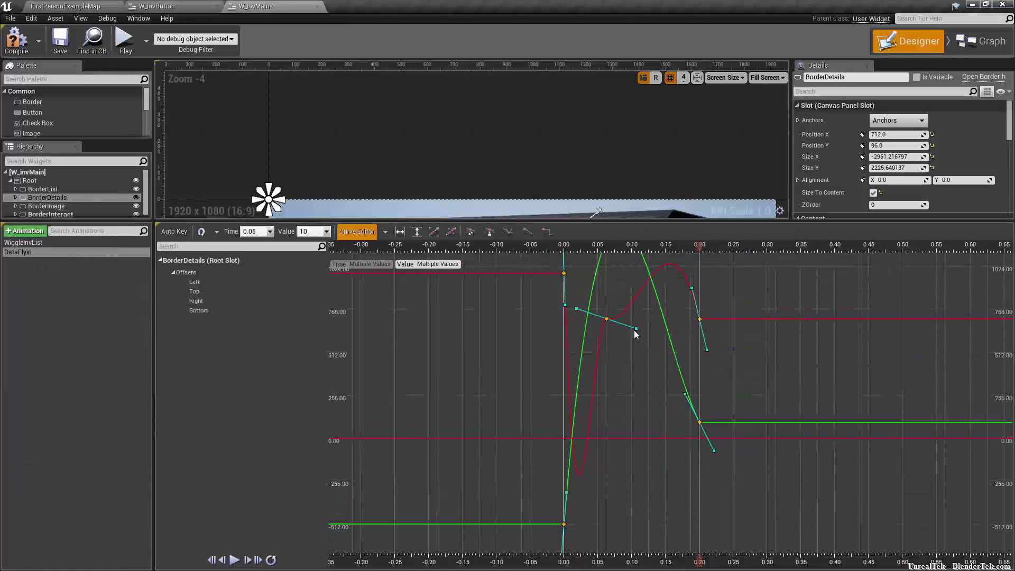
pyautogui.hotkey('ctrl', 'z')
pyautogui.hotkey('ctrl', 'z')
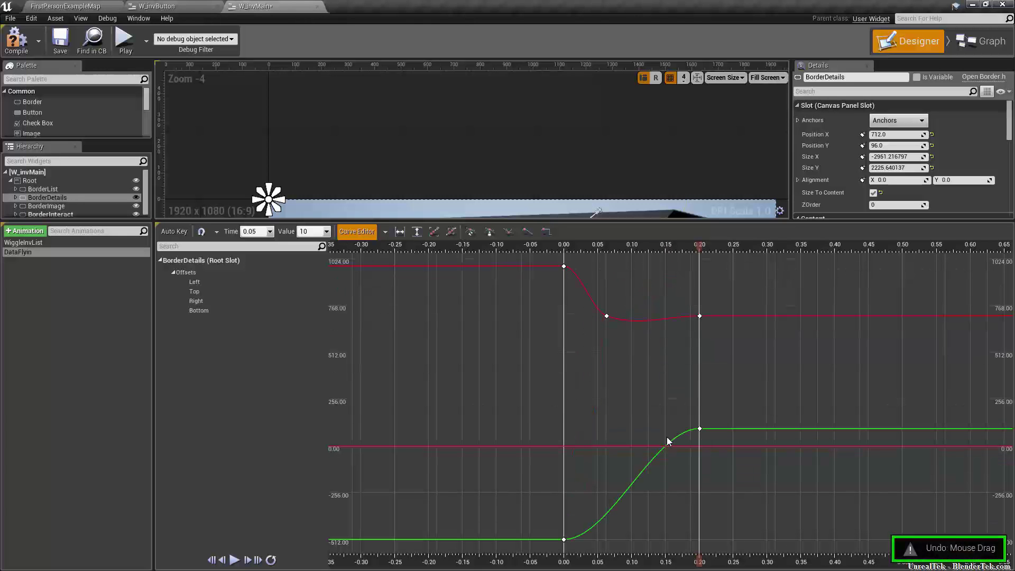
# Step: With all keys selected, tilt the tangents downward on the Left curve's first and middle keys and the Top curve's first key
pyautogui.hotkey('ctrl', 'a')
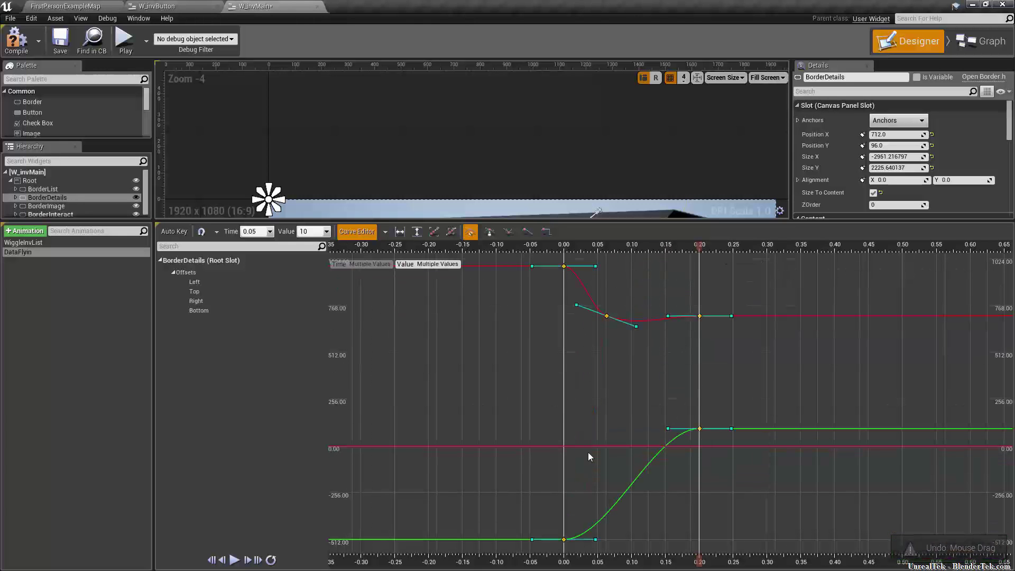
pyautogui.moveTo(596, 268)
pyautogui.mouseDown()
pyautogui.moveTo(594, 287)
pyautogui.moveTo(600, 281)
pyautogui.mouseUp()
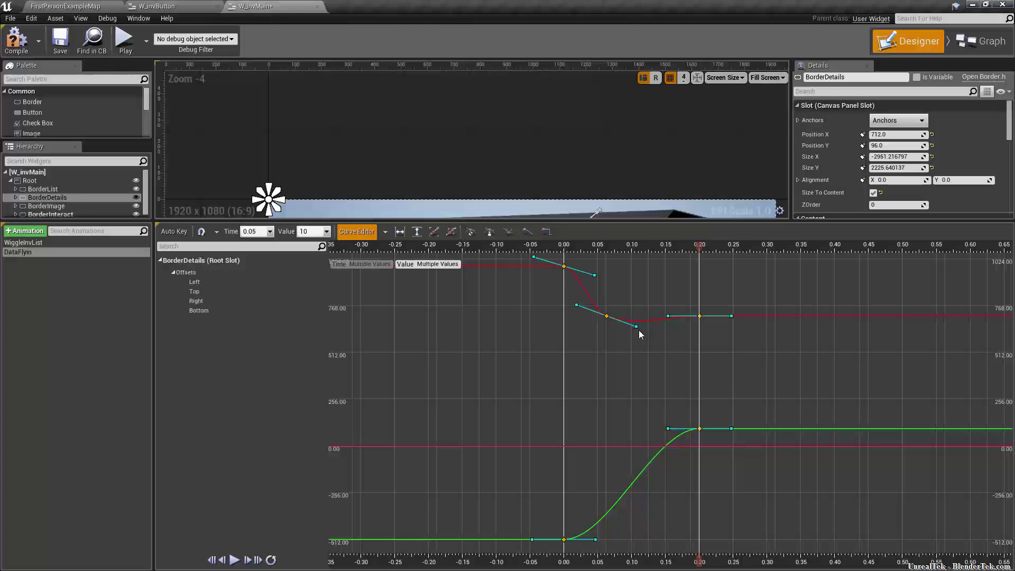
pyautogui.moveTo(637, 327); pyautogui.dragTo(617, 354)
pyautogui.moveTo(596, 540); pyautogui.dragTo(586, 560)
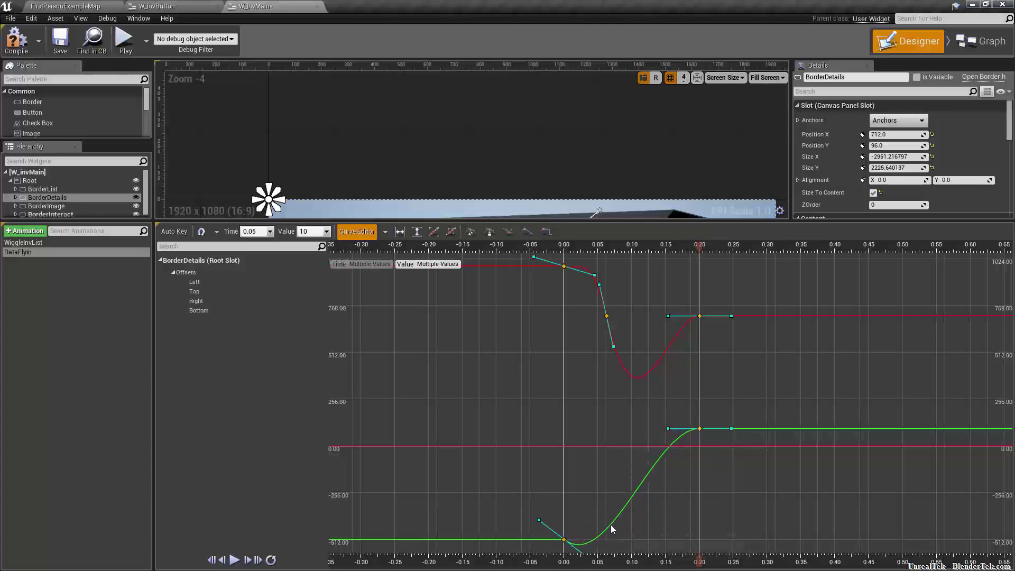
# Step: Try adding a key at about 0.09 seconds on the Top curve, and undo it
pyautogui.rightClick(627, 511)
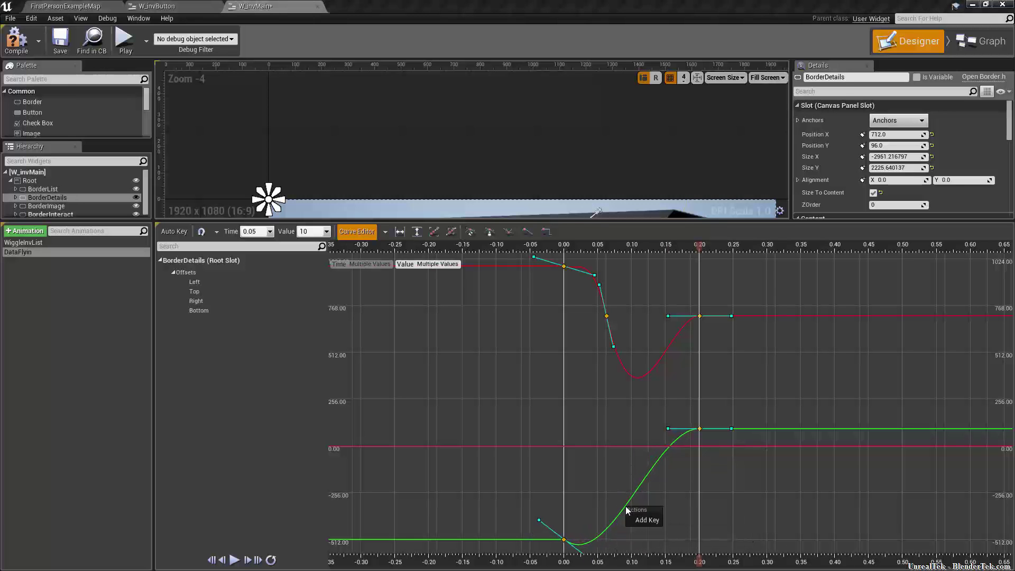
pyautogui.click(630, 519)
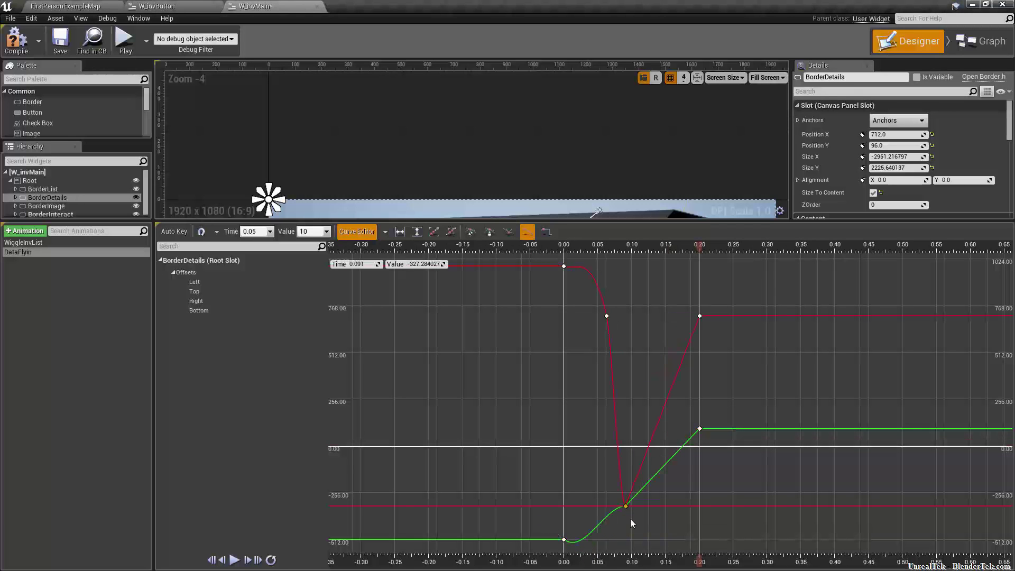
pyautogui.hotkey('ctrl', 'z')
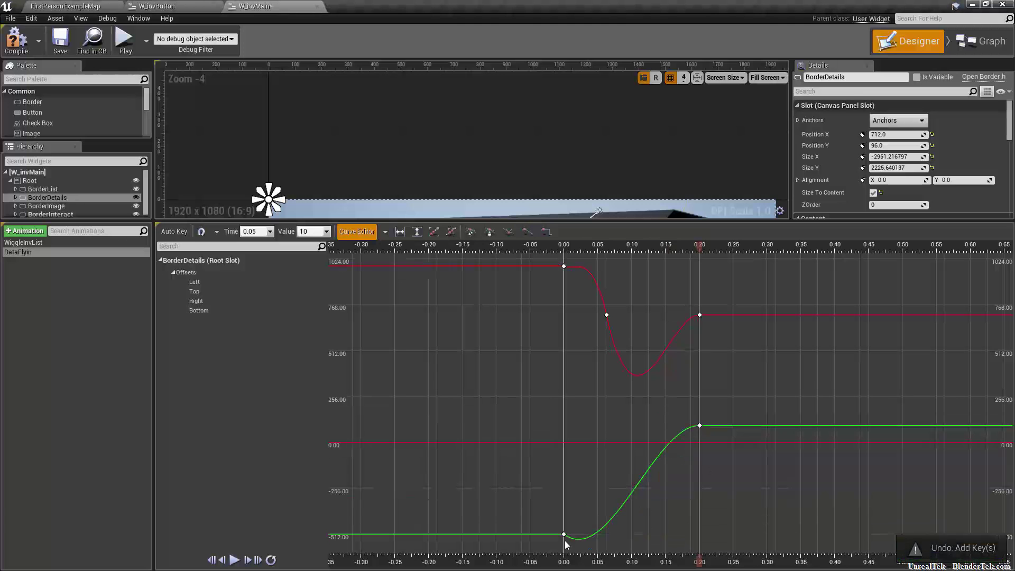
# Step: Tilt the tangent of the Top curve's last key steeply downward for an overshoot and play the animation
pyautogui.click(563, 535)
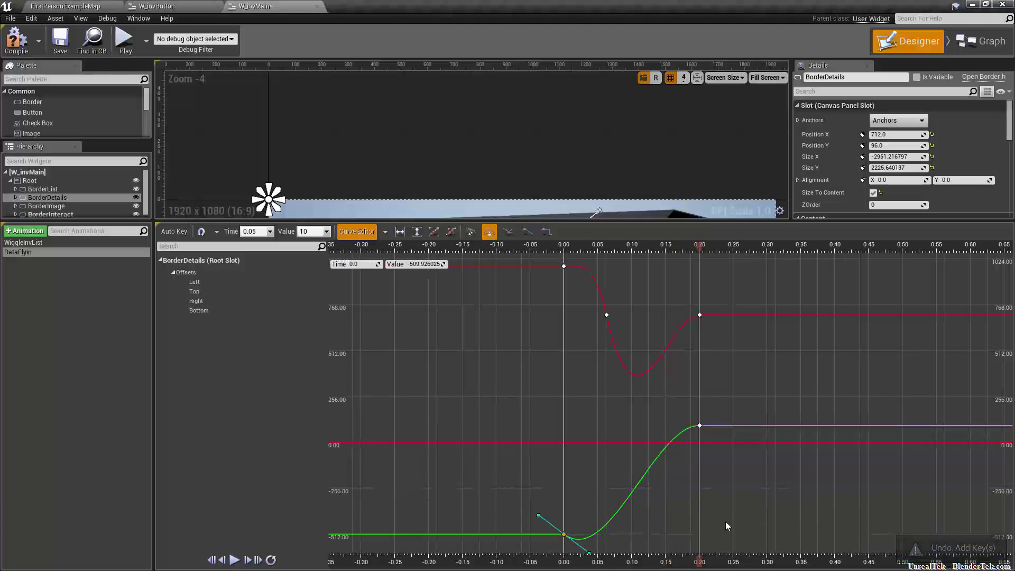
pyautogui.click(699, 426)
pyautogui.moveTo(731, 426); pyautogui.dragTo(714, 475)
pyautogui.moveTo(582, 221); pyautogui.dragTo(585, 458)
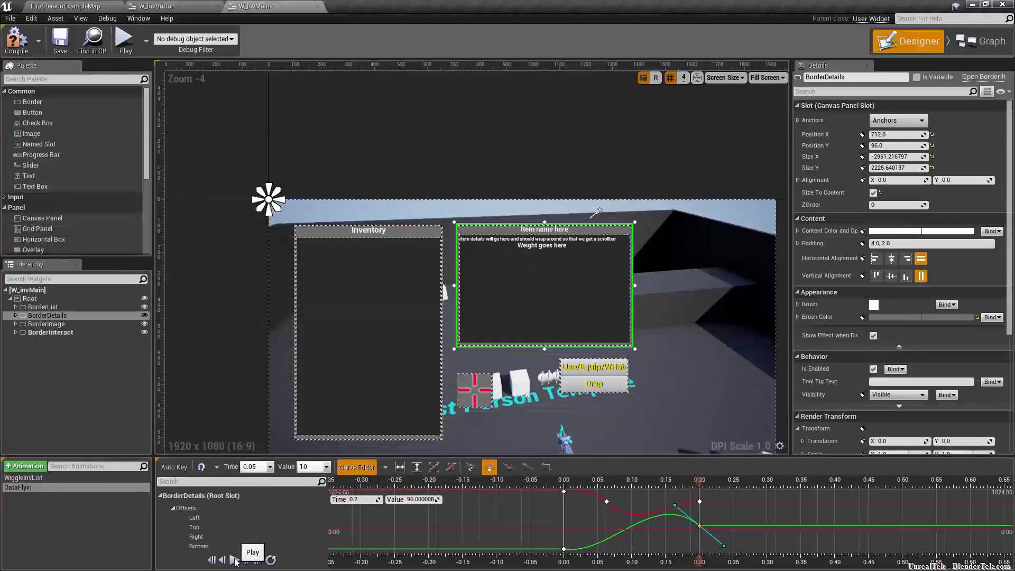
pyautogui.click(235, 561)
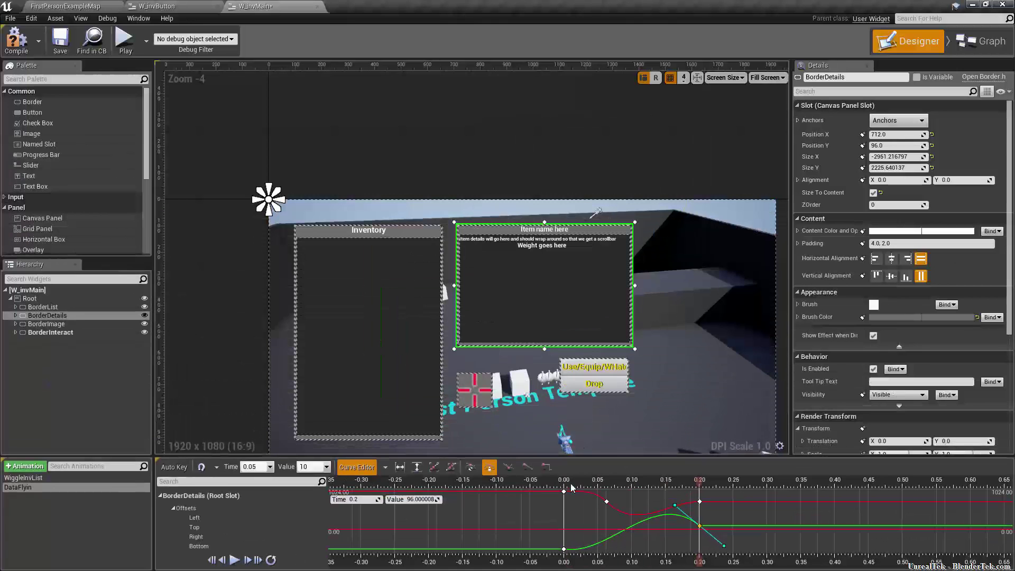
# Step: Reset the Top curve's last key to automatic tangents, tilt its tangent gently downward, and play the animation
pyautogui.click(470, 467)
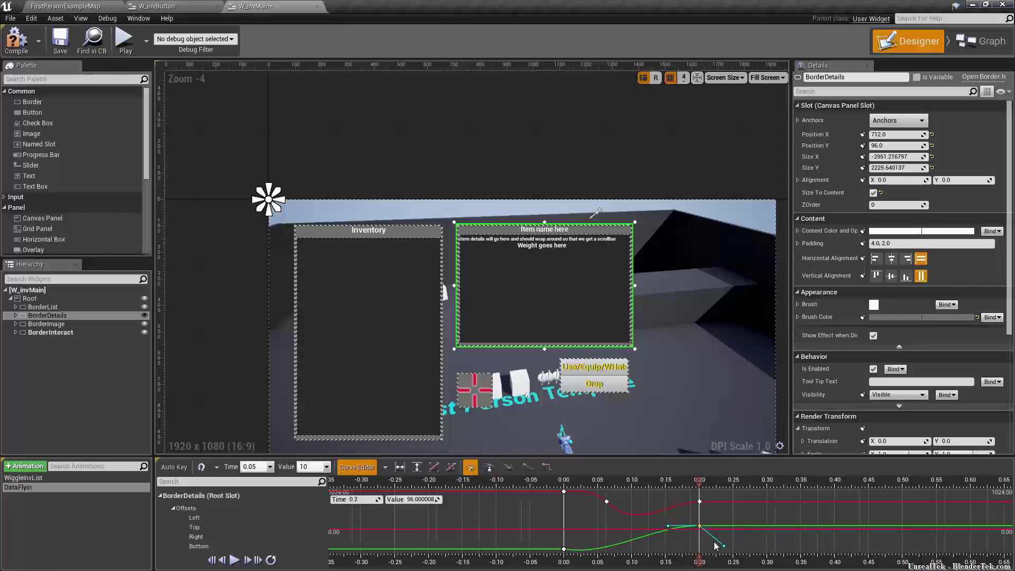
pyautogui.moveTo(724, 547); pyautogui.dragTo(724, 539)
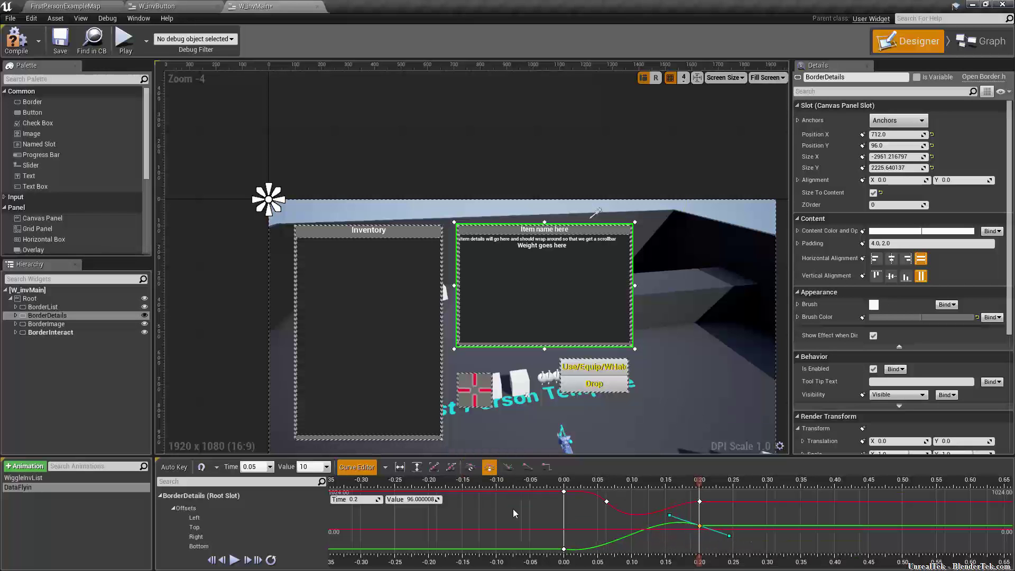
pyautogui.click(239, 561)
# Step: Try steep falling and steep rising tangents on the Left curve's middle key, playing the animation for each
pyautogui.click(607, 502)
pyautogui.moveTo(607, 533); pyautogui.dragTo(634, 520)
pyautogui.moveTo(621, 468); pyautogui.dragTo(631, 500)
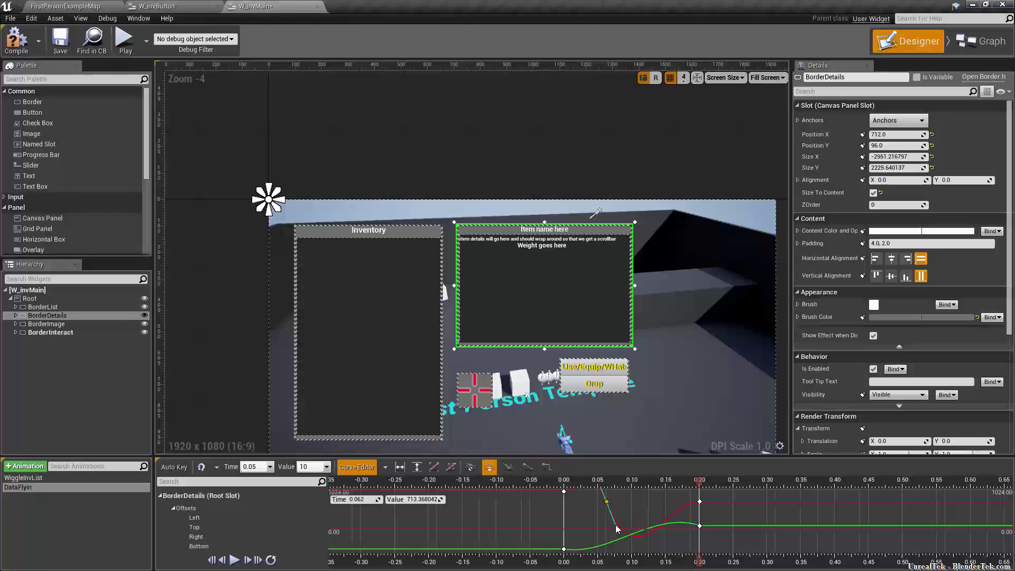
pyautogui.click(234, 560)
pyautogui.moveTo(618, 530); pyautogui.dragTo(617, 459)
pyautogui.click(234, 560)
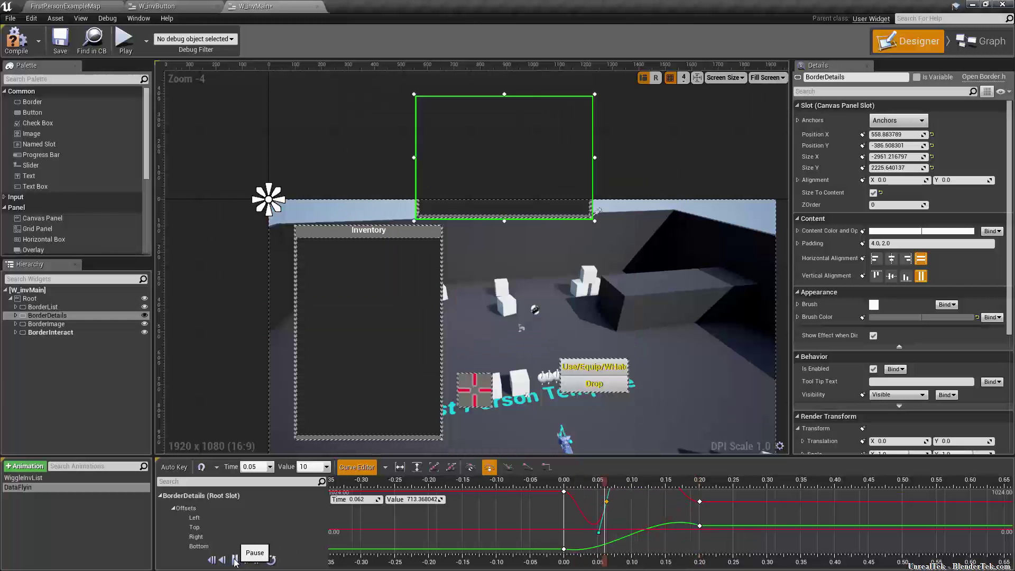
# Step: Ease the tangent of the Left curve's middle key to a gentler rising slope
pyautogui.click(588, 533)
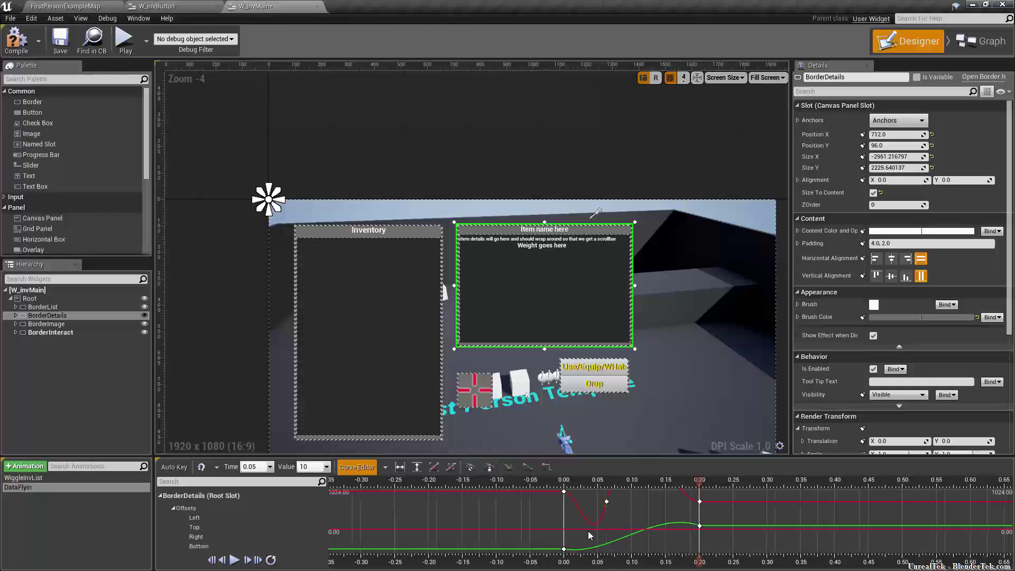
pyautogui.click(607, 503)
pyautogui.moveTo(597, 533); pyautogui.dragTo(586, 526)
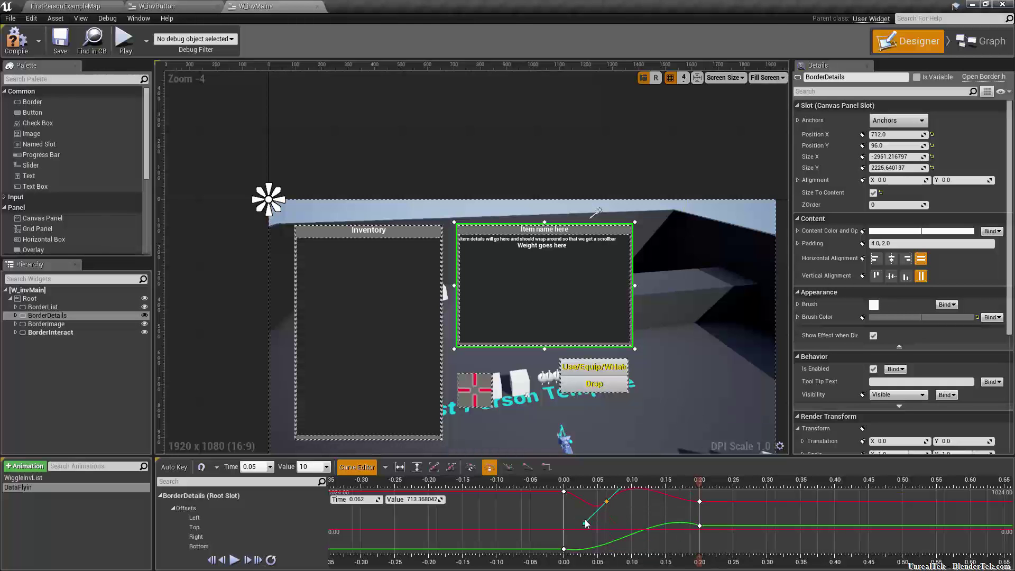
# Step: Adjust the tangent of the Left curve's first key so the curve dips gently toward the middle key
pyautogui.click(564, 492)
pyautogui.click(592, 502)
pyautogui.click(563, 492)
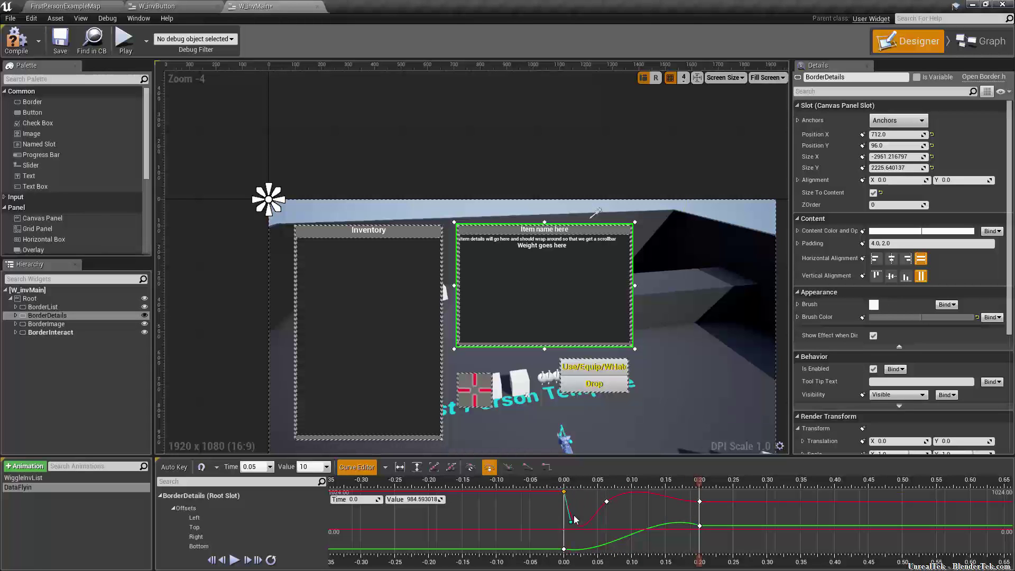
pyautogui.moveTo(587, 469)
pyautogui.mouseDown()
pyautogui.moveTo(573, 459)
pyautogui.moveTo(582, 512)
pyautogui.moveTo(589, 474)
pyautogui.mouseUp()
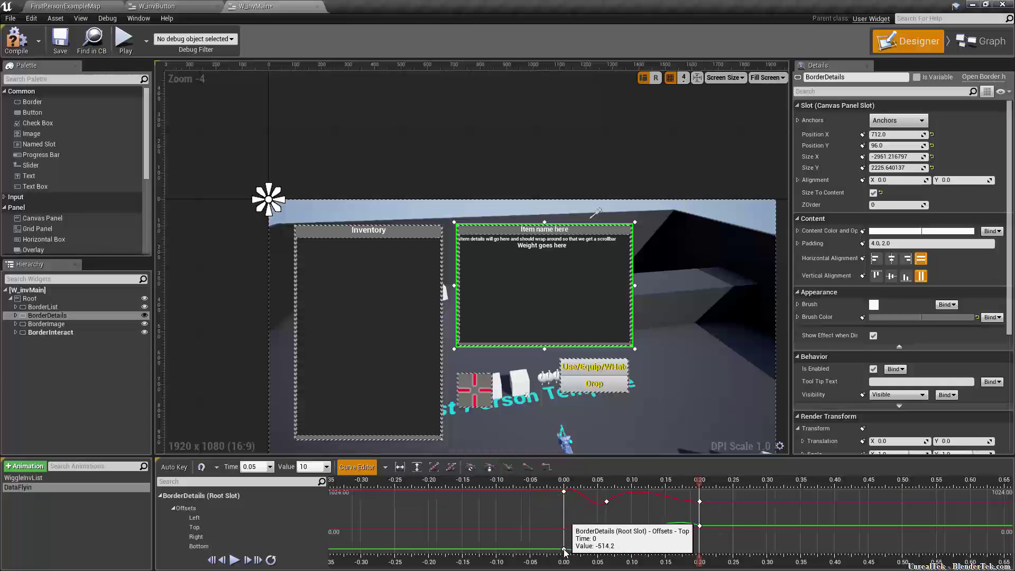
# Step: Tilt the tangent of the Top curve's first key upward so the curve rises straight away, and play the animation
pyautogui.click(564, 549)
pyautogui.moveTo(532, 546); pyautogui.dragTo(532, 566)
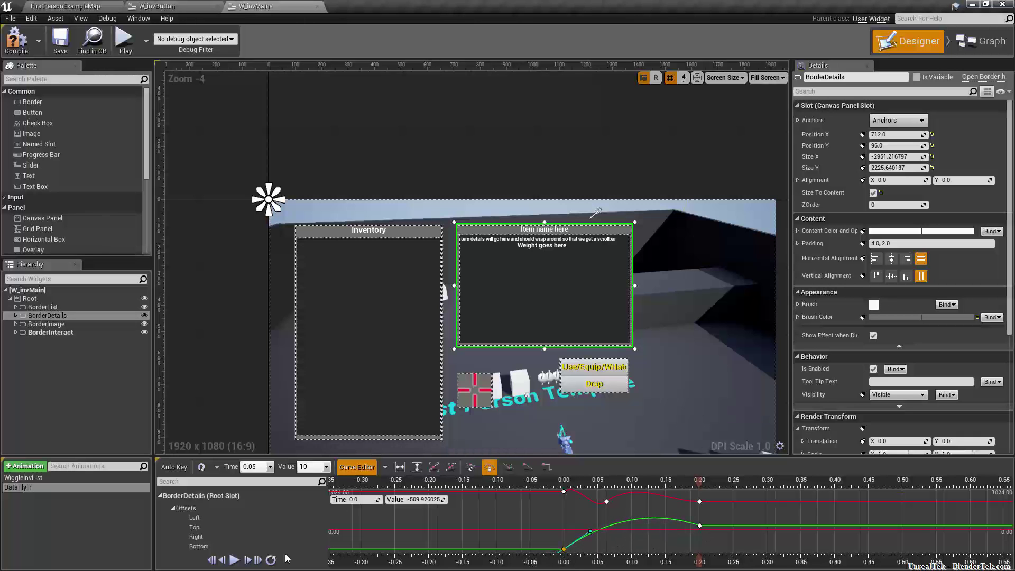
pyautogui.click(239, 560)
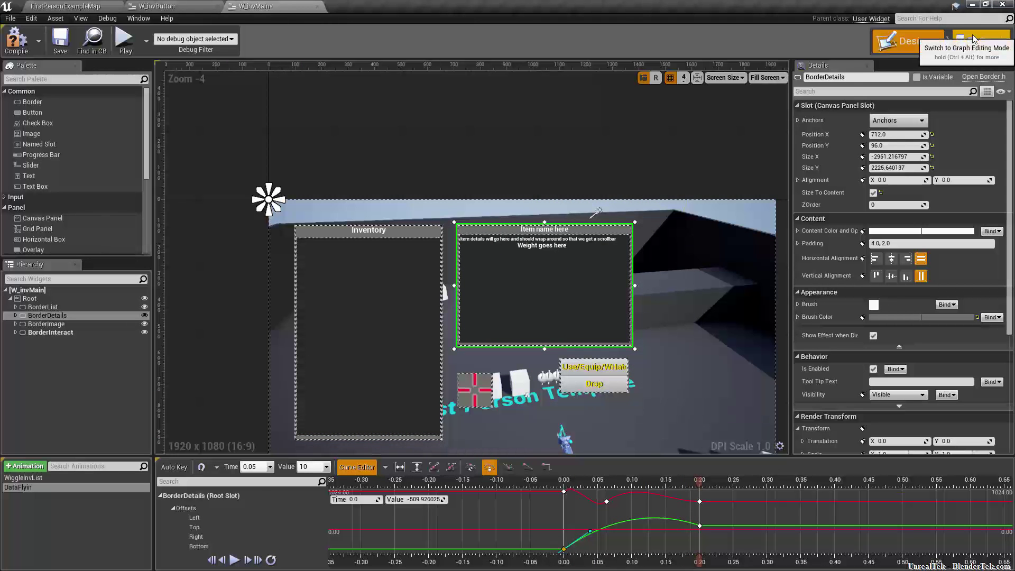
# Step: Add a custom event below the WiggleInvListAnim event in the W_invMain event graph
pyautogui.click(975, 39)
pyautogui.scroll(4, 545, 328)
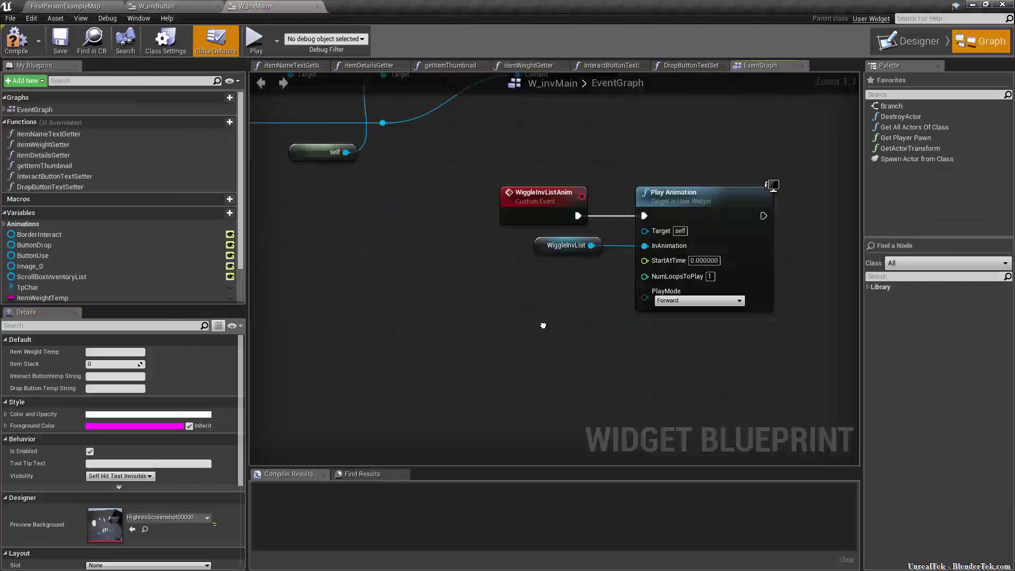
pyautogui.moveTo(470, 309); pyautogui.dragTo(478, 305, button='right')
pyautogui.rightClick(478, 304)
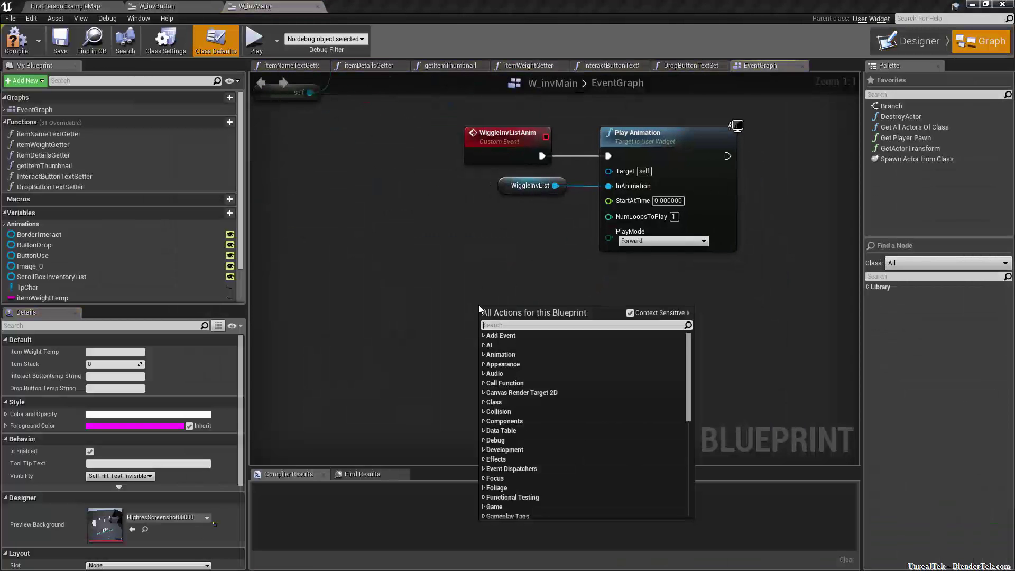
pyautogui.write('custom event')
pyautogui.press('Return')
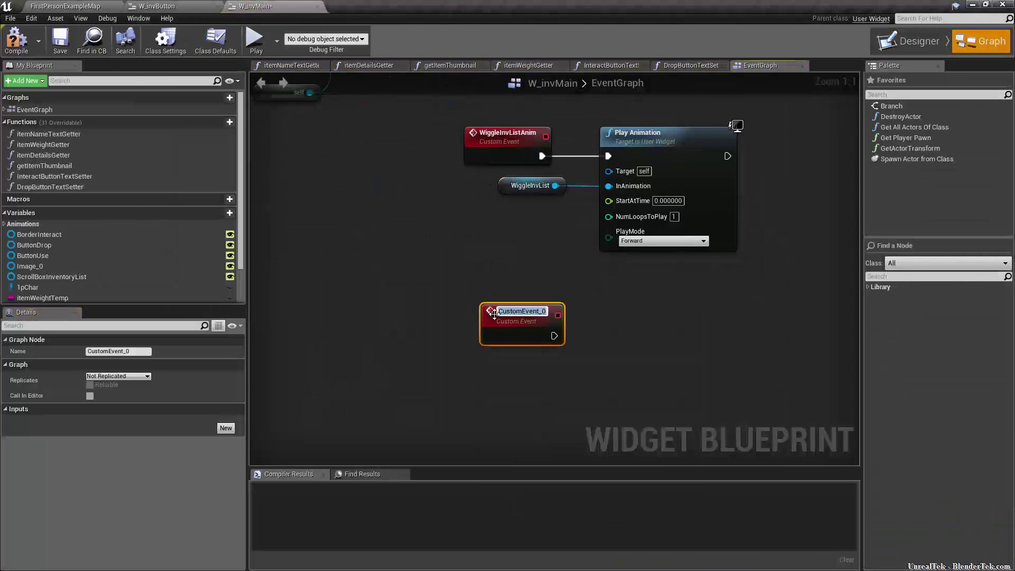
pyautogui.press('Return')
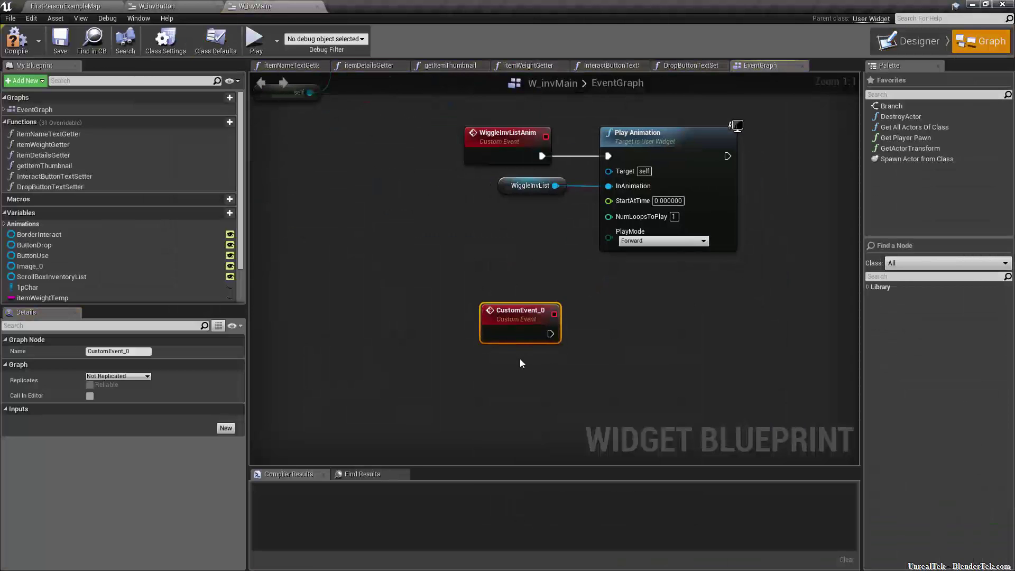
# Step: Name the new custom event DataFlyInAnim
pyautogui.press('F2')
pyautogui.write('DataFly')
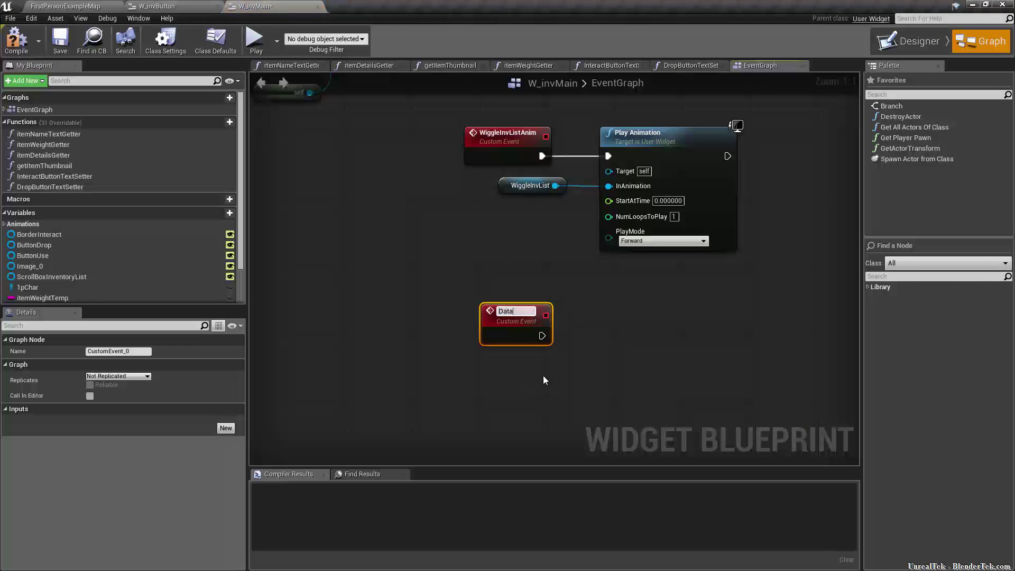
pyautogui.press('BackSpace')
pyautogui.press('BackSpace')
pyautogui.press('BackSpace')
pyautogui.write('FlyInAnim')
pyautogui.press('Return')
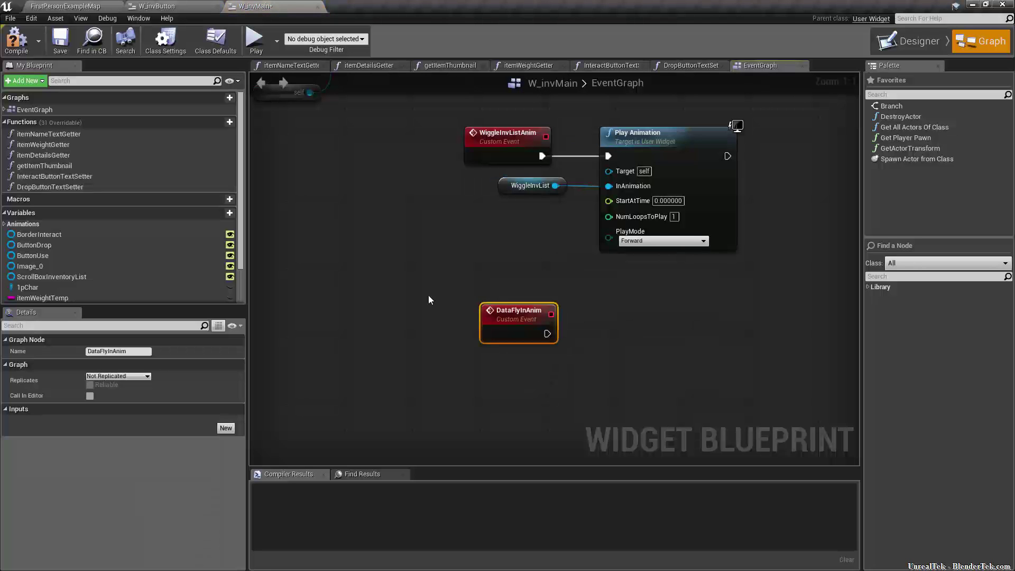
# Step: Make the DataFlyInAnim event play the DataFlyin animation through a connected copy of the Play Animation node
pyautogui.click(714, 153)
pyautogui.hotkey('ctrl', 'c')
pyautogui.hotkey('ctrl', 'v')
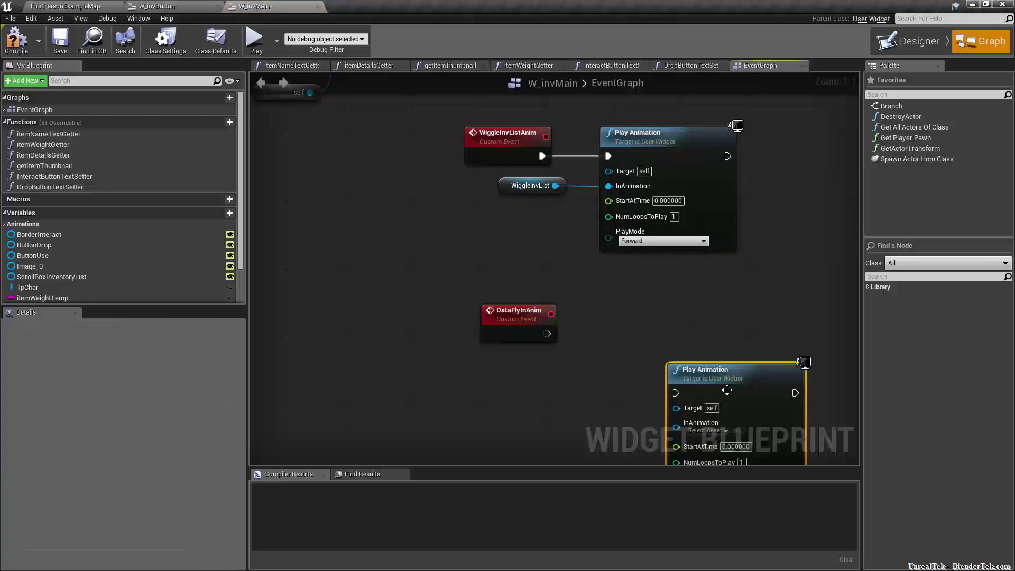
pyautogui.moveTo(722, 366); pyautogui.dragTo(647, 290)
pyautogui.moveTo(550, 336); pyautogui.dragTo(616, 317)
pyautogui.click(23, 224)
pyautogui.moveTo(48, 236); pyautogui.dragTo(623, 355)
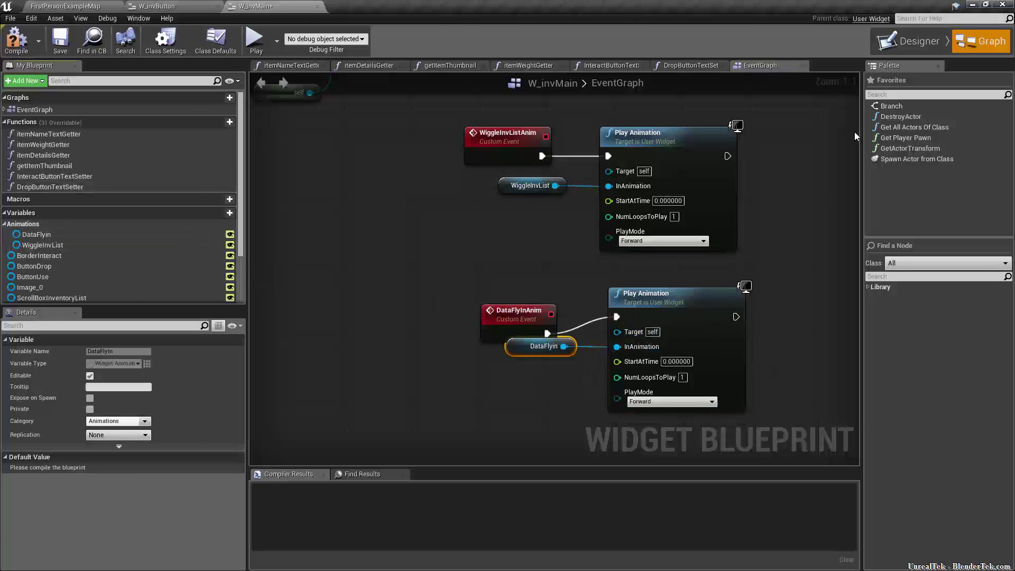
# Step: In the W_invButton event graph, branch w_invMainRef through a reroute node while keeping it wired directly to Wiggle Inv List Anim's Target
pyautogui.click(926, 41)
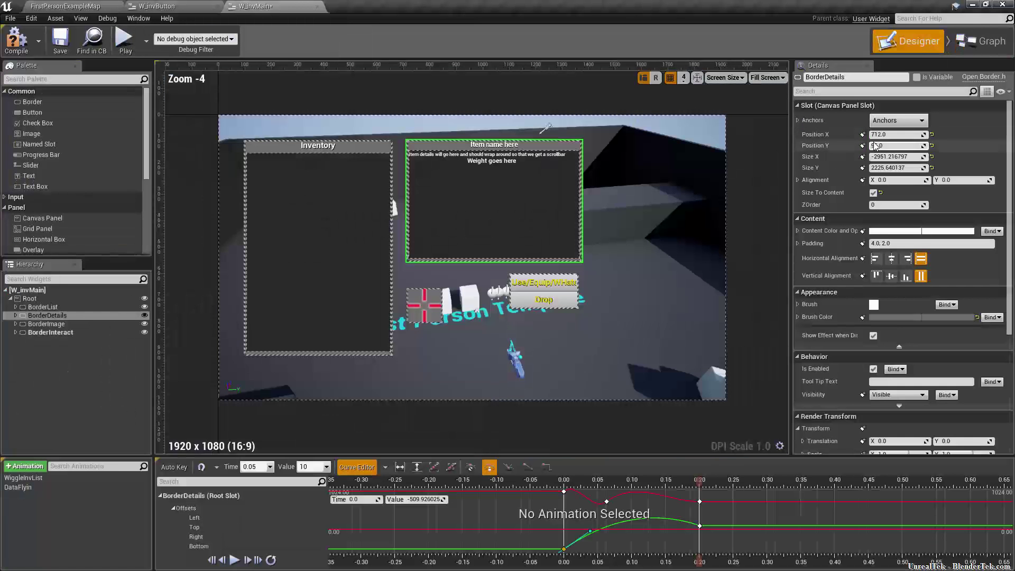
pyautogui.click(153, 6)
pyautogui.click(981, 40)
pyautogui.moveTo(646, 232); pyautogui.dragTo(475, 254, button='right')
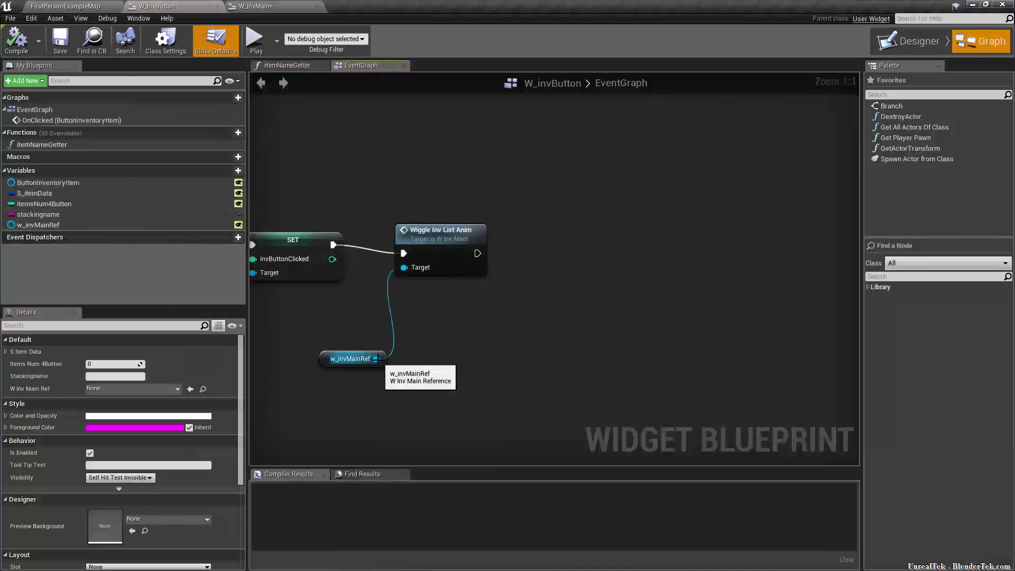
pyautogui.doubleClick(391, 315)
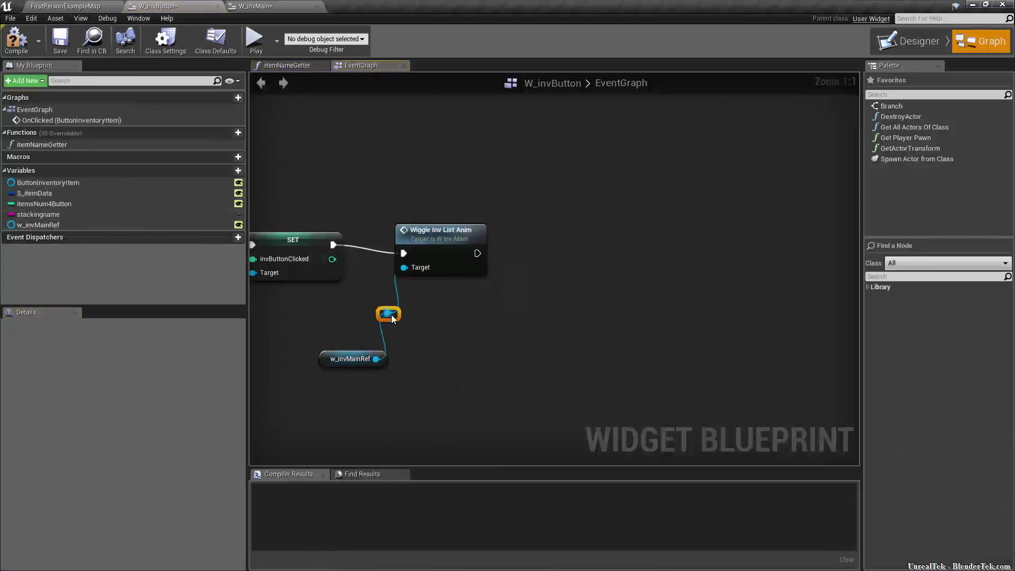
pyautogui.moveTo(391, 315); pyautogui.dragTo(513, 369)
pyautogui.moveTo(376, 359); pyautogui.dragTo(404, 267)
pyautogui.moveTo(507, 365)
pyautogui.mouseDown()
pyautogui.moveTo(583, 247)
pyautogui.moveTo(512, 363)
pyautogui.mouseUp()
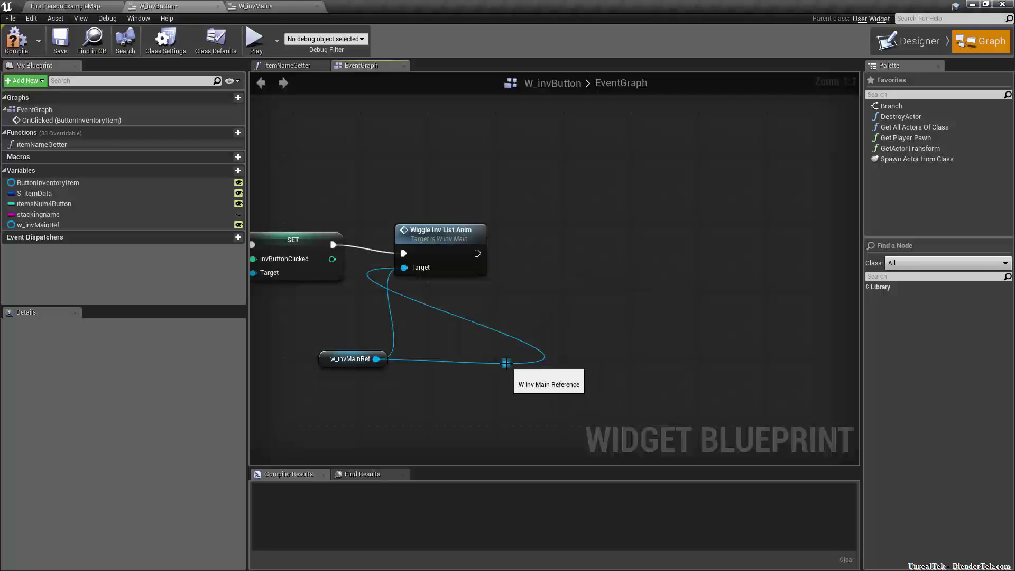
pyautogui.moveTo(376, 359); pyautogui.dragTo(410, 270)
# Step: Call Data Fly in Anim from the rerouted w_invMainRef reference and run it after Wiggle Inv List Anim
pyautogui.moveTo(506, 363); pyautogui.dragTo(539, 252)
pyautogui.write('datafly')
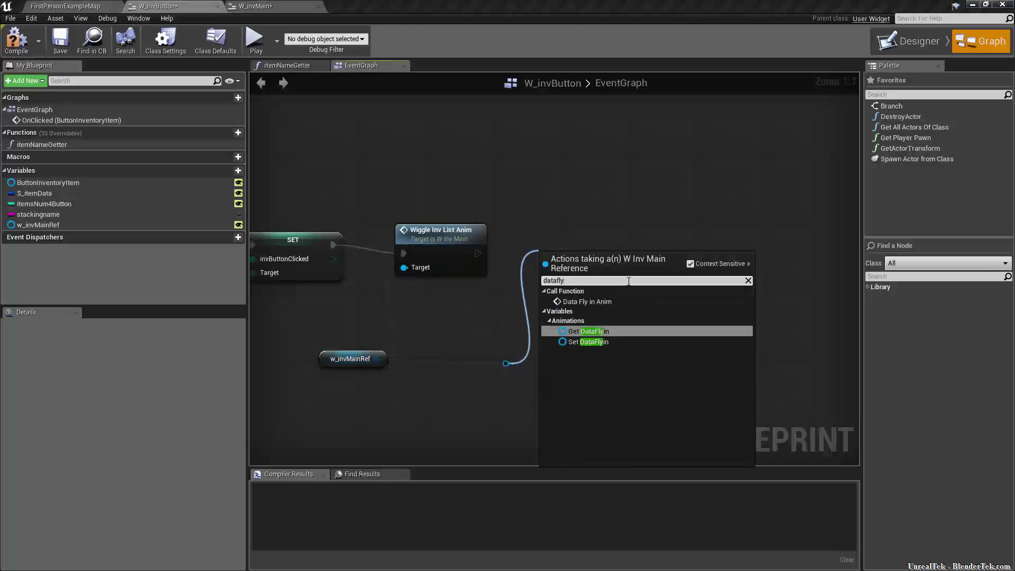
pyautogui.click(603, 301)
pyautogui.moveTo(477, 253); pyautogui.dragTo(567, 250)
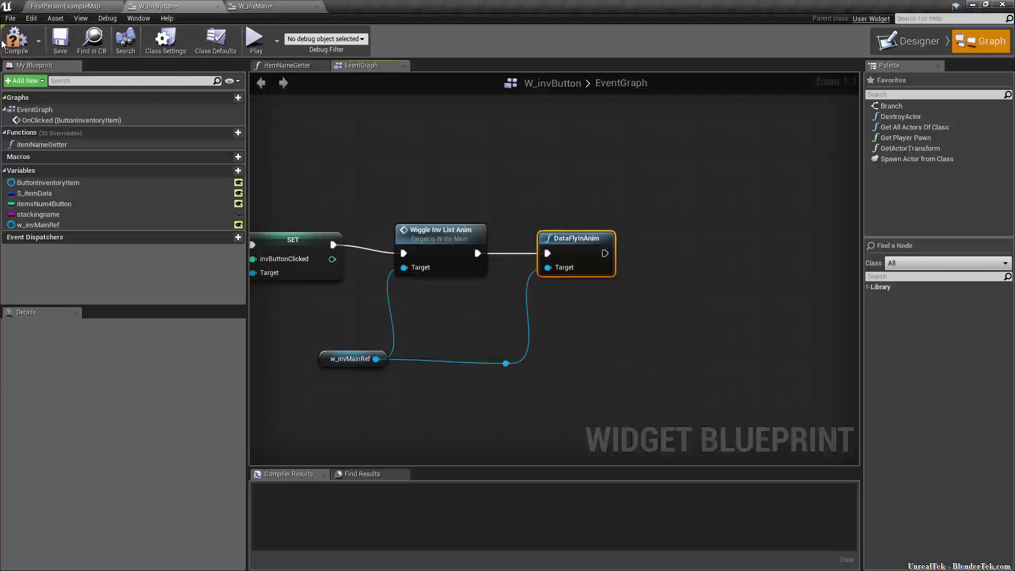
# Step: Compile the W_invButton and W_invMain blueprints so the Data Fly in Anim call resolves
pyautogui.click(78, 10)
pyautogui.click(254, 6)
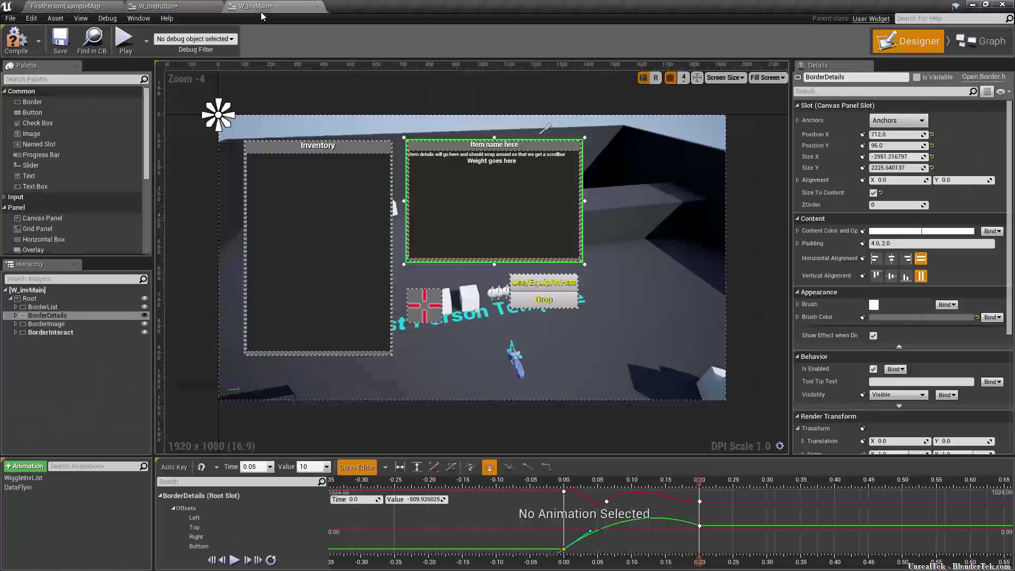
pyautogui.click(153, 6)
pyautogui.click(24, 38)
pyautogui.click(30, 37)
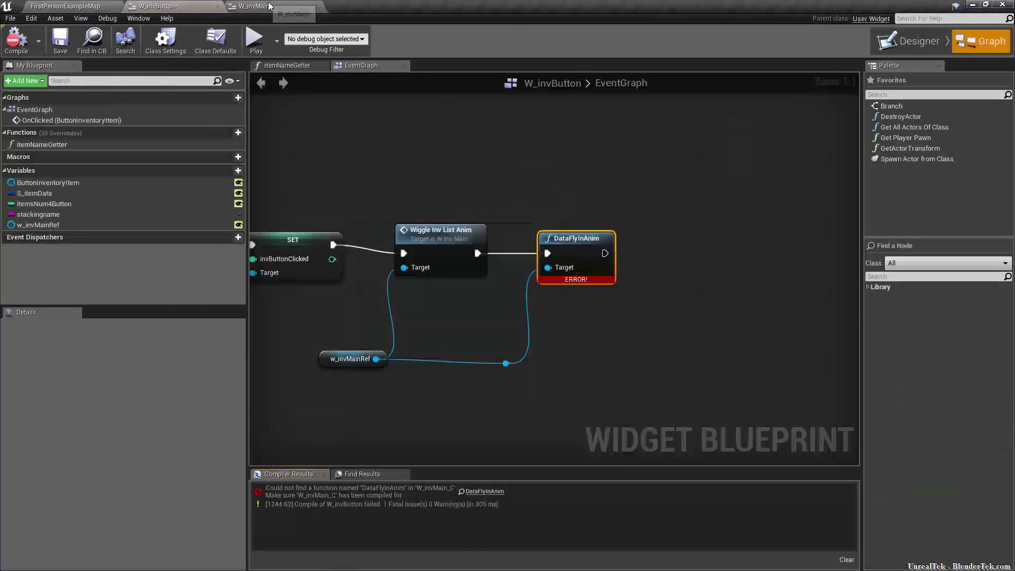
pyautogui.click(261, 10)
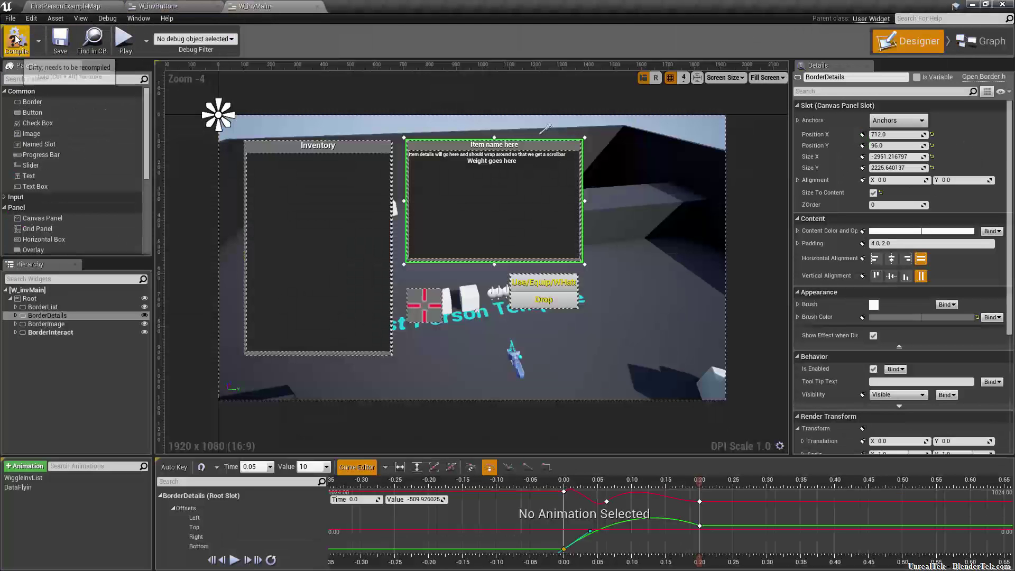
pyautogui.click(164, 7)
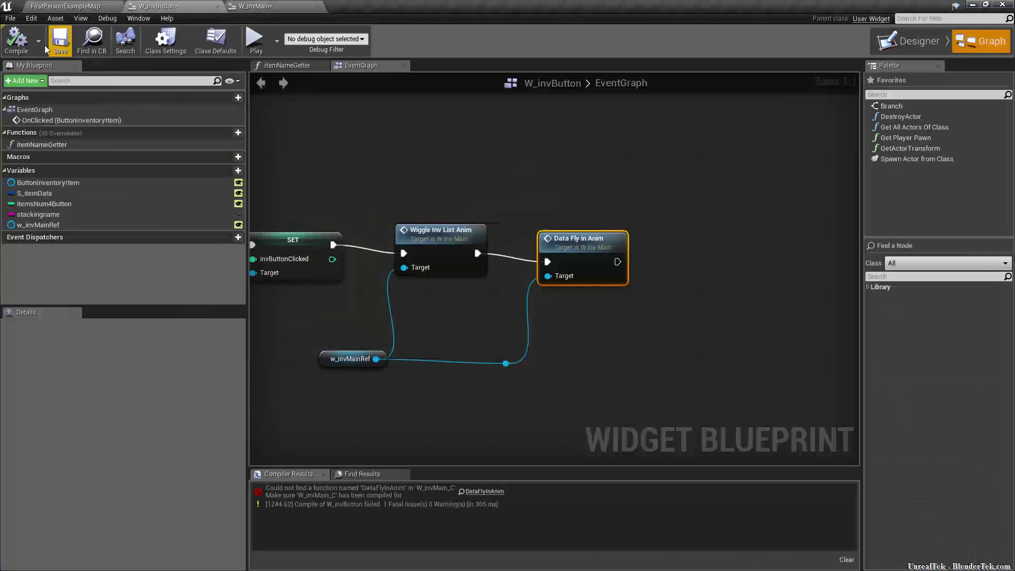
# Step: Play-test FirstPersonExampleMap, open the inventory and select Peice of Wood to check the details fly-in, and stop the game
pyautogui.click(74, 7)
pyautogui.click(480, 39)
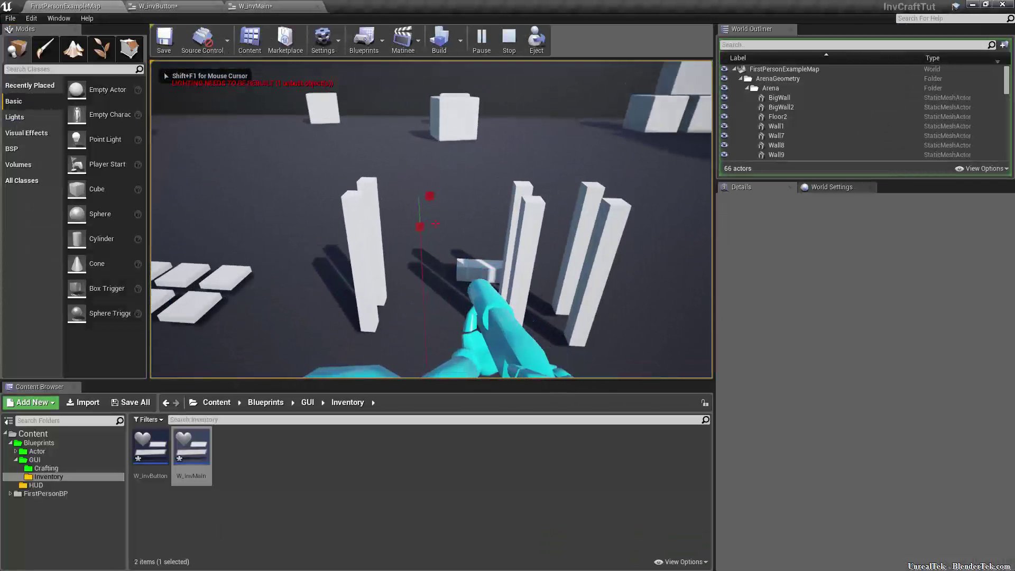
pyautogui.press('i')
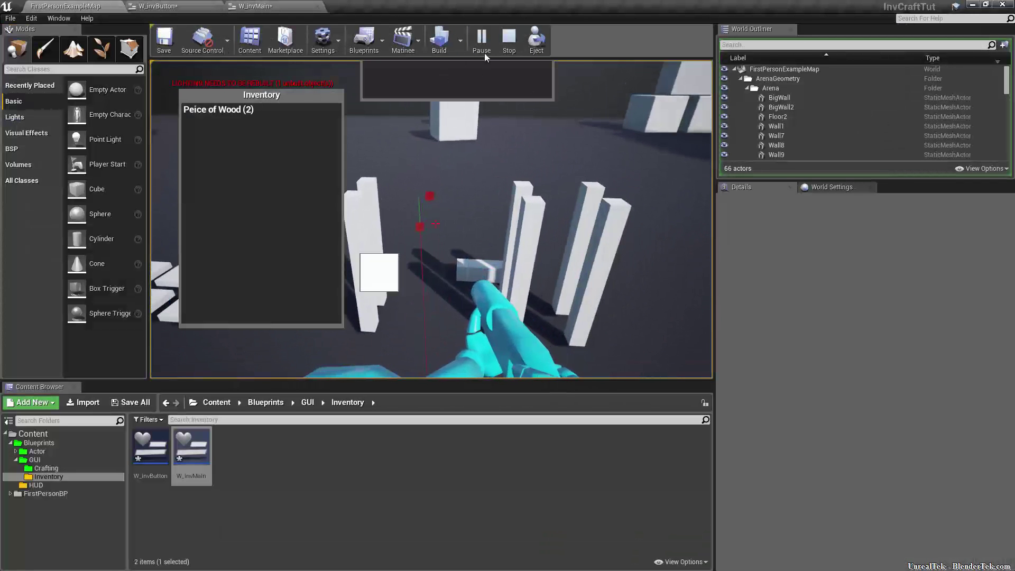
pyautogui.click(225, 109)
pyautogui.click(224, 110)
pyautogui.press('Escape')
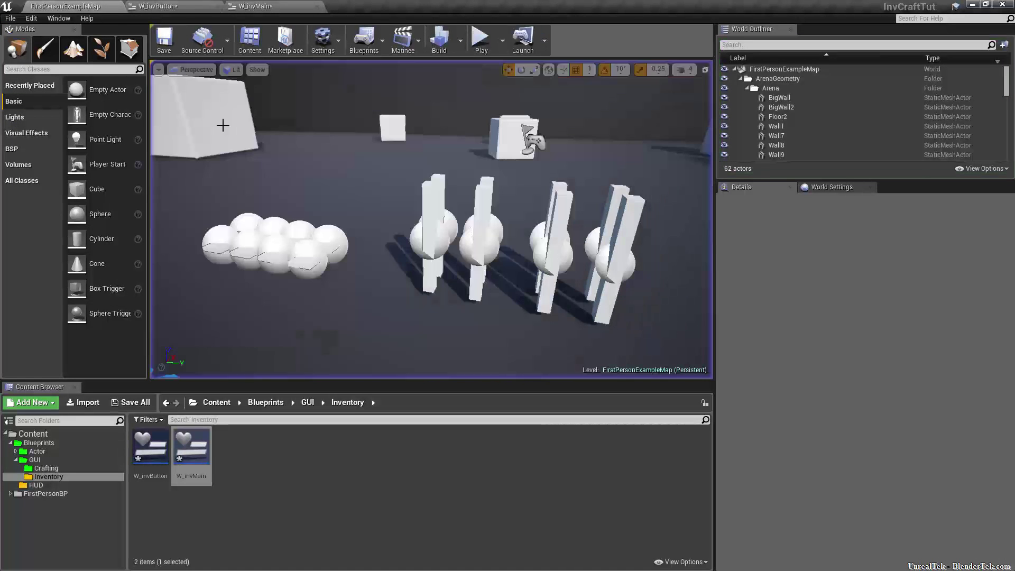
# Step: Key the item details border off-screen at Position X about 2237 at time 0.00 of DataFlyin, and play the animation
pyautogui.click(256, 6)
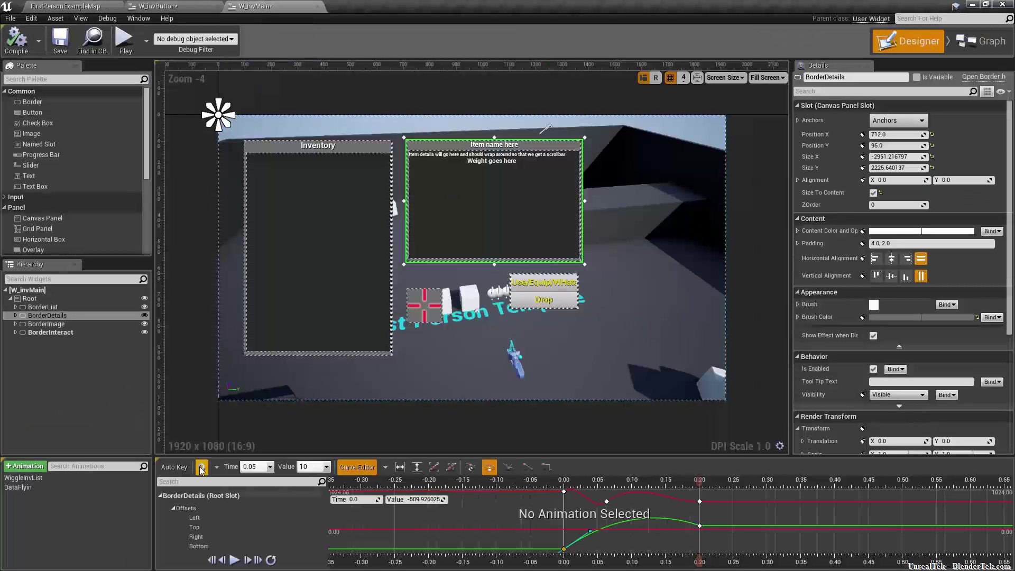
pyautogui.click(79, 488)
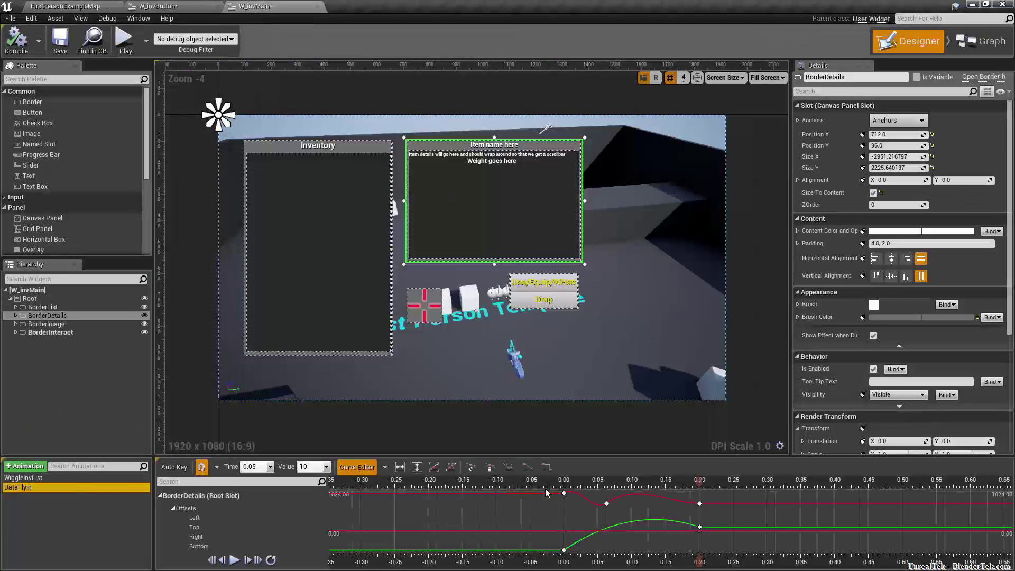
pyautogui.moveTo(700, 487); pyautogui.dragTo(564, 483)
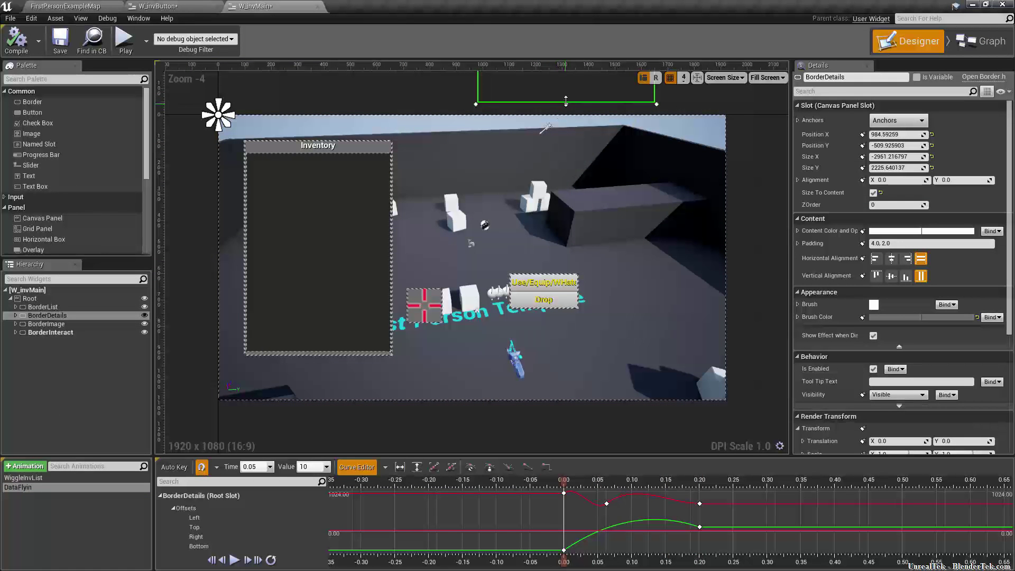
pyautogui.moveTo(566, 97); pyautogui.dragTo(566, 95)
pyautogui.moveTo(494, 102); pyautogui.dragTo(439, 300, button='right')
pyautogui.moveTo(509, 177); pyautogui.dragTo(748, 93)
pyautogui.click(863, 135)
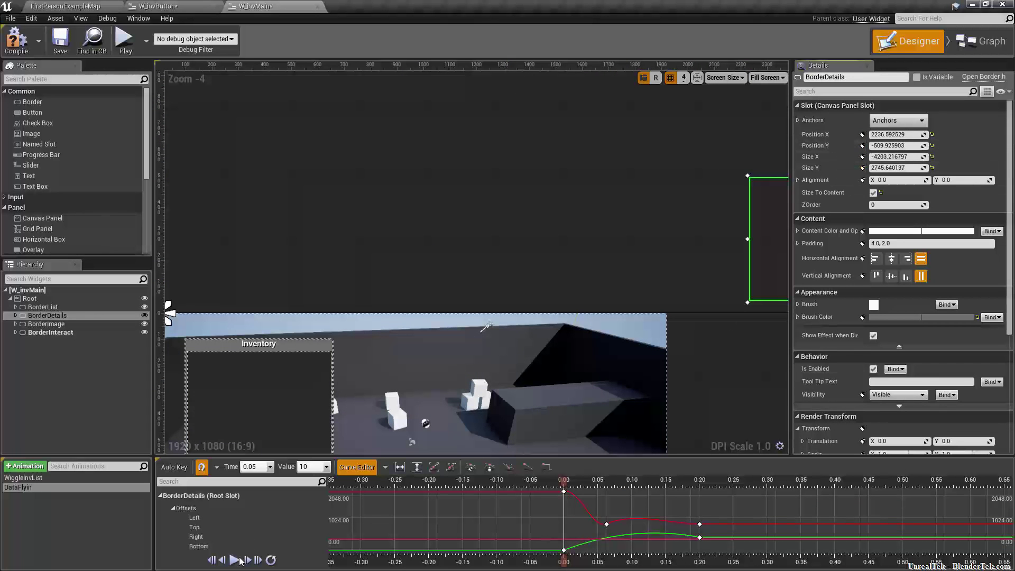
pyautogui.click(234, 559)
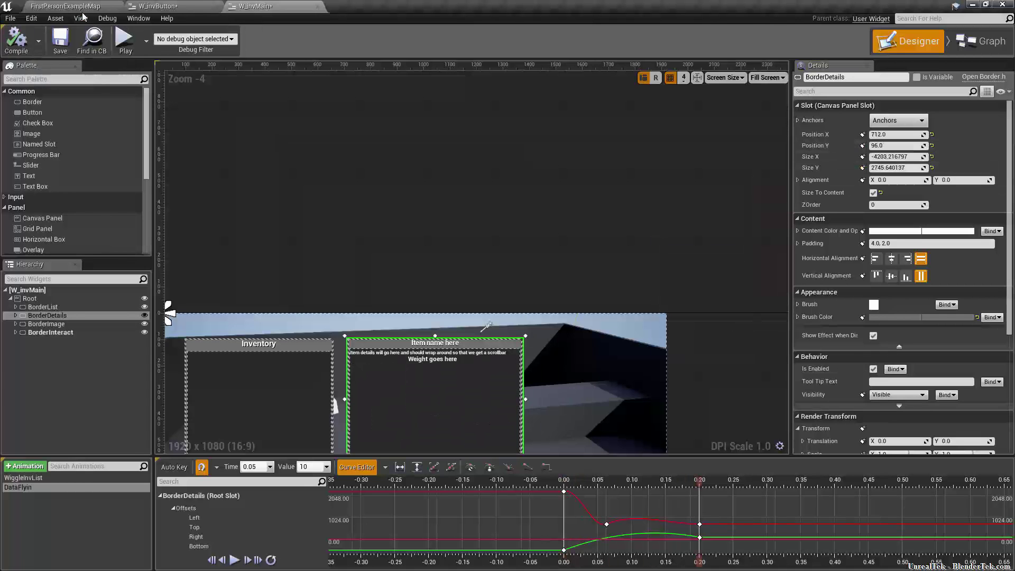
# Step: Run the level again and select Peice of Wood in the inventory to test the revised fly-in start, and stop the game
pyautogui.click(65, 6)
pyautogui.click(481, 40)
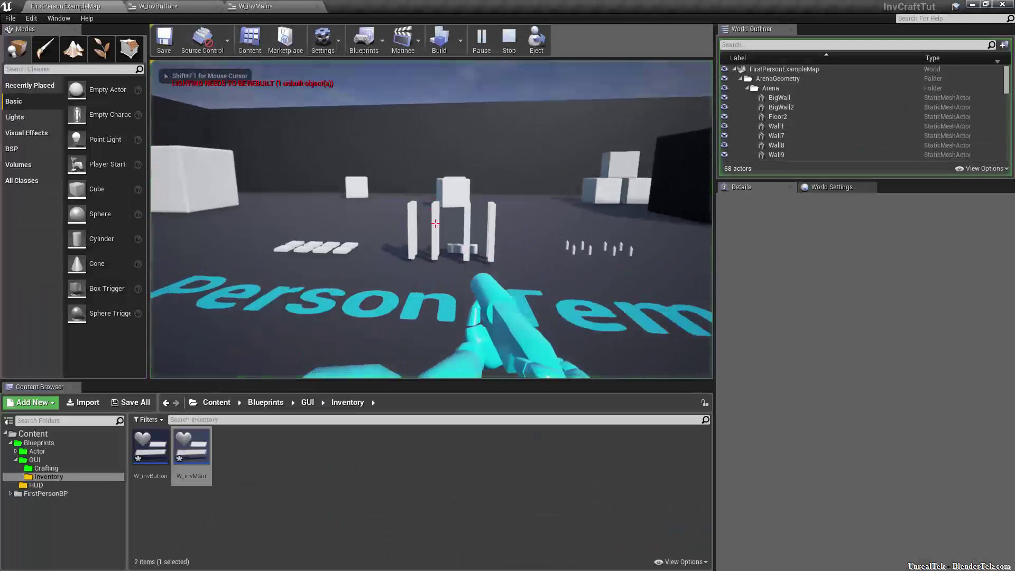
pyautogui.press('i')
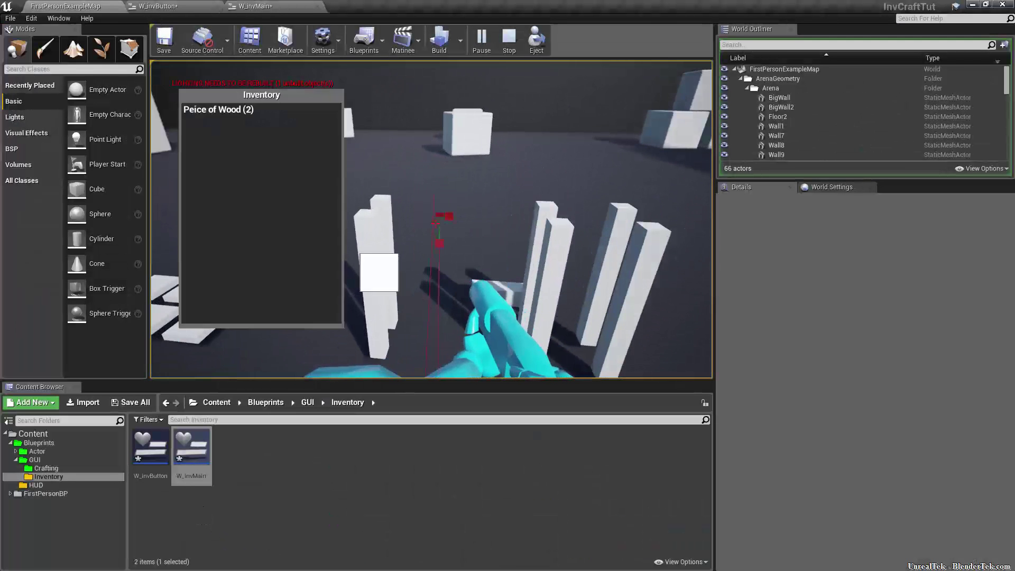
pyautogui.click(230, 112)
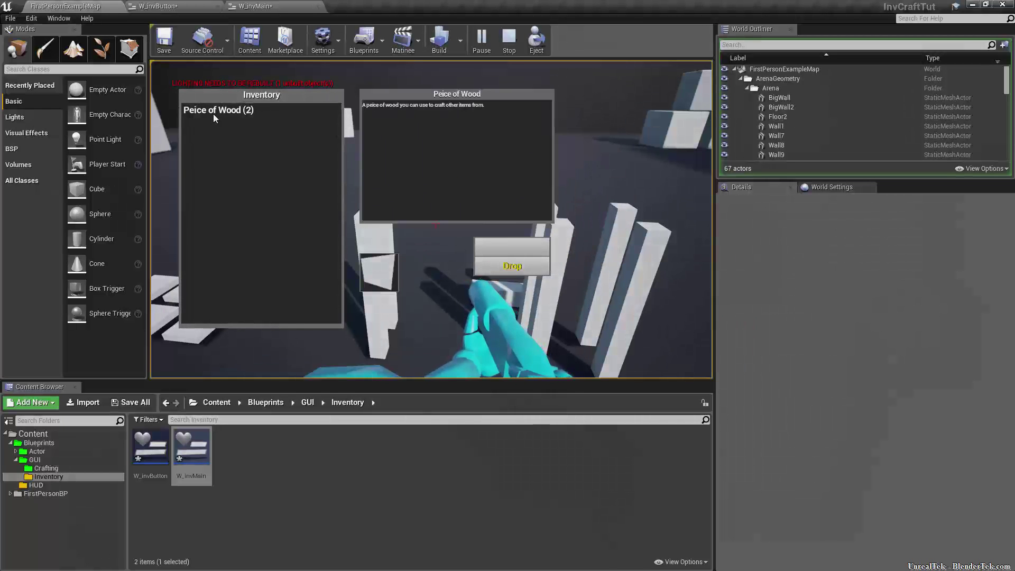
pyautogui.press('Escape')
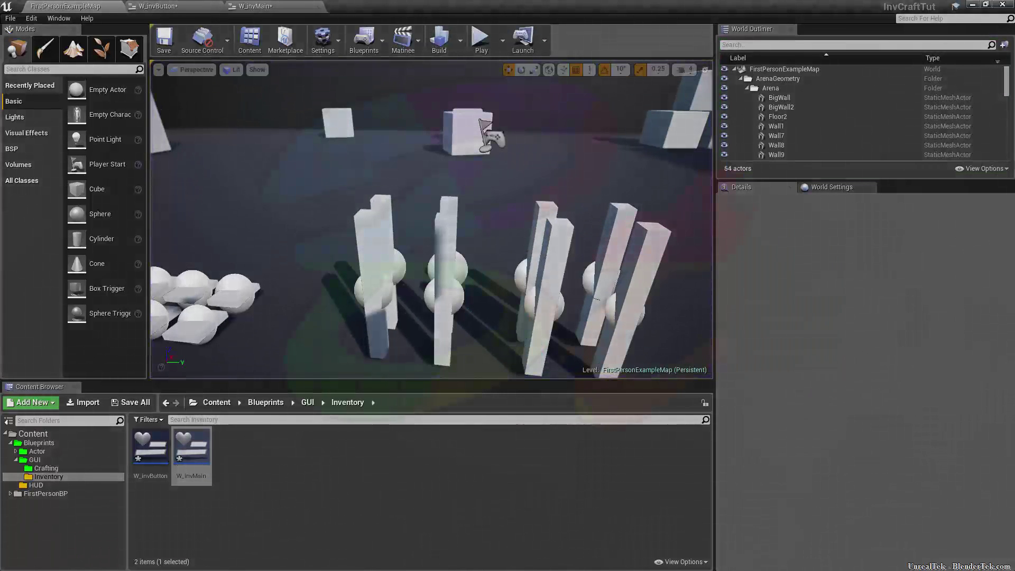